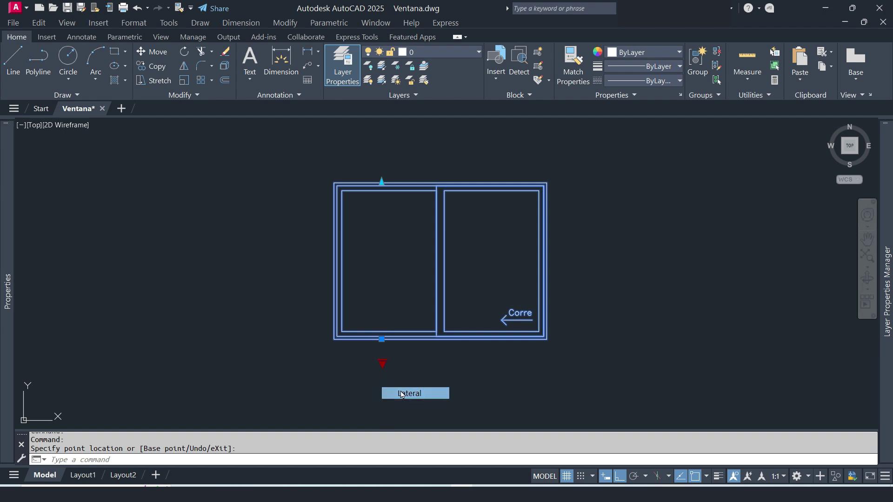
- Switch the sliding window block to its Planta view and flip it
click(382, 362)
click(398, 375)
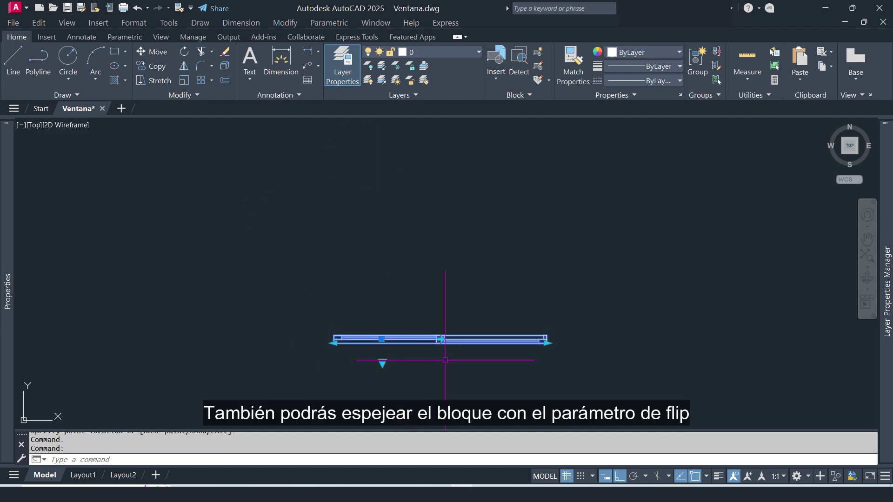
click(441, 339)
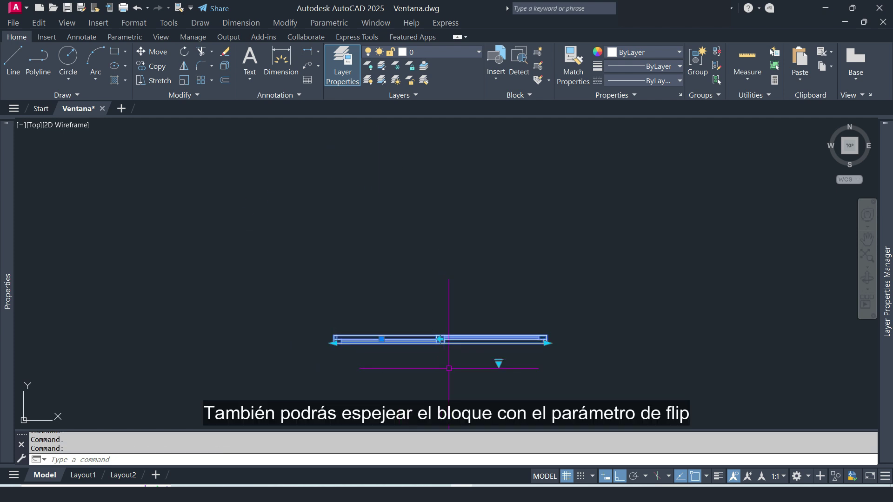
- Switch the window block to its Frontal view and stretch its height upward
click(499, 363)
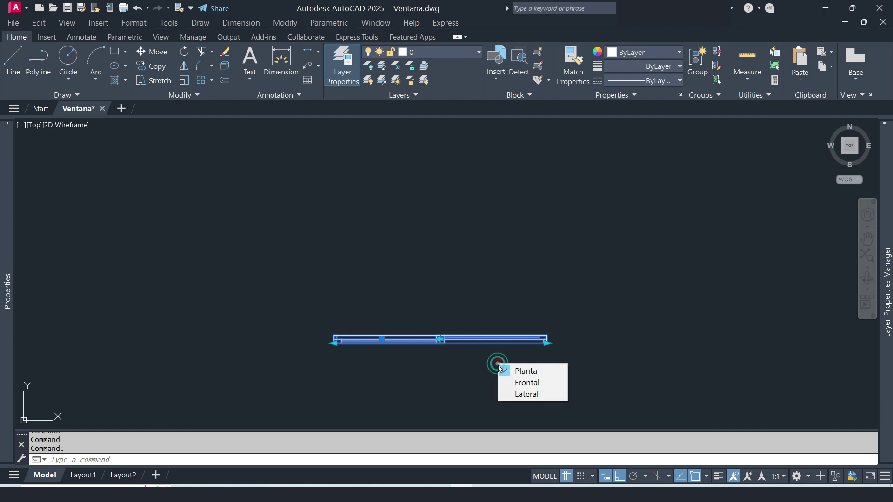
click(520, 385)
click(502, 182)
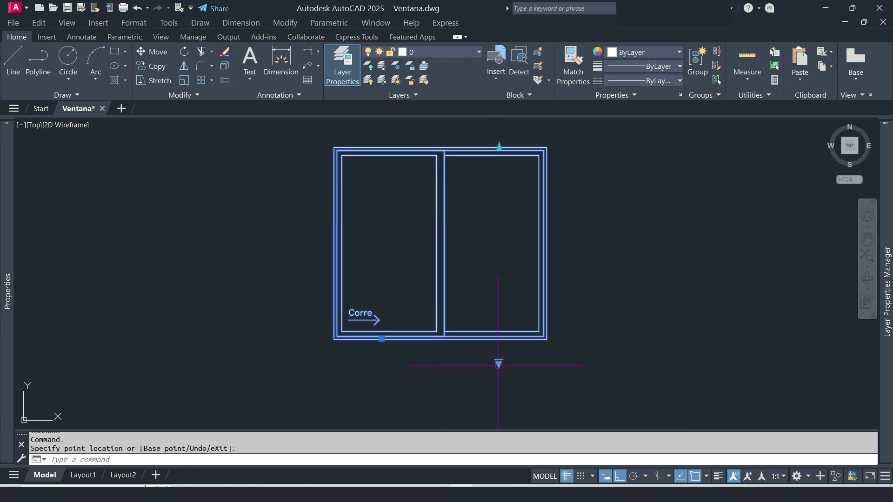
click(588, 339)
- Return the window block to its Planta view and deselect it
click(499, 363)
click(522, 371)
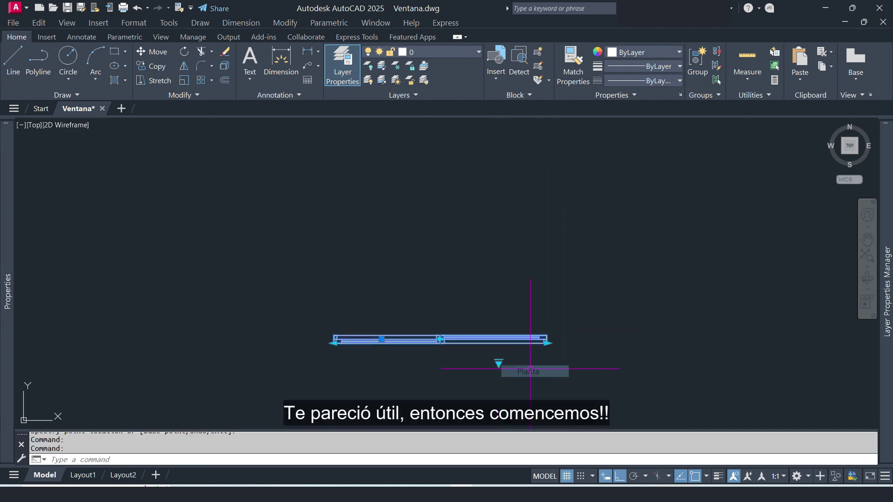
key(Escape)
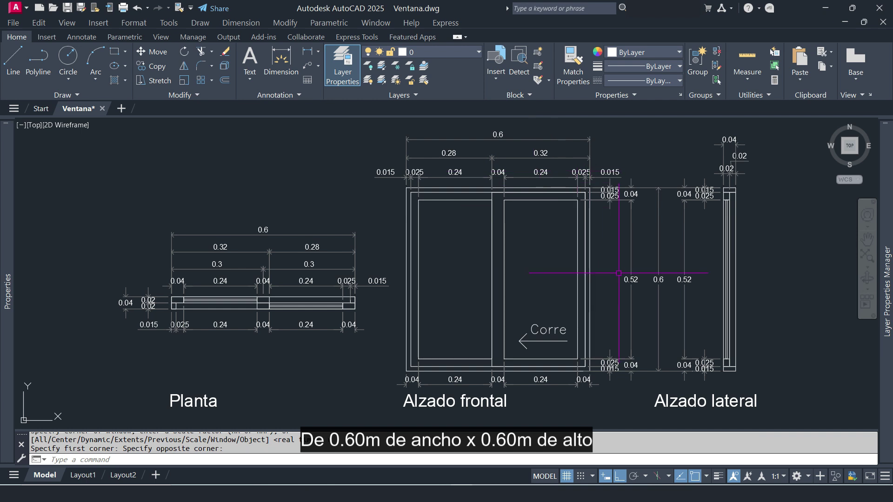
click(658, 279)
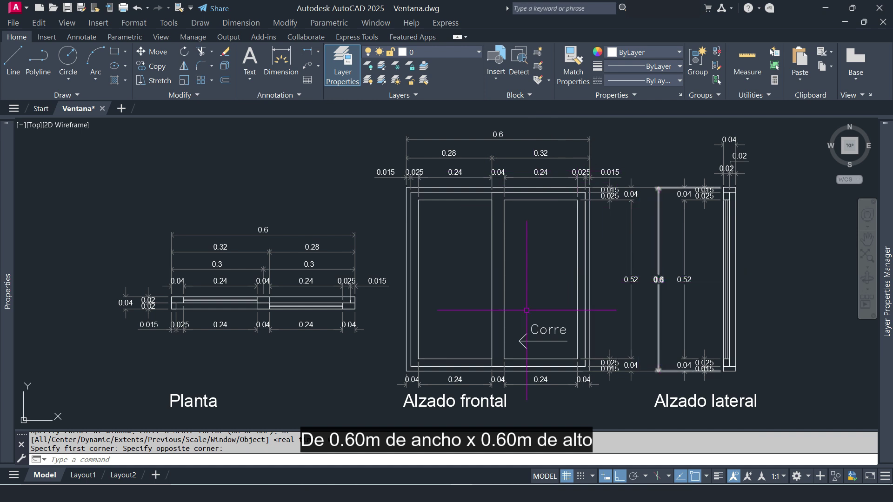
key(Escape)
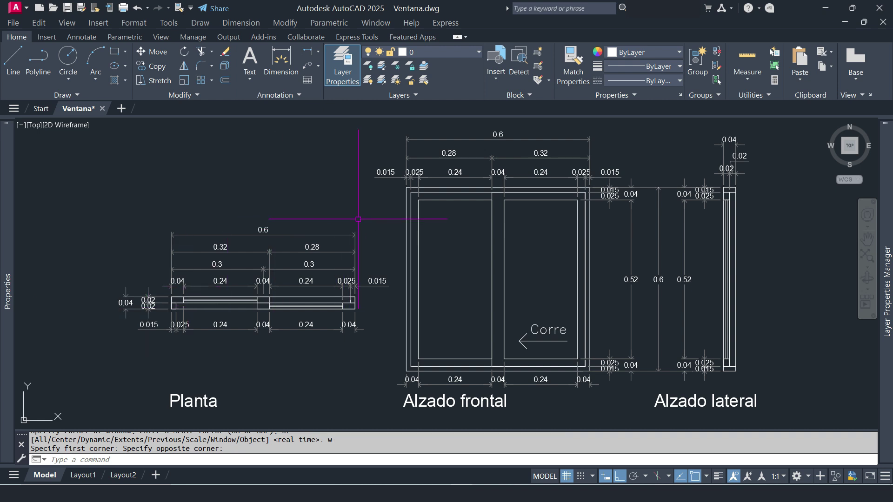
- Freeze the layers of the dimensions and the view titles, A-Cotas and A-Texto, using LAYFRZ
click(396, 65)
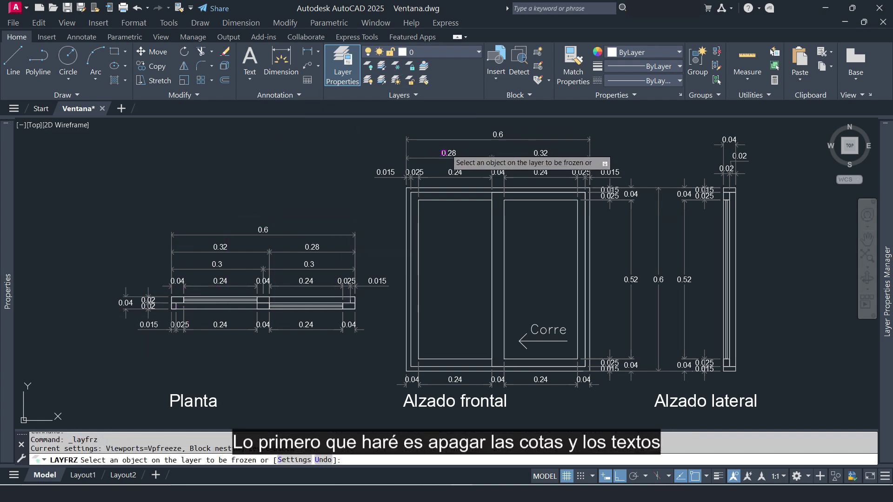
click(449, 138)
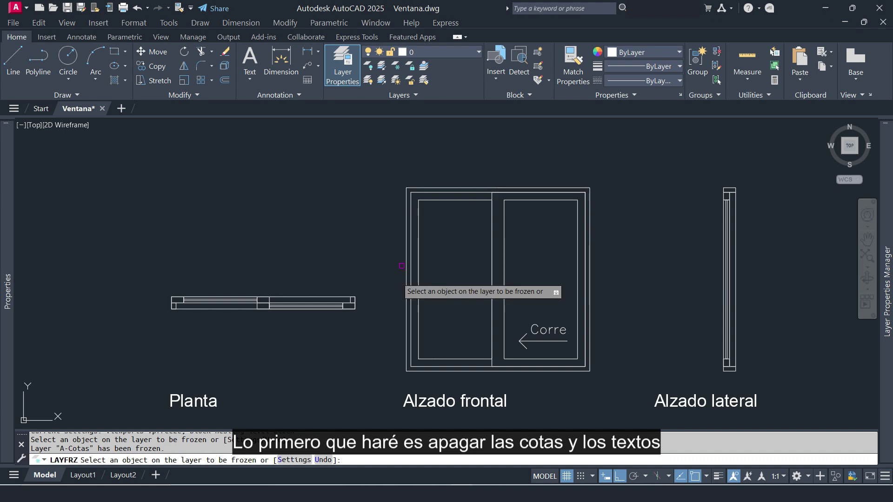
click(406, 397)
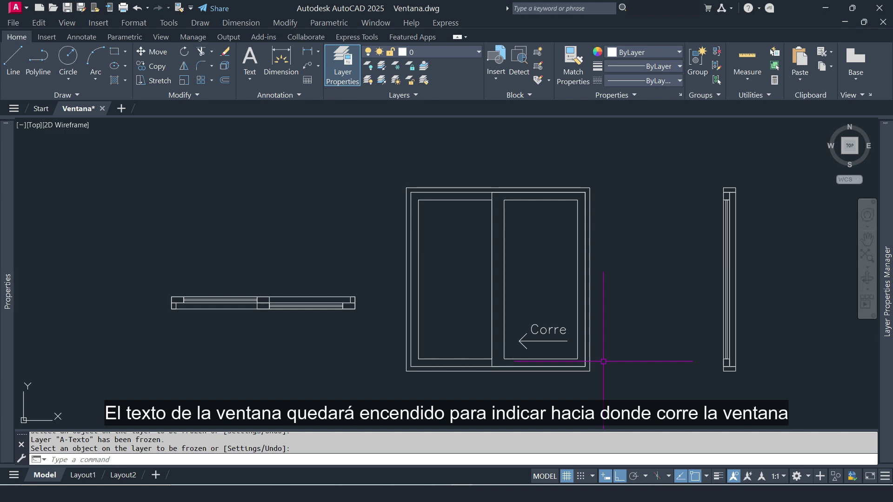
- Start a block definition named "Ventana Corrediza" with its base point at the middle of the plan view's left edge
middle_drag(646, 330, 620, 323)
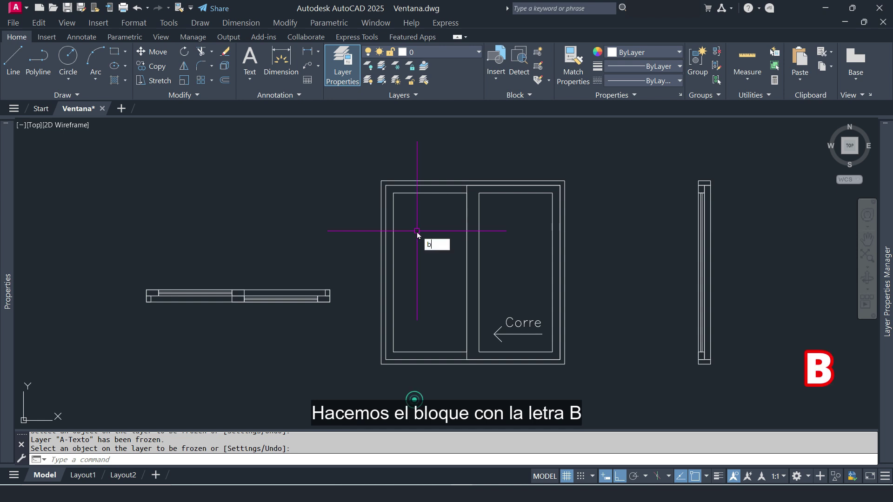
key(Return)
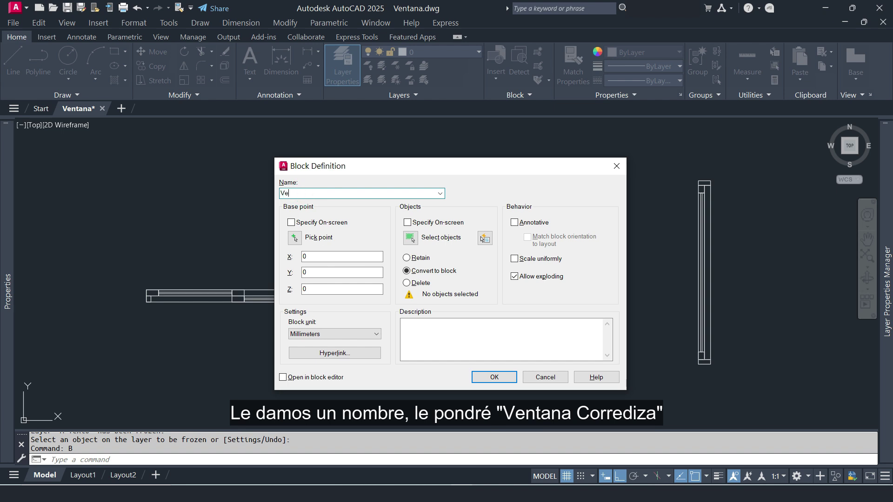
text(Ventana Corrediza)
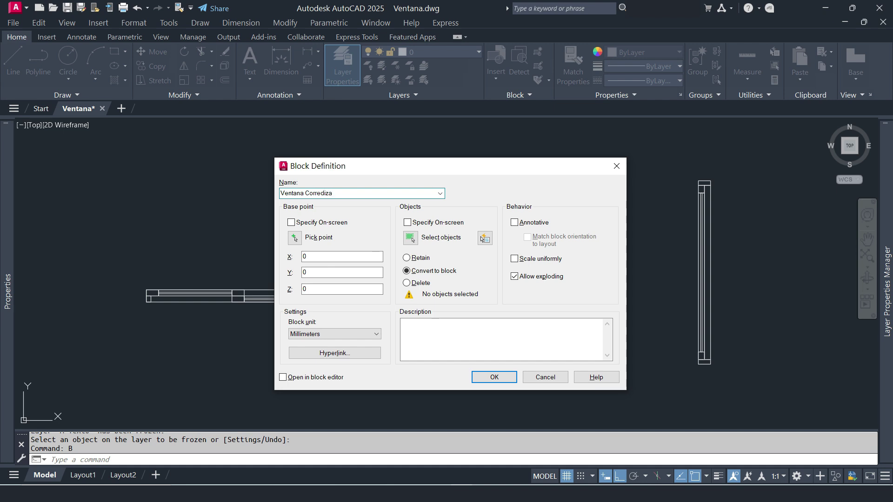
click(296, 239)
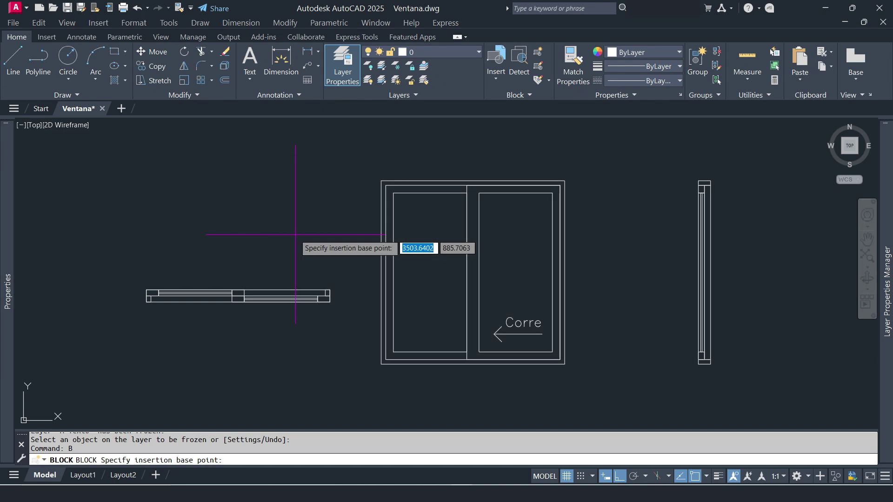
click(147, 296)
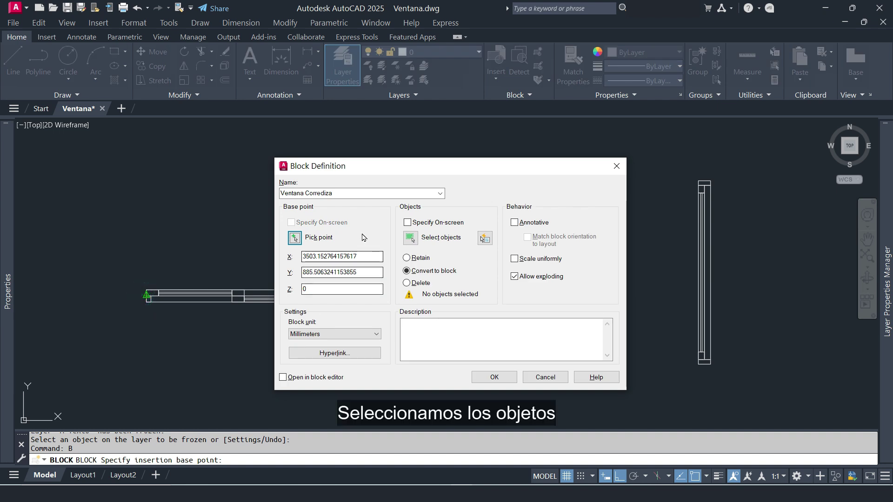
- Select all objects of the plan, front and side views for the block and create it
click(410, 237)
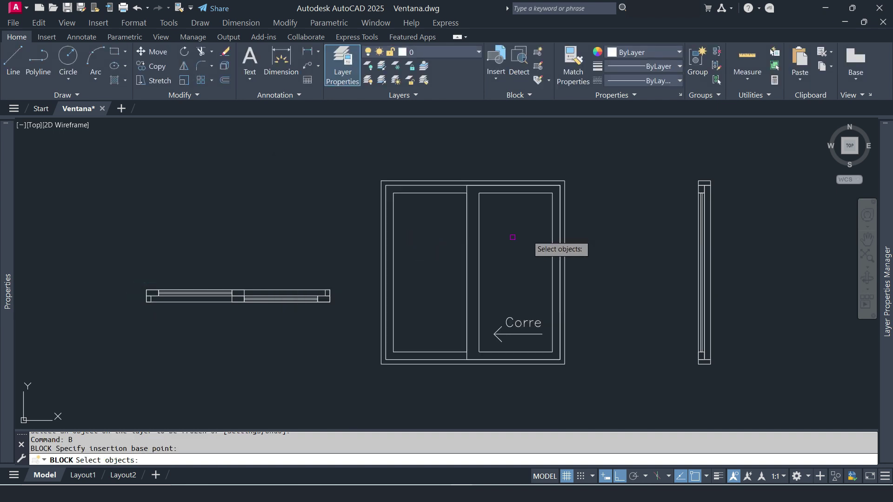
click(739, 155)
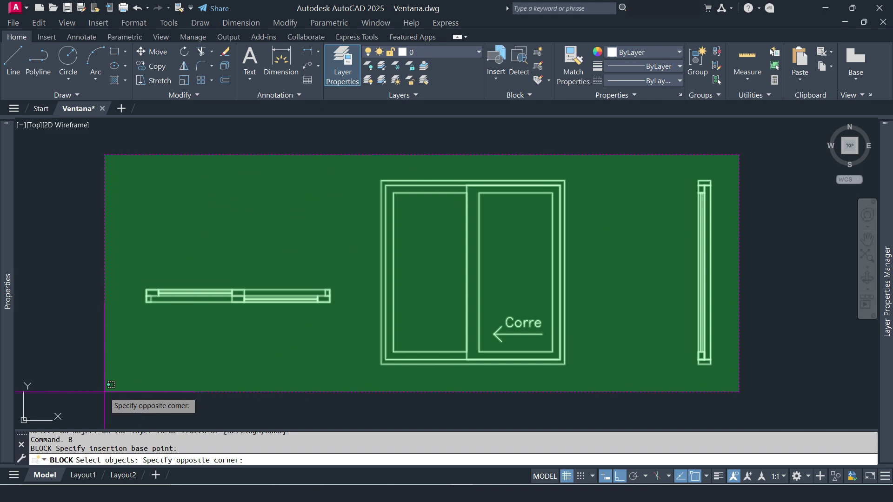
click(102, 394)
key(Return)
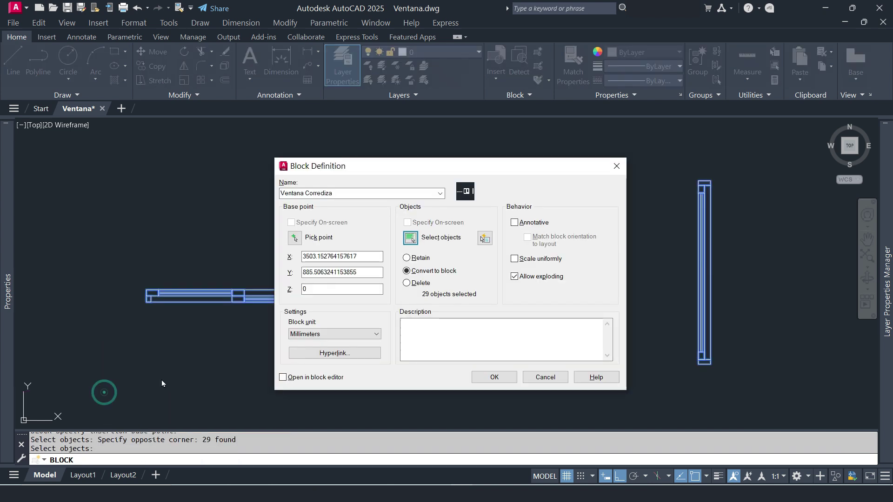
click(507, 378)
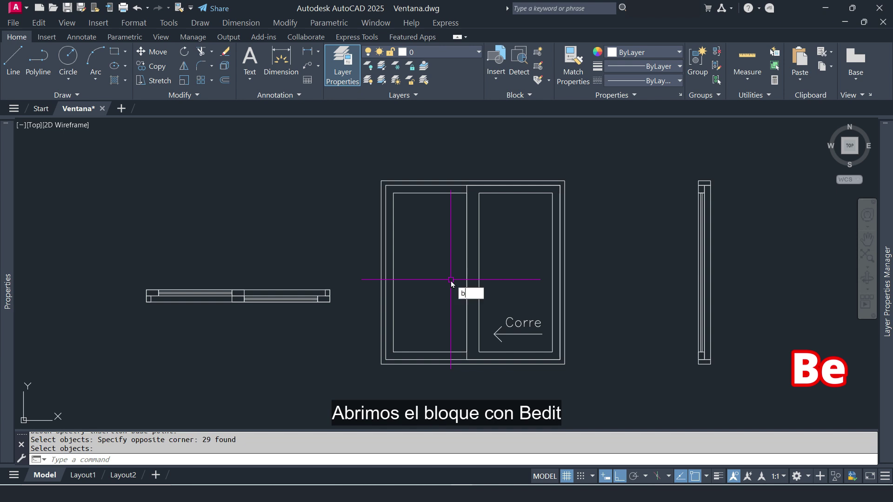
- Open the "Ventana Corrediza" block for editing in the Block Editor
text(e)
key(Return)
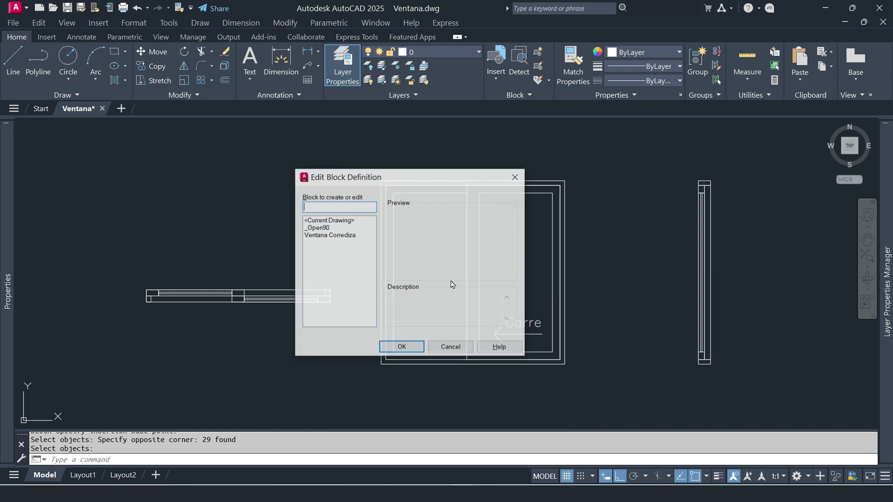
click(351, 241)
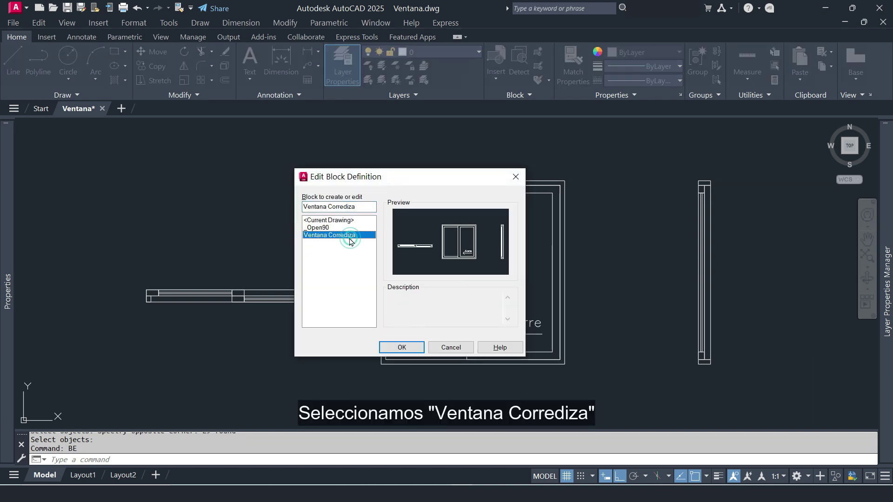
click(403, 349)
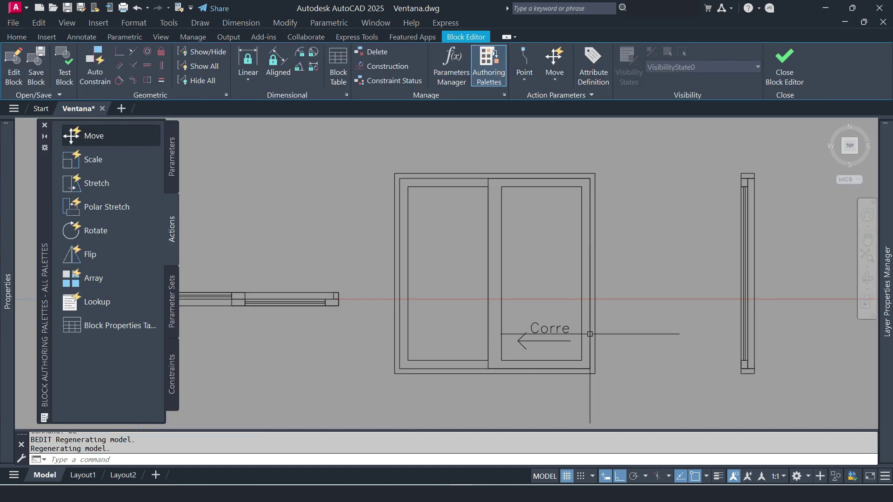
- Change the colour of the whole front elevation, including the Corre text and arrow, to yellow
scroll(628, 326, down, 3)
middle_drag(629, 320, 655, 318)
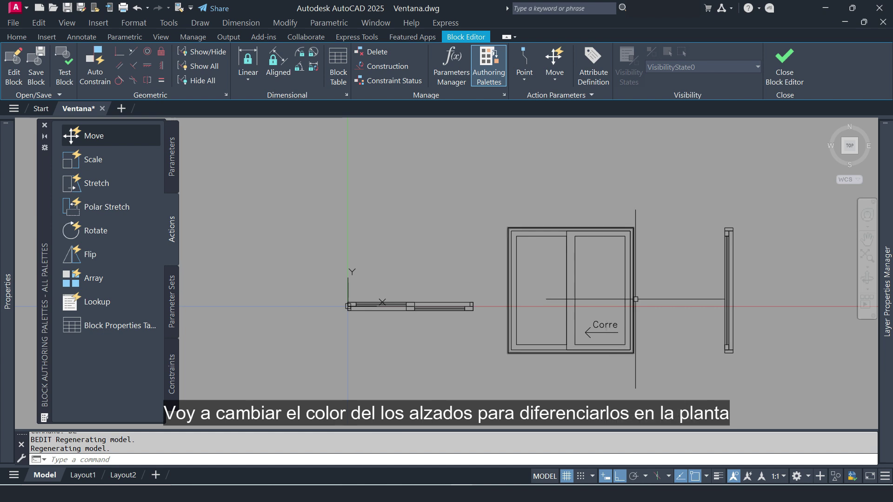
click(657, 202)
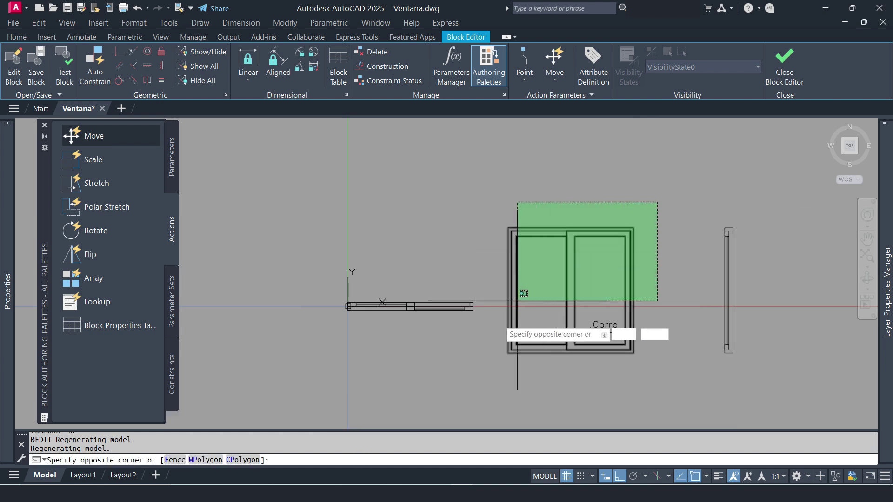
click(503, 368)
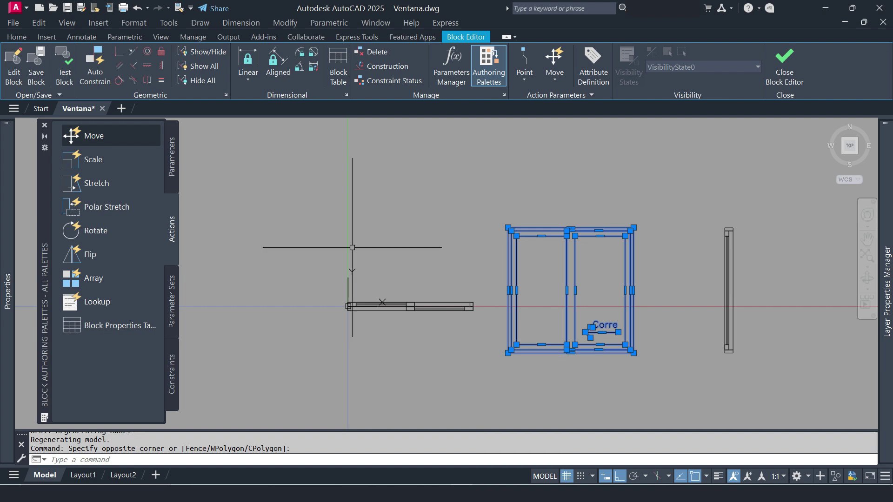
click(22, 38)
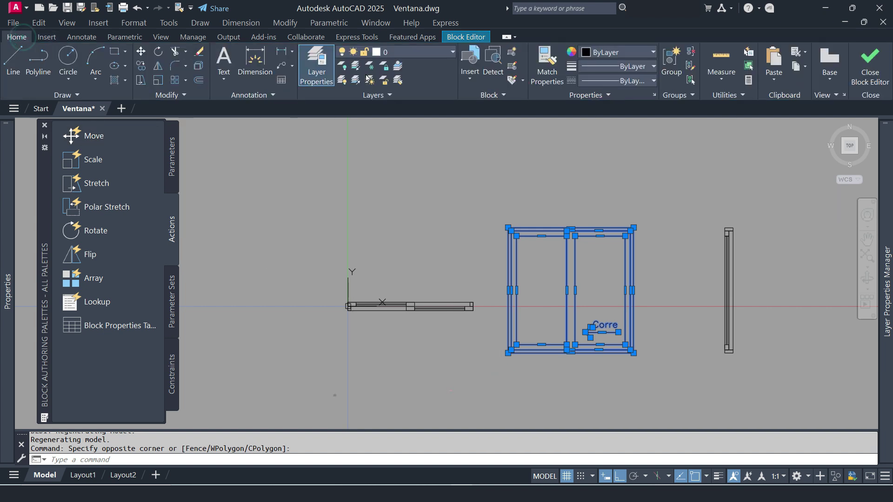
click(642, 52)
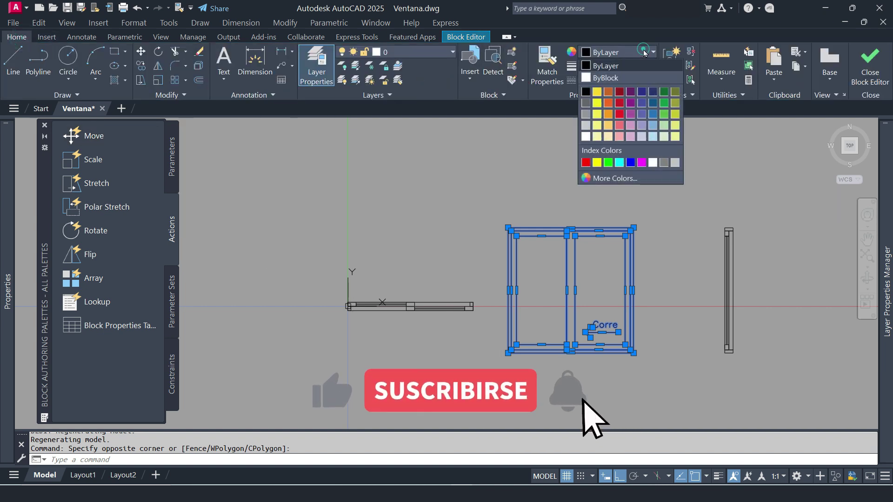
click(602, 102)
key(Escape)
- Change the colour of the whole side elevation to green
click(770, 191)
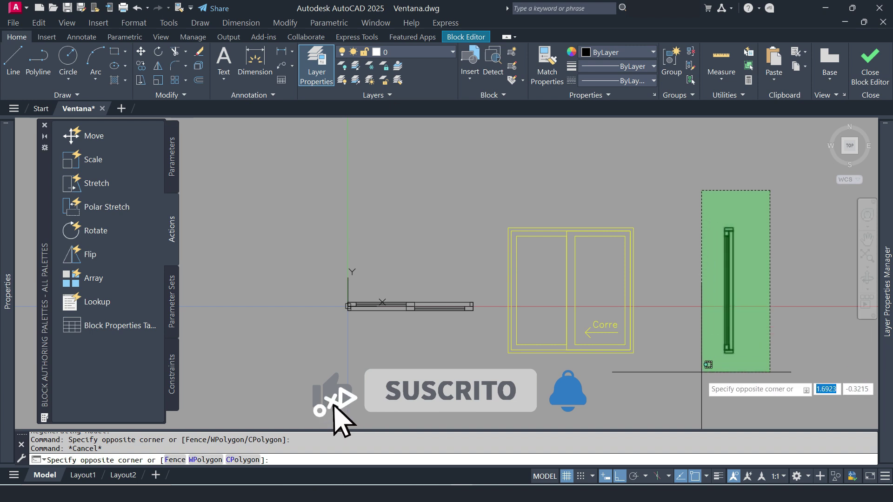
click(701, 372)
click(642, 52)
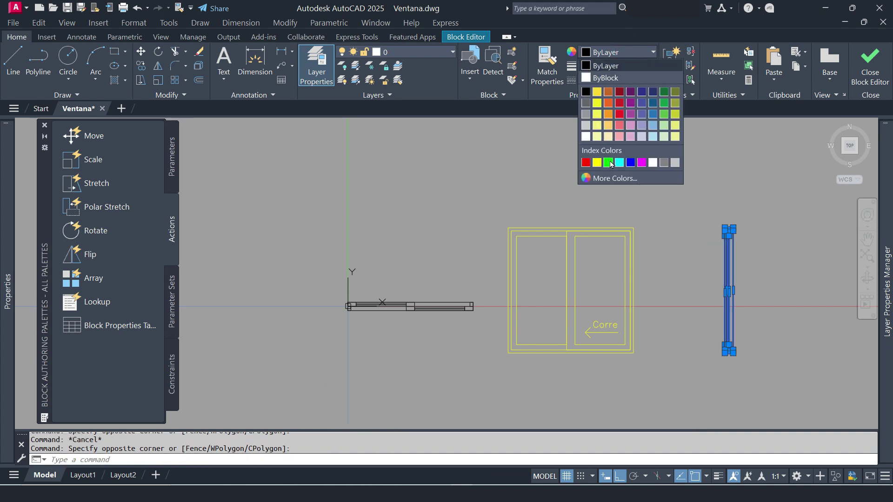
click(608, 163)
key(Escape)
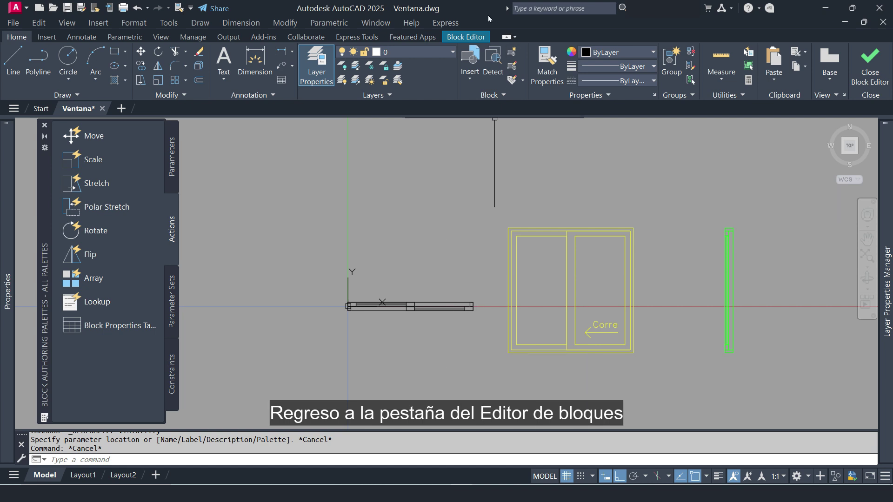
- Add a Visibility parameter to the block, placed just below the left end of the plan view
click(464, 36)
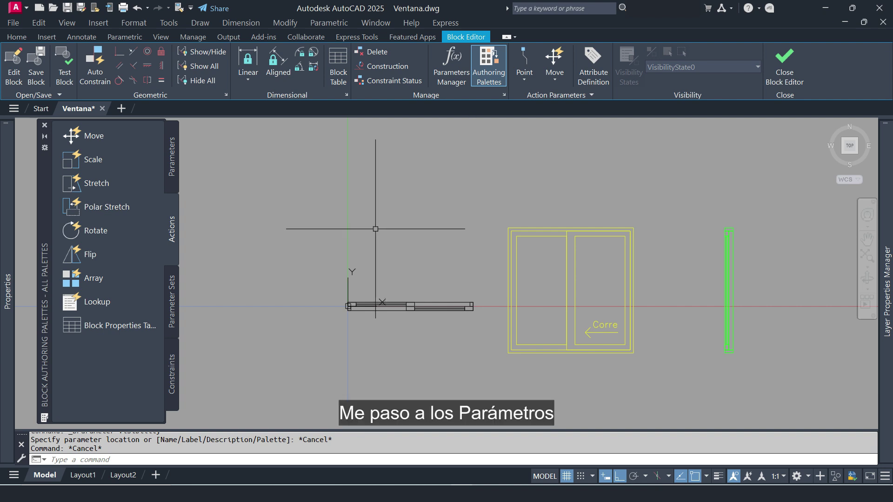
click(172, 169)
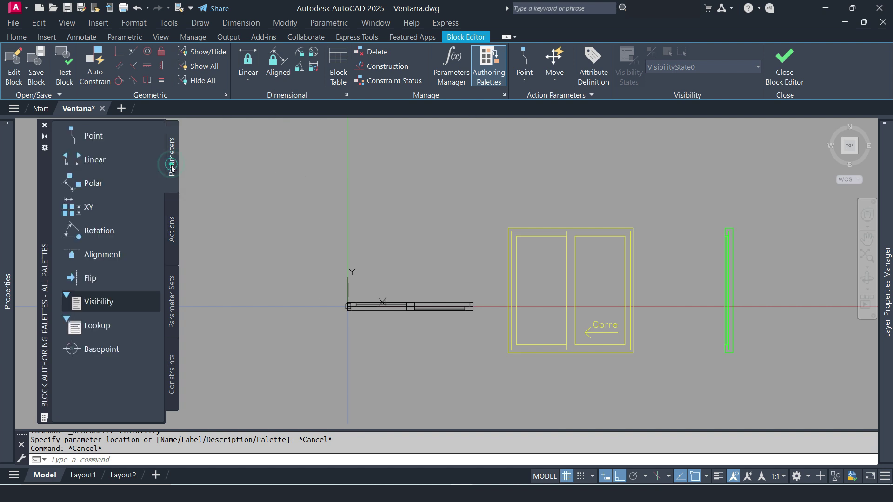
click(101, 304)
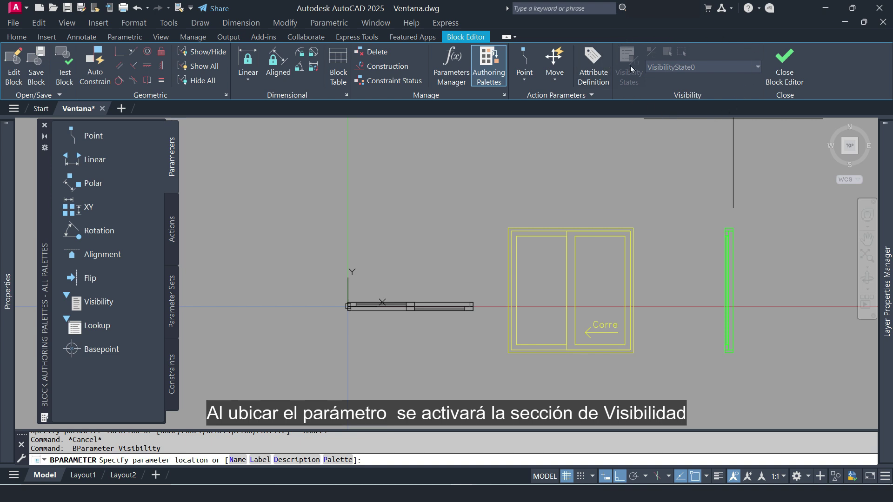
click(348, 331)
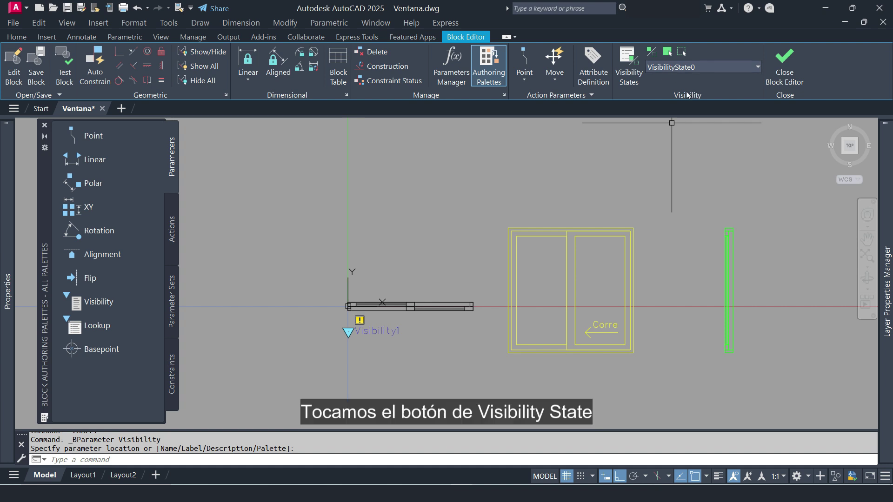
- Rename the block's default visibility state to Planta in the Visibility States dialog
click(629, 58)
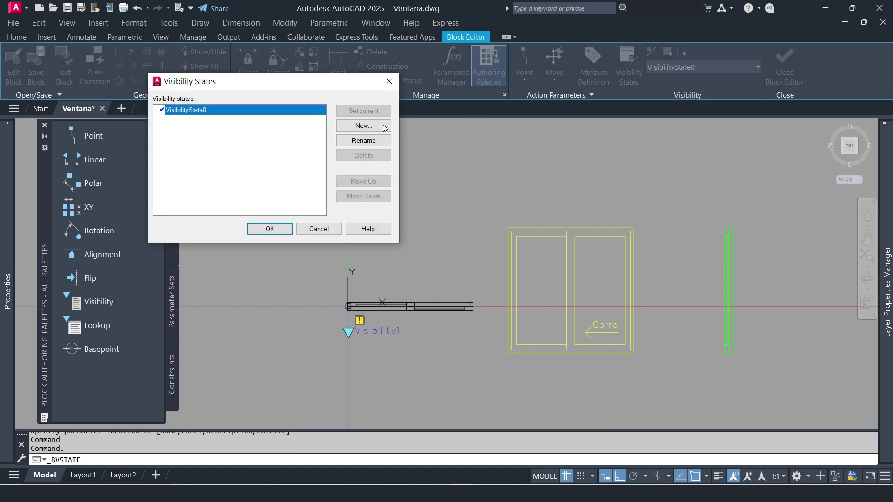
drag(345, 85, 548, 165)
click(570, 224)
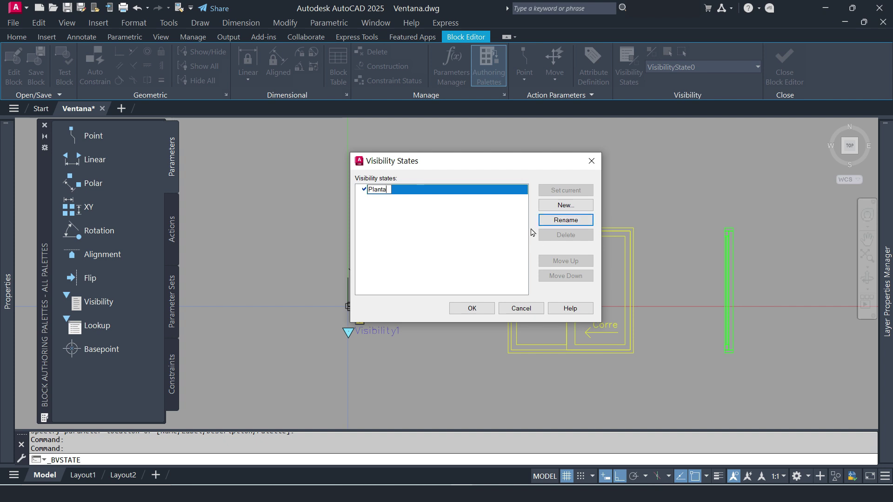
key(Return)
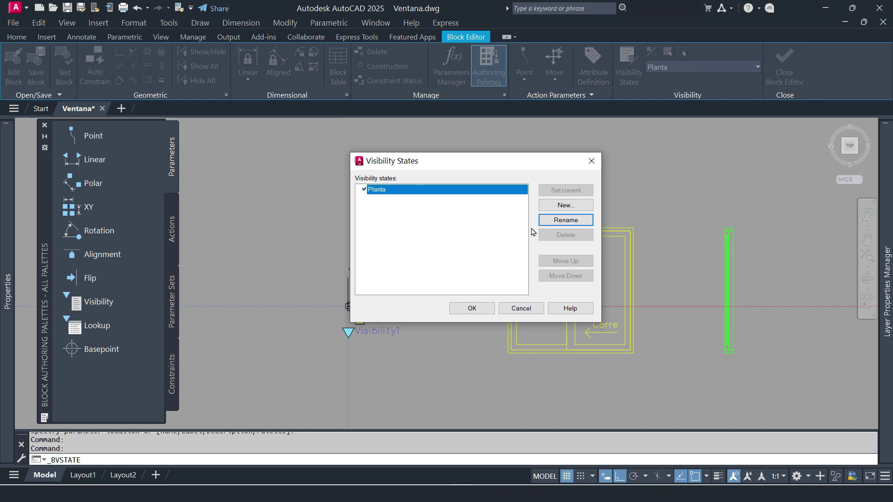
- Add two new visibility states named Frontal and Lateral, leaving the visibility of existing objects unchanged
click(574, 210)
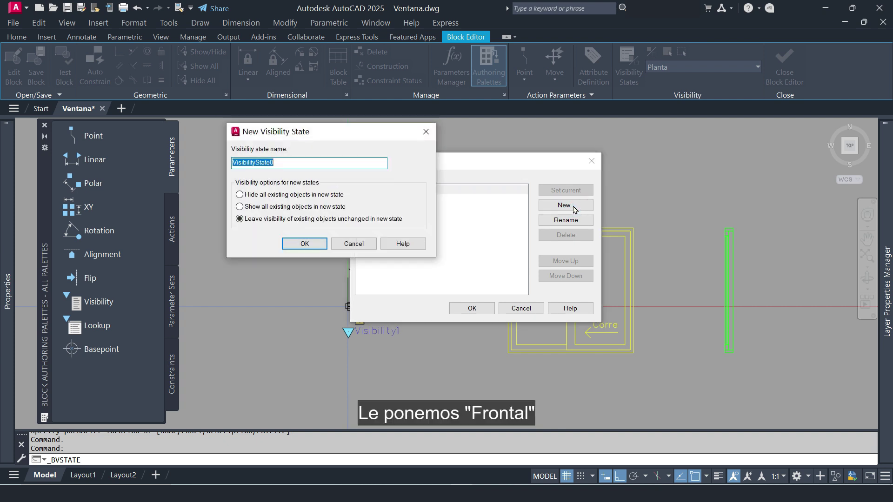
text(Frontal)
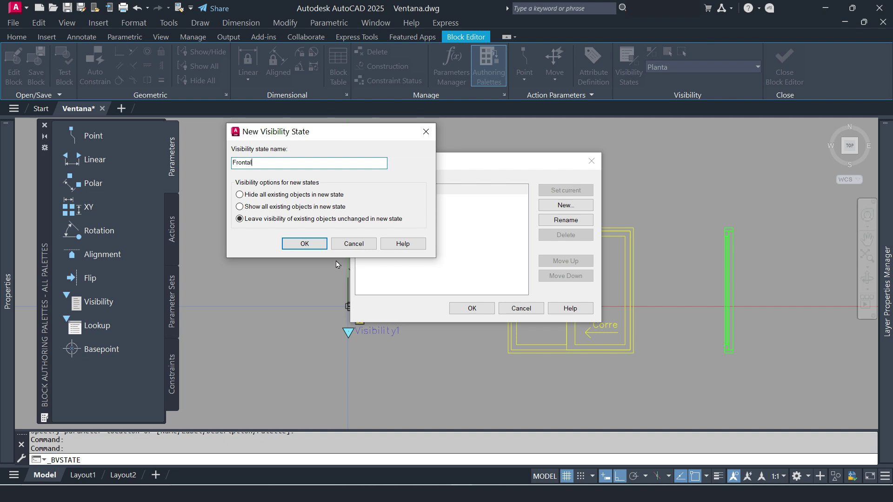
click(312, 245)
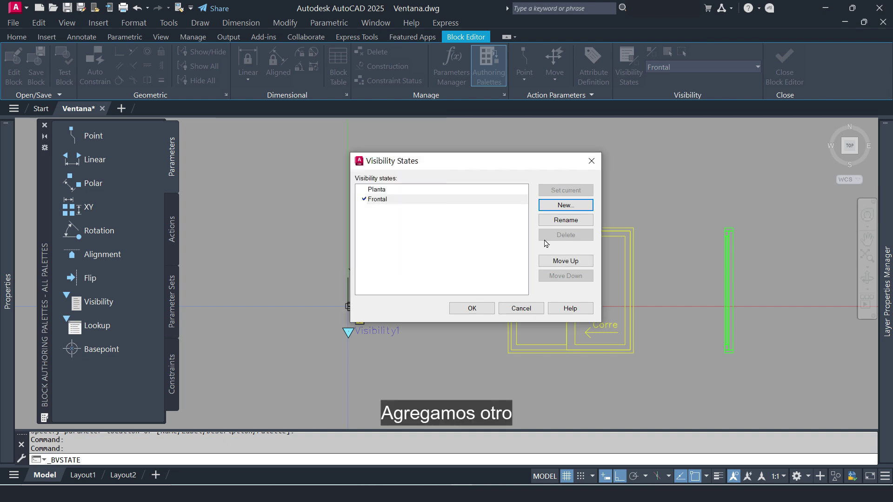
click(557, 206)
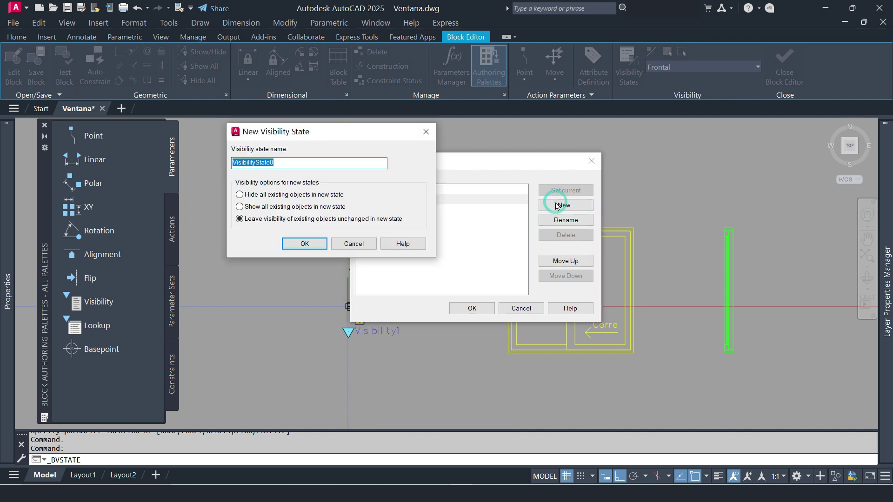
text(Late)
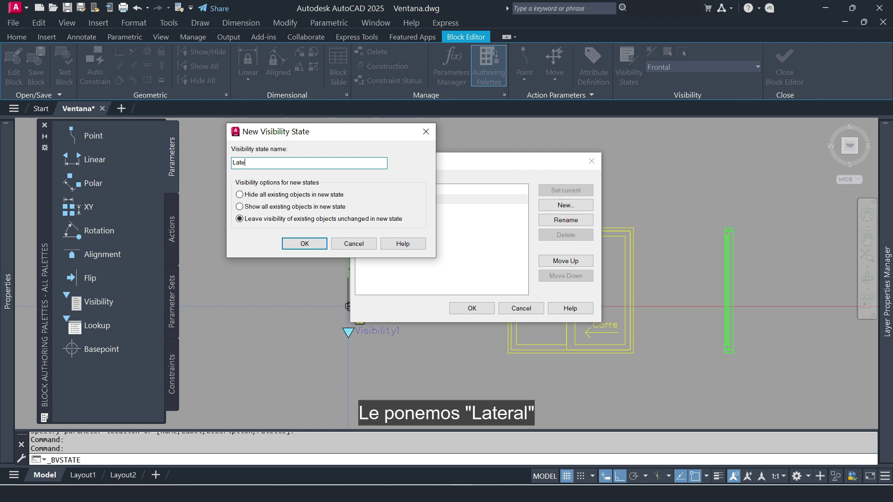
text(ral)
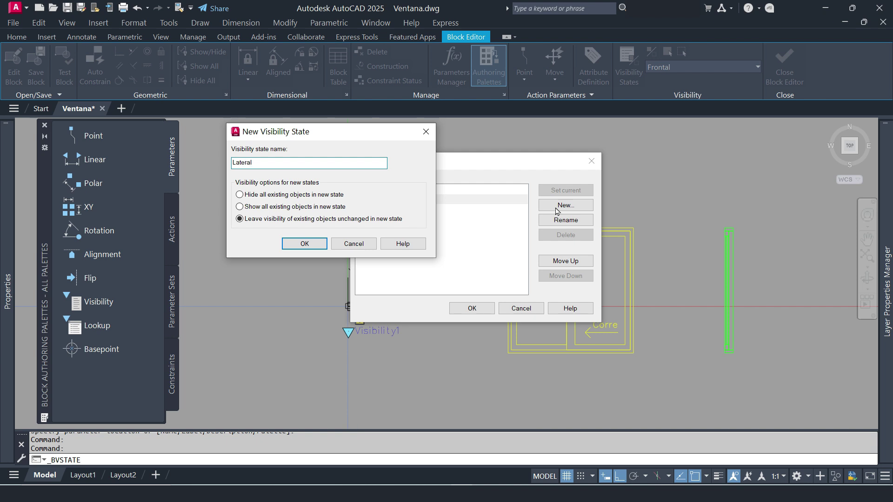
click(306, 245)
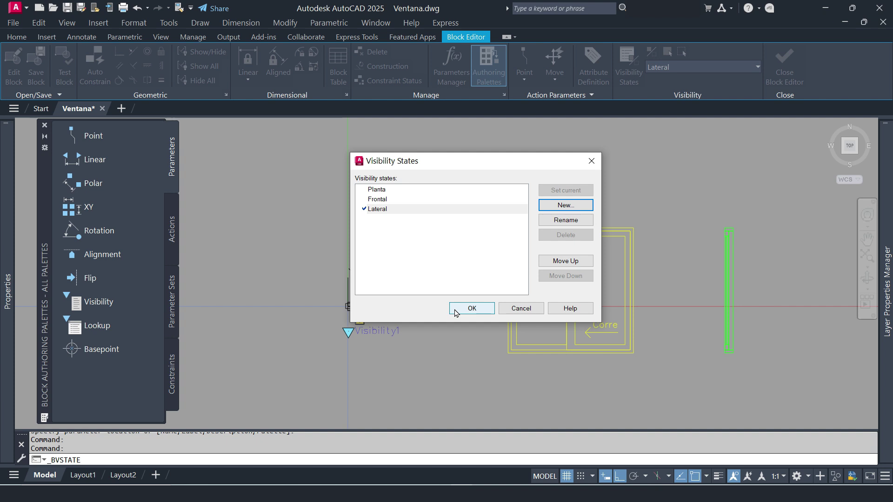
- Set Planta and, after it, Frontal as the current visibility state, and accept the list of states
click(380, 189)
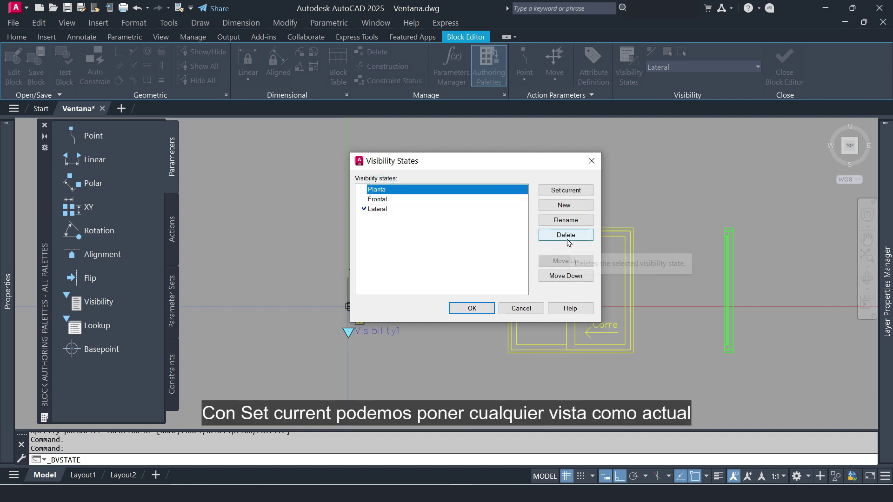
click(567, 191)
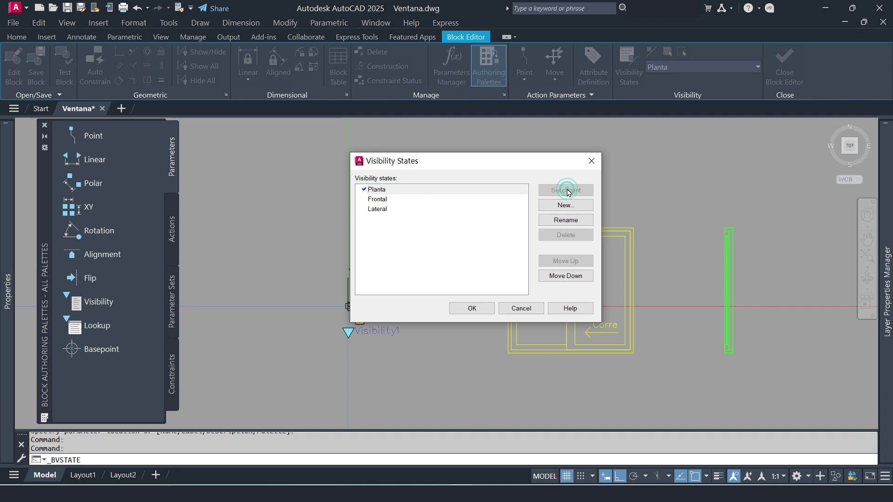
click(377, 199)
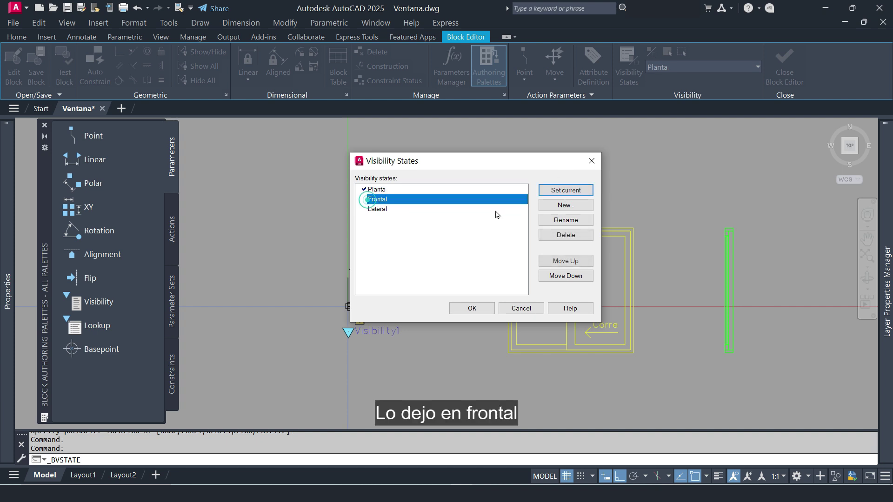
click(559, 190)
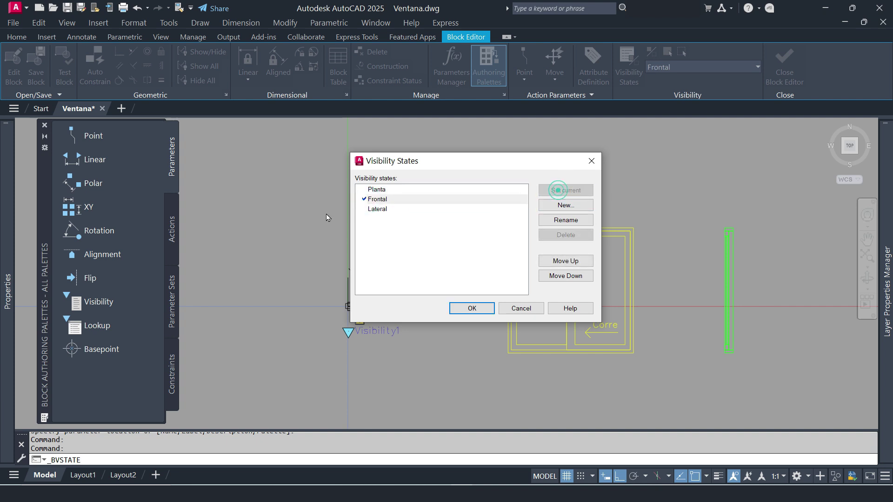
click(472, 309)
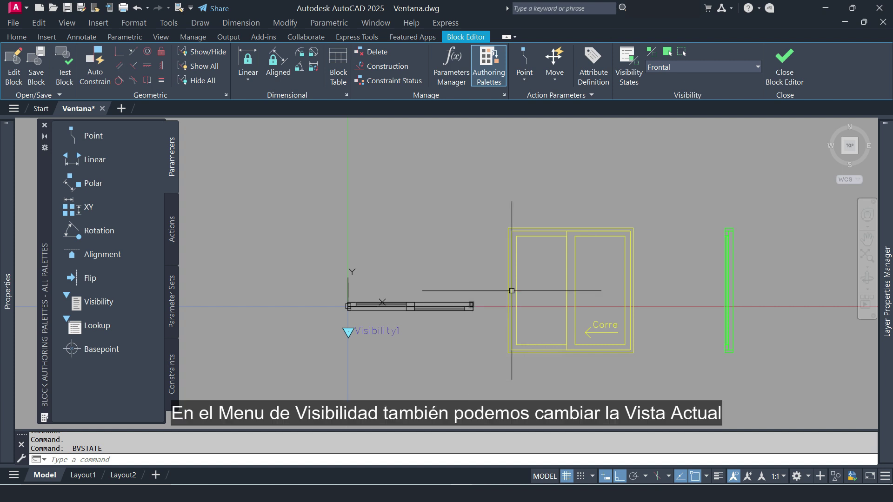
- Make Planta the current visibility state and hide the front and side elevations in it
click(759, 68)
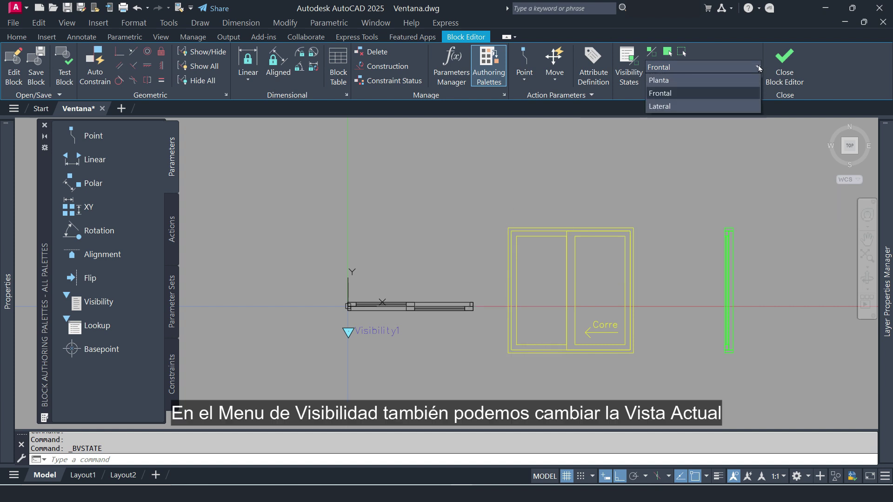
click(673, 82)
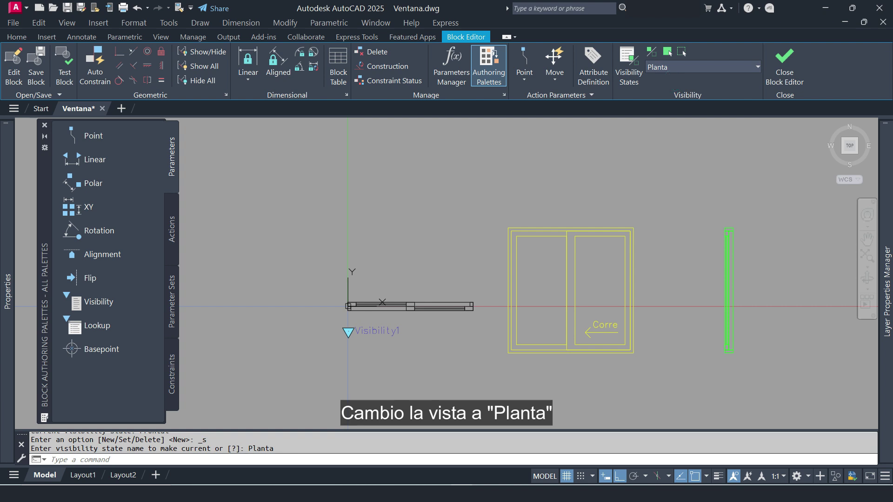
click(753, 204)
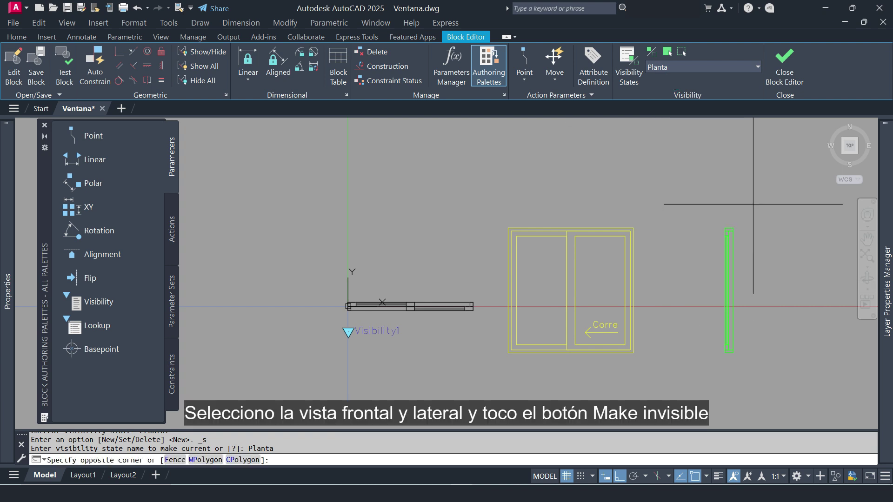
click(491, 370)
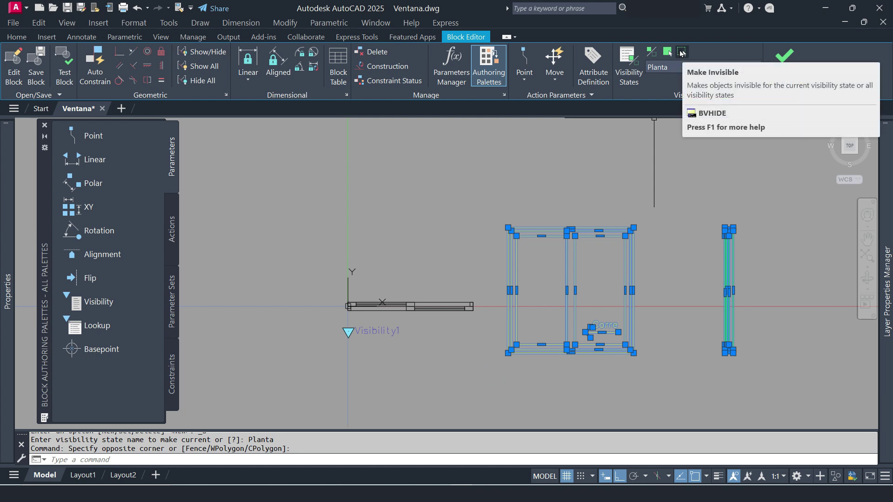
click(680, 53)
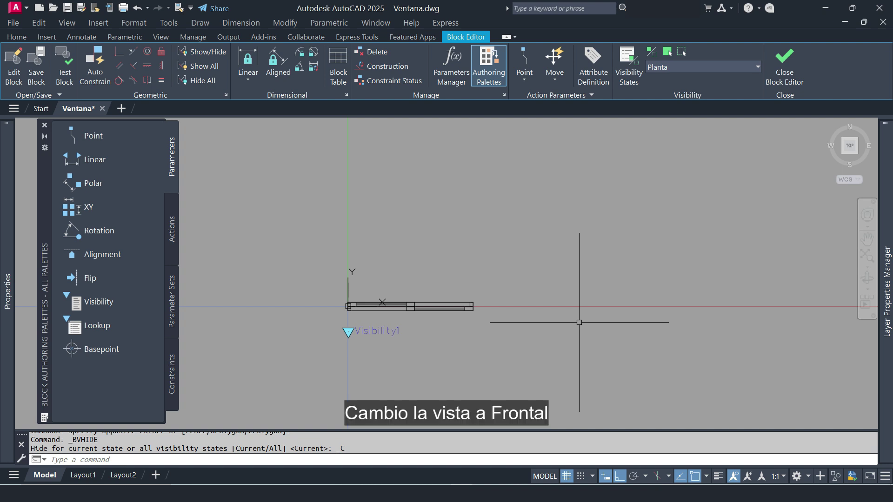
- Make Frontal the current visibility state and move the whole front elevation from its lower-left corner to the block's origin
click(740, 66)
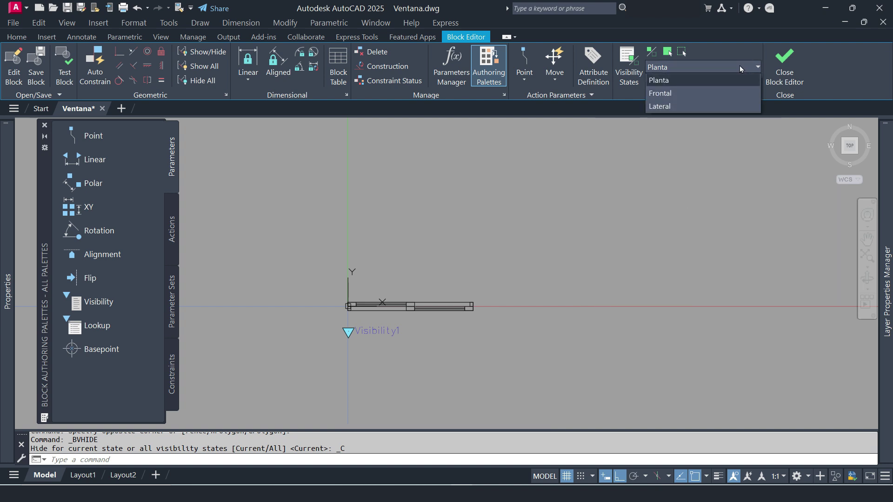
click(676, 93)
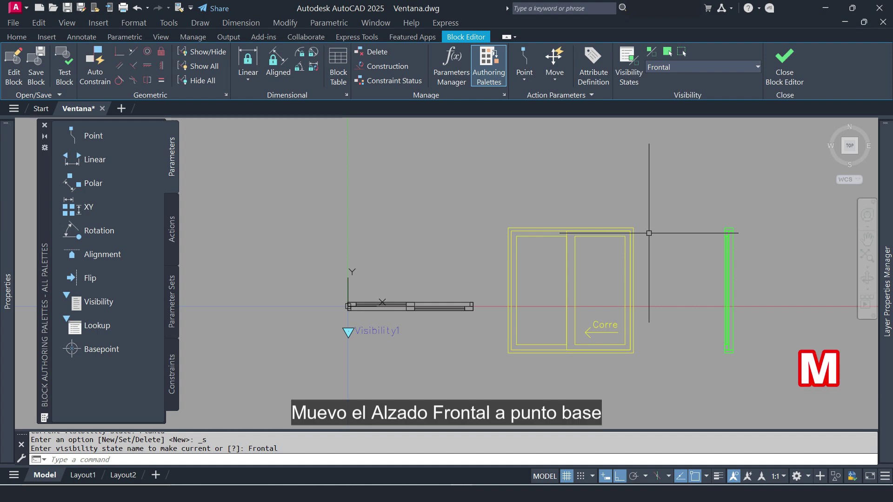
text(M)
key(Return)
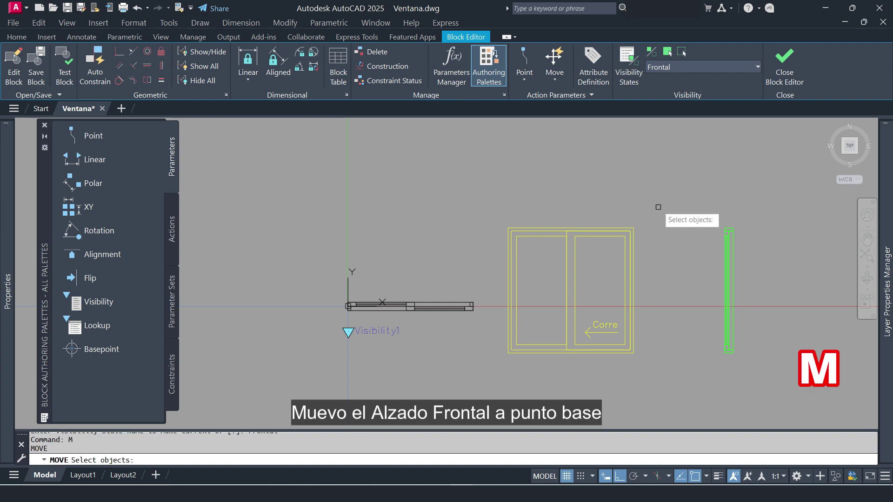
click(658, 205)
click(494, 384)
key(Return)
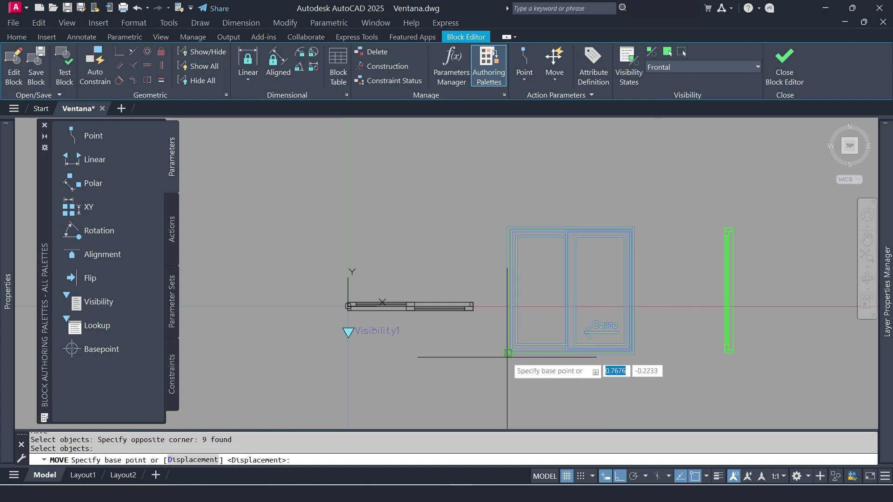
click(510, 352)
scroll(356, 311, up, 5)
scroll(395, 288, up, 6)
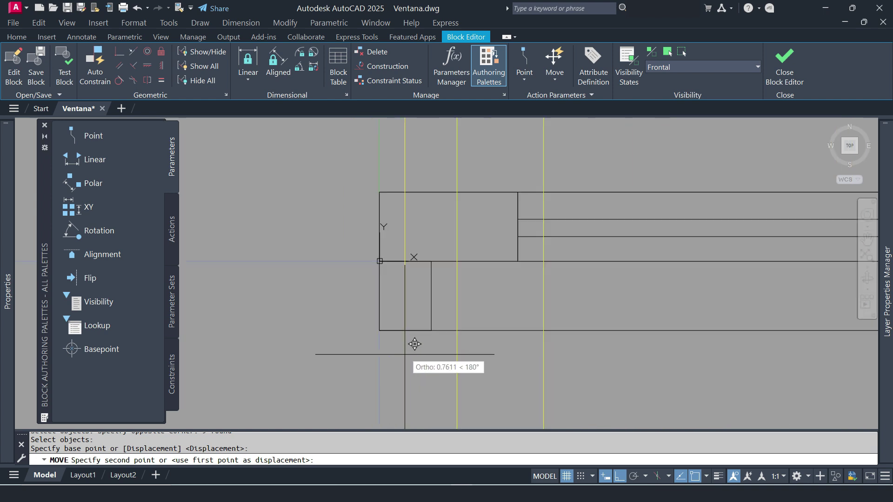
click(390, 251)
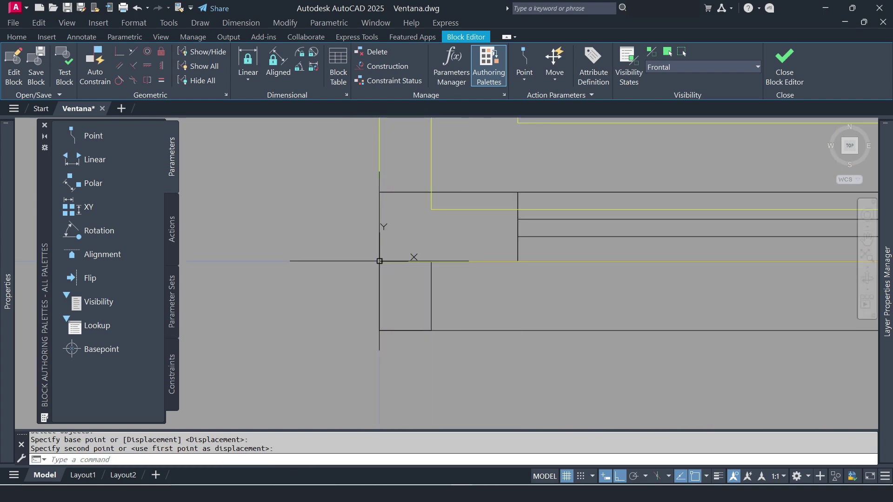
- Undo the last hide operation and make the plan view's geometry invisible in the Frontal state
scroll(351, 364, down, 4)
scroll(351, 364, down, 2)
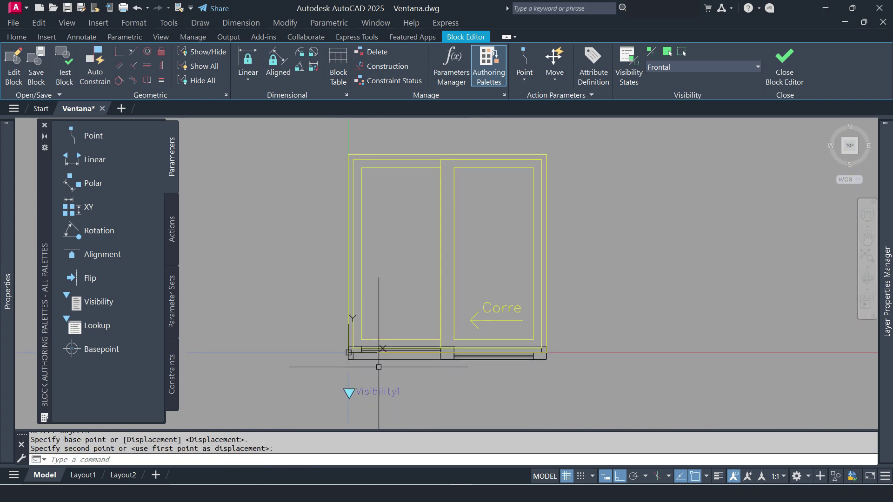
key(ctrl+z)
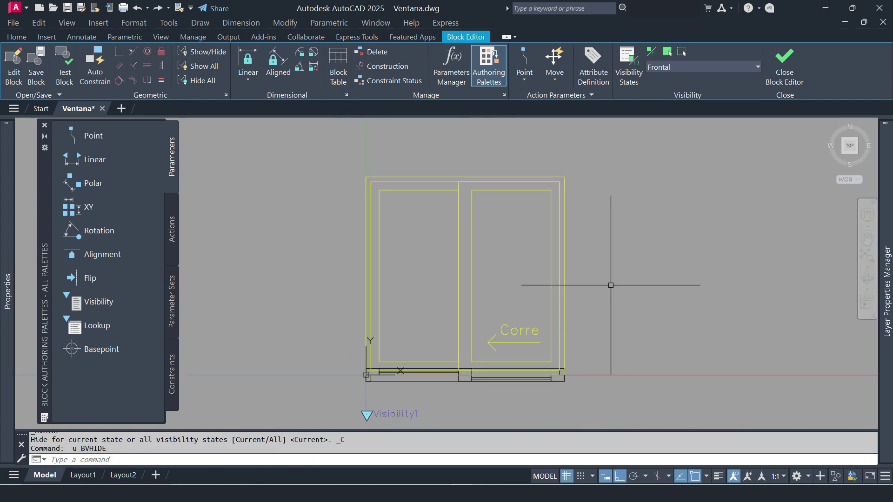
click(356, 393)
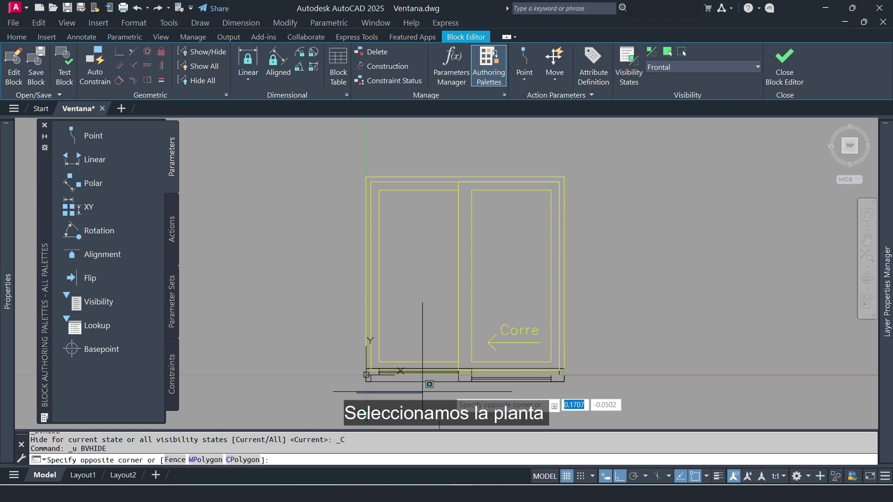
click(586, 367)
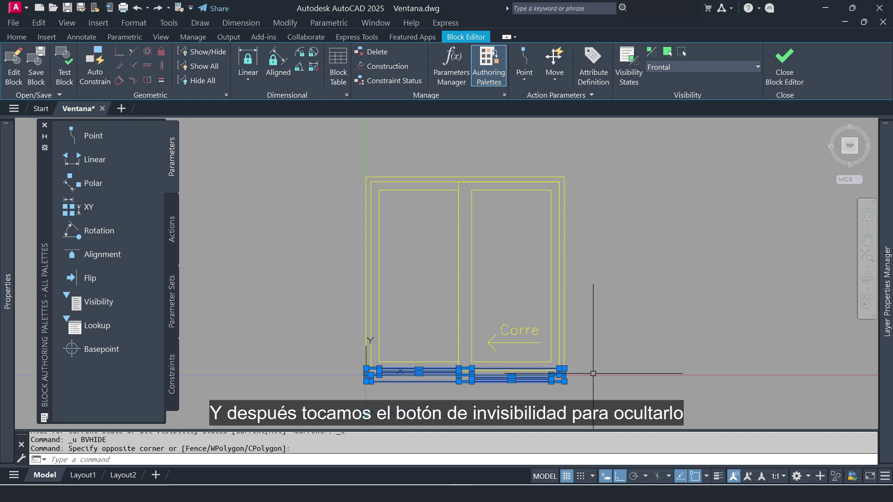
click(683, 52)
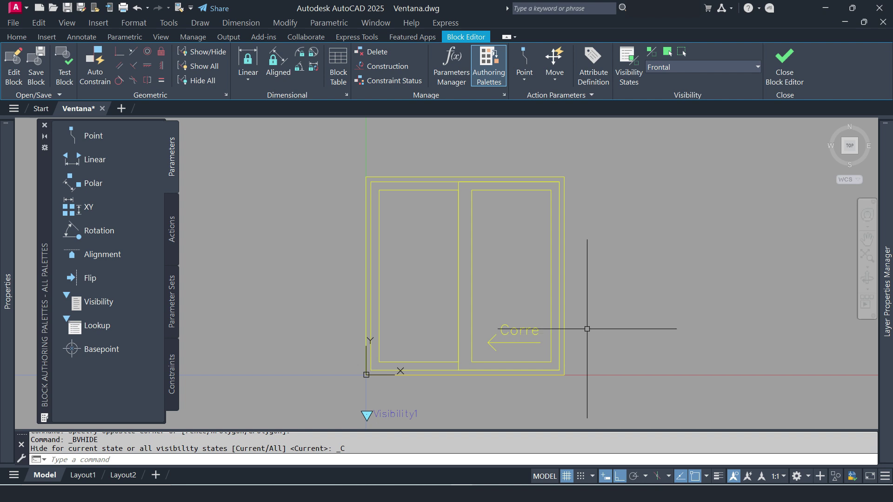
- Make the green side elevation invisible in the Frontal state
scroll(614, 293, down, 4)
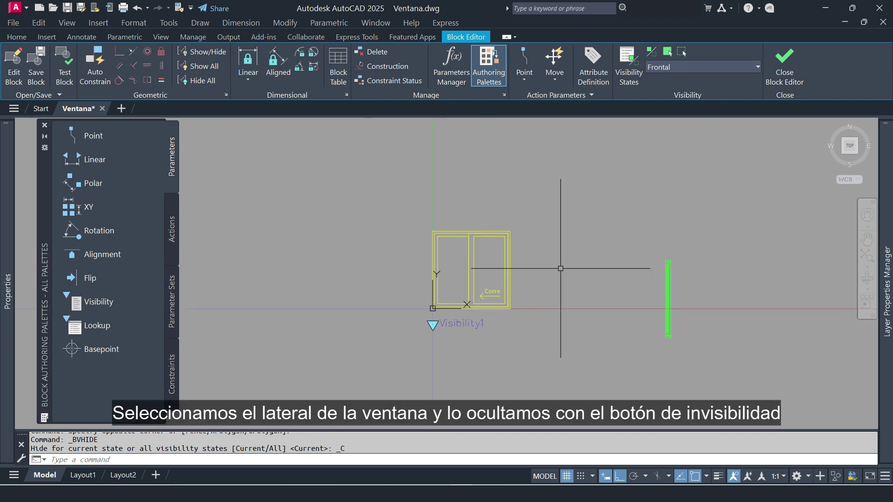
click(734, 200)
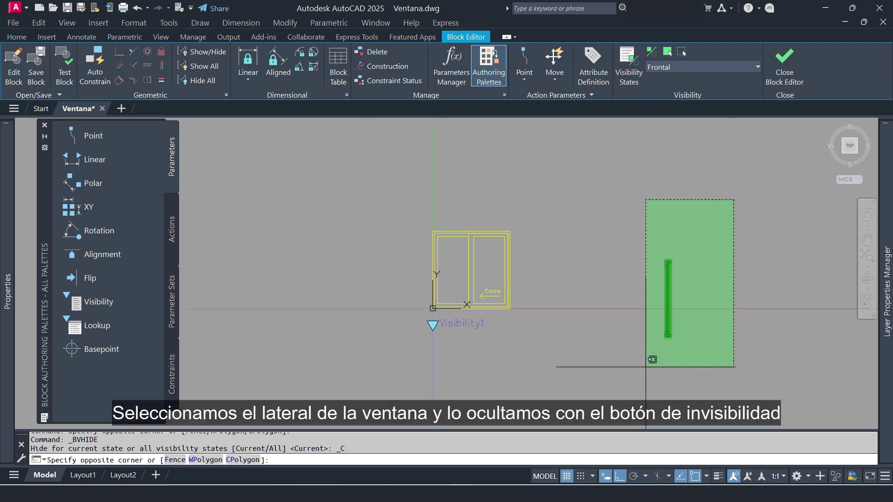
click(646, 358)
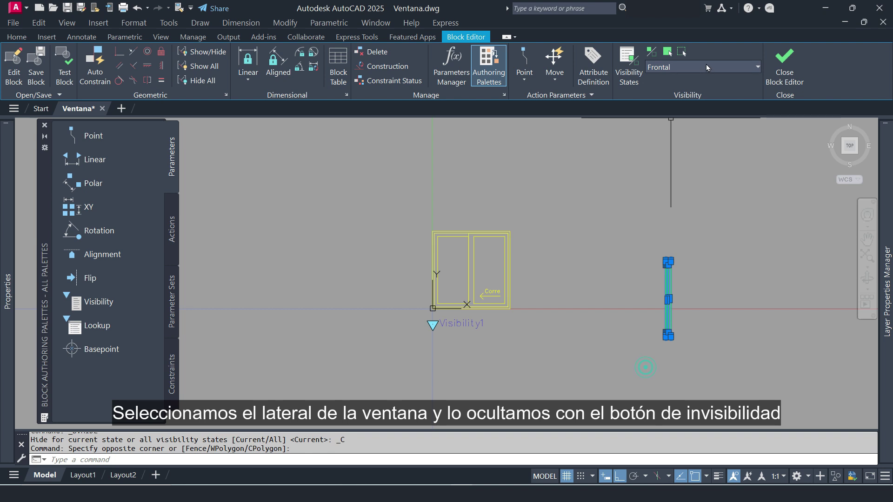
click(682, 54)
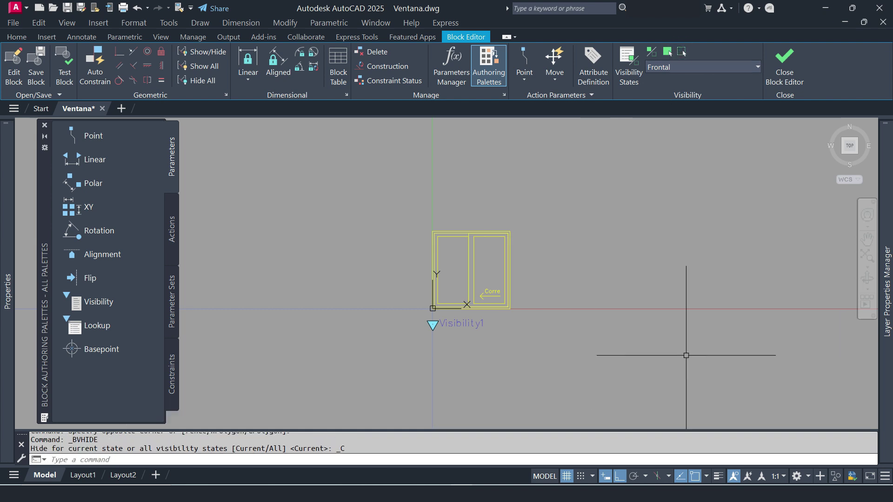
- Make Lateral the current visibility state and make the yellow front elevation invisible in it
click(718, 66)
click(678, 108)
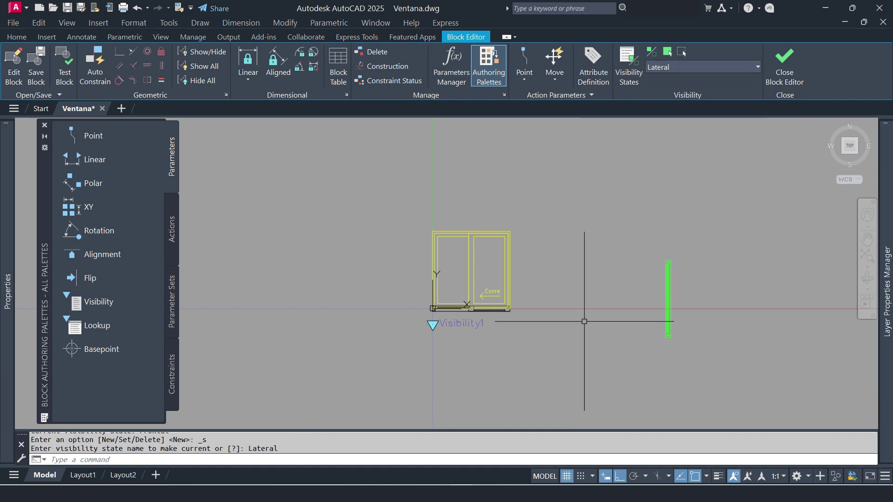
key(Escape)
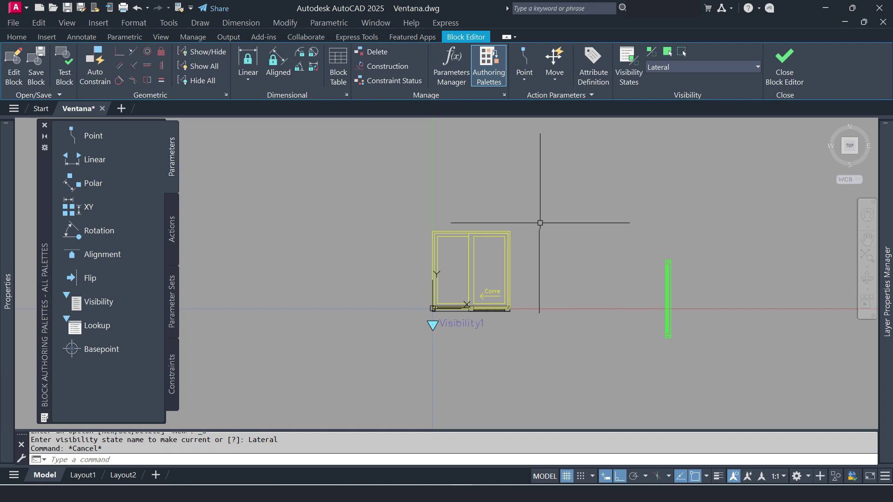
scroll(645, 285, up, 2)
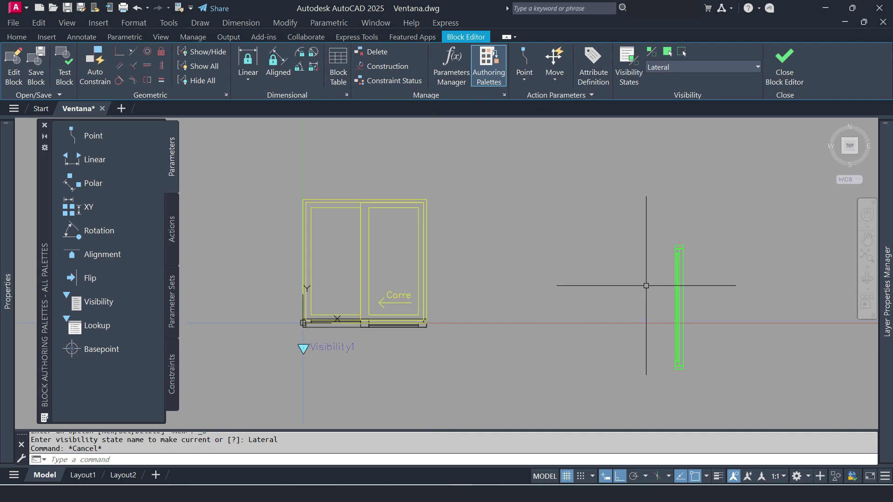
click(487, 156)
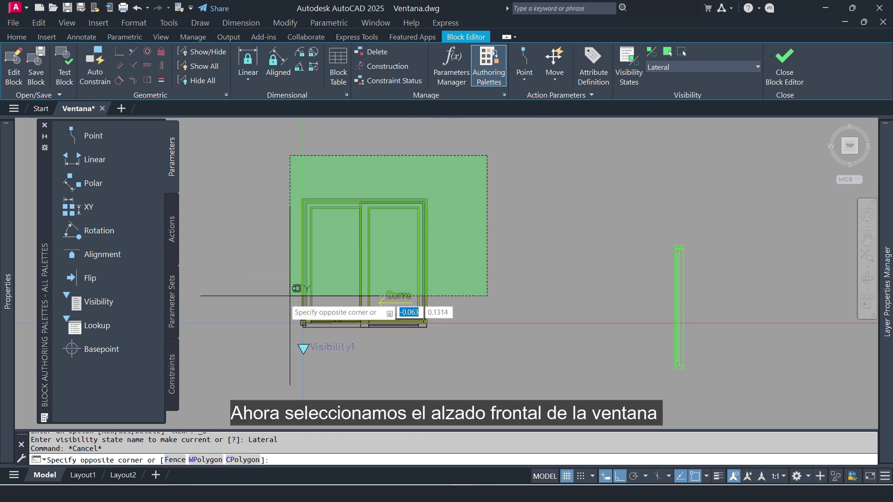
click(262, 317)
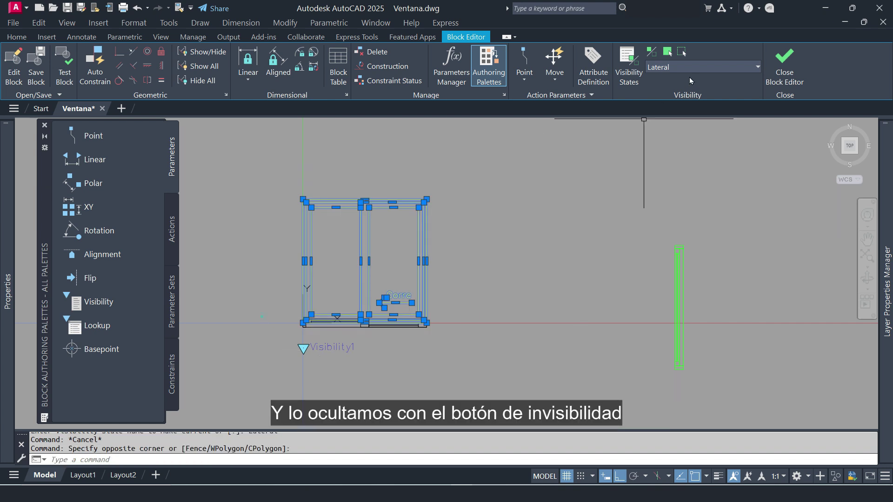
click(682, 52)
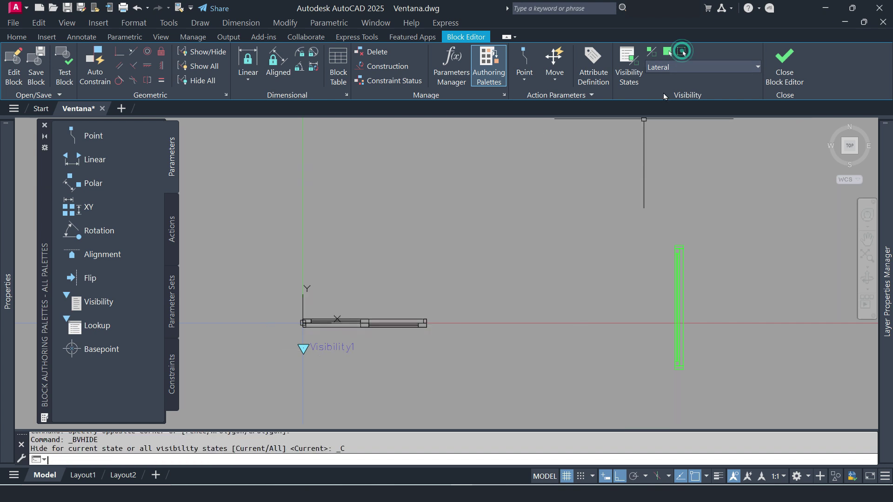
- Undo the last move operation
key(ctrl+z)
key(ctrl+z)
key(ctrl+z)
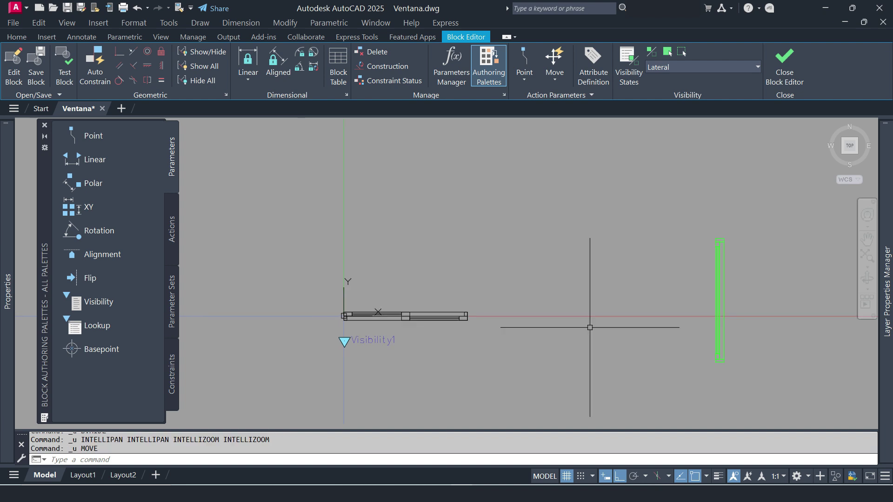
- Move the whole green side elevation from its lower-left corner to the block's origin
text(m)
key(Return)
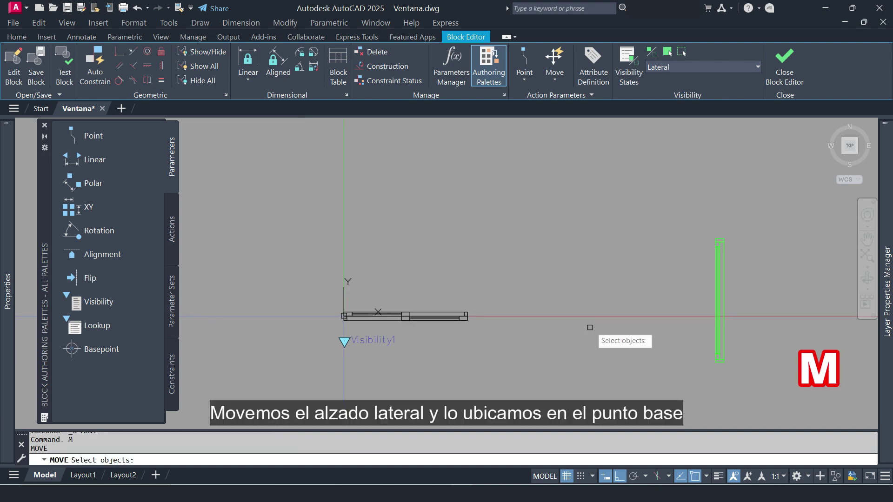
click(749, 214)
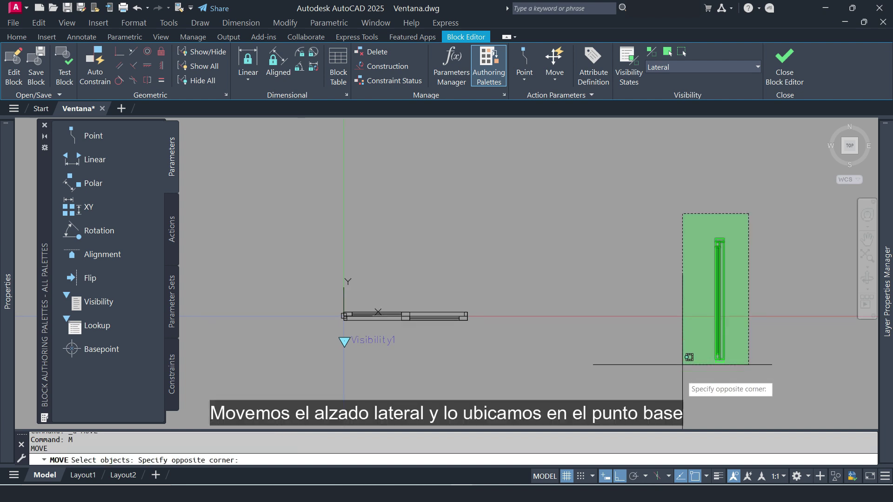
click(682, 390)
scroll(726, 372, up, 4)
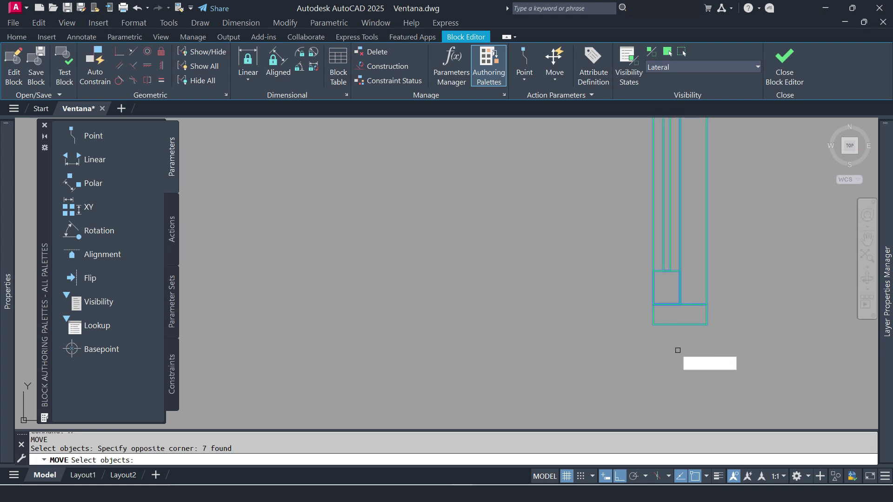
key(Return)
click(653, 324)
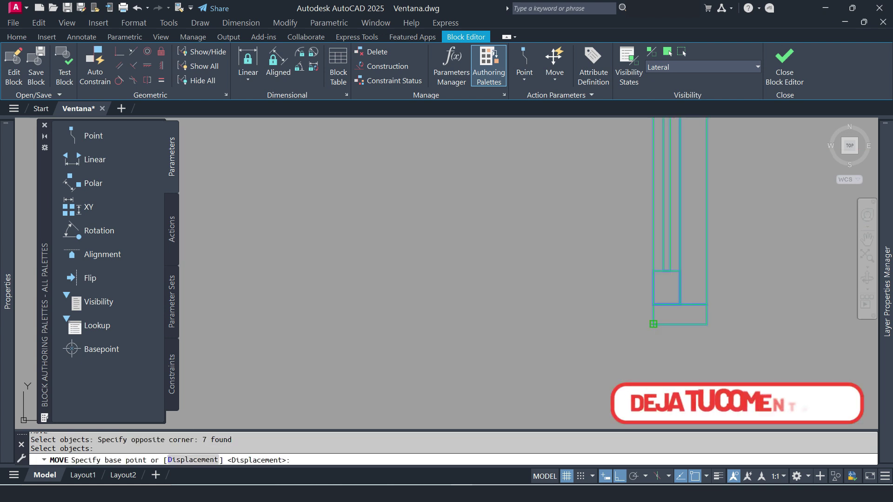
scroll(689, 351, down, 8)
middle_drag(542, 333, 657, 330)
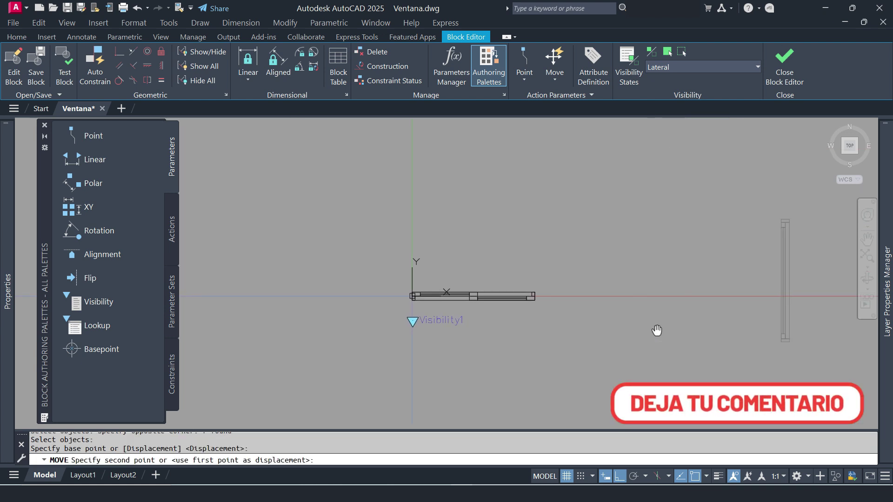
scroll(417, 288, up, 6)
scroll(400, 316, up, 6)
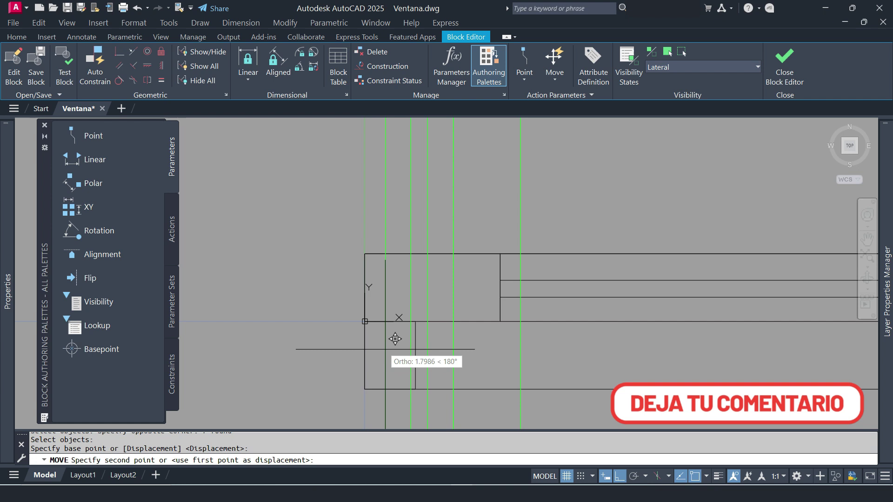
click(375, 311)
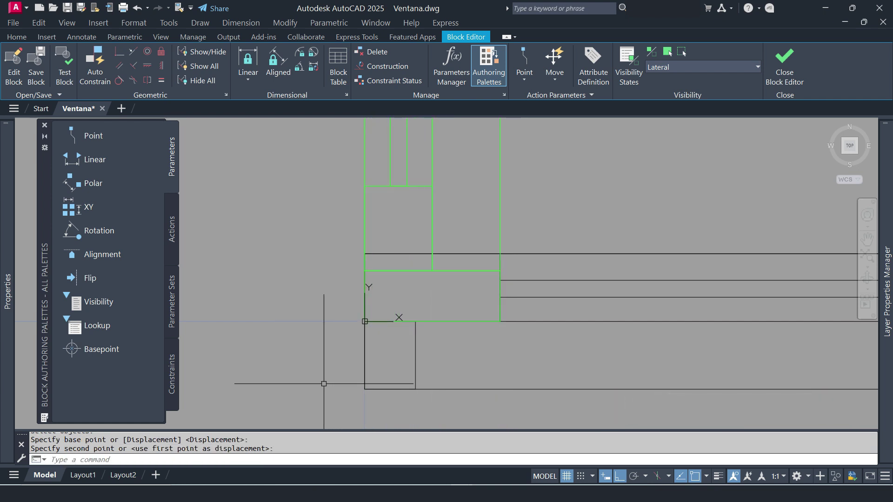
- Select the plan view's geometry, including the small profile at its left end, and make it invisible in the Lateral state
scroll(330, 347, down, 6)
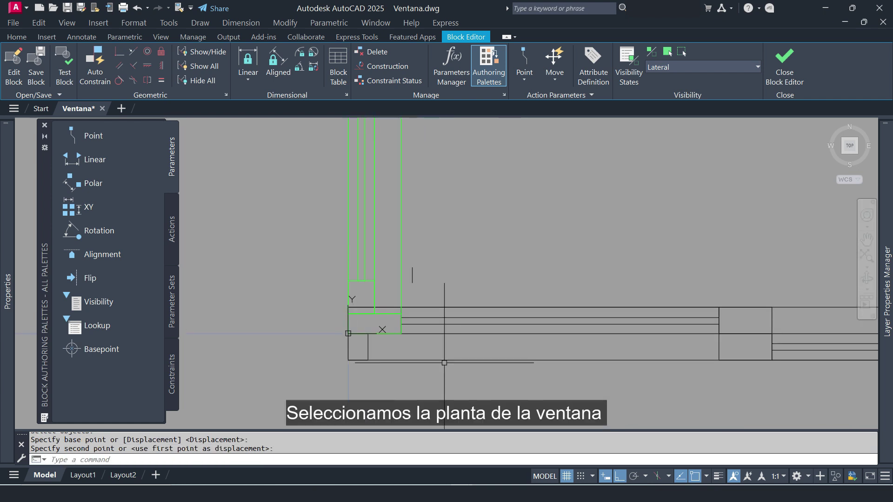
mouse_move(495, 340)
middle_down()
mouse_move(546, 365)
mouse_move(448, 356)
middle_up()
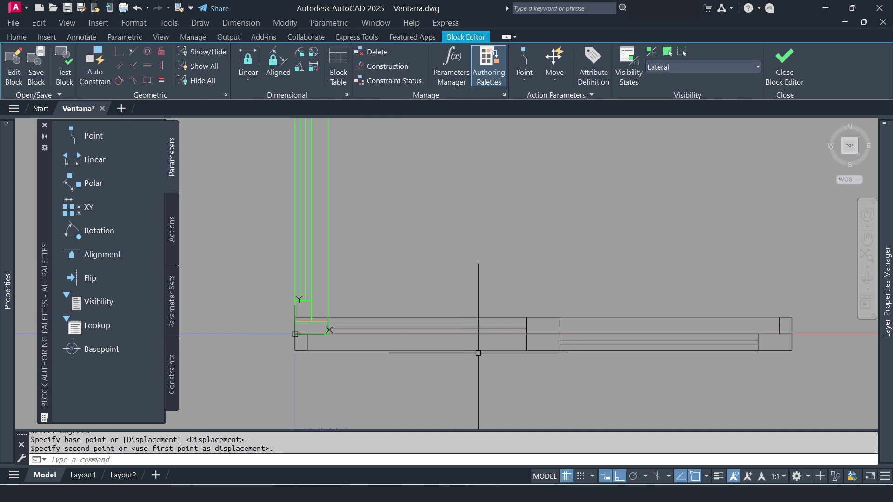
click(806, 298)
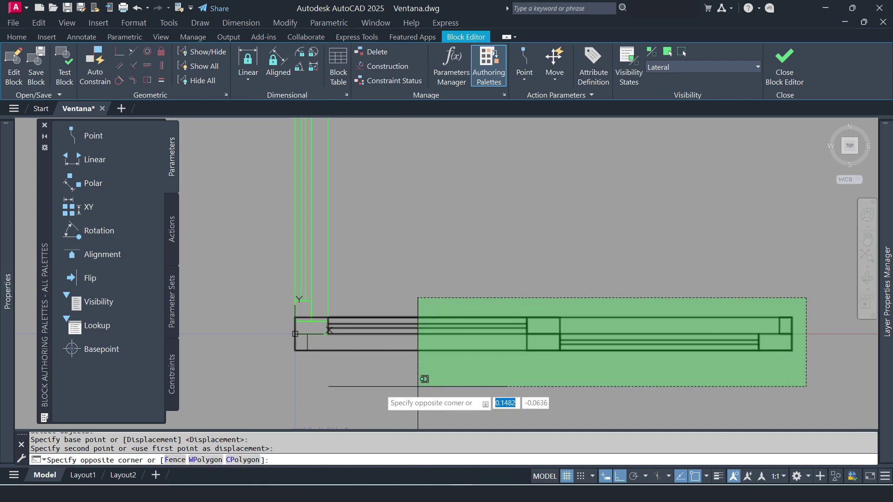
click(337, 394)
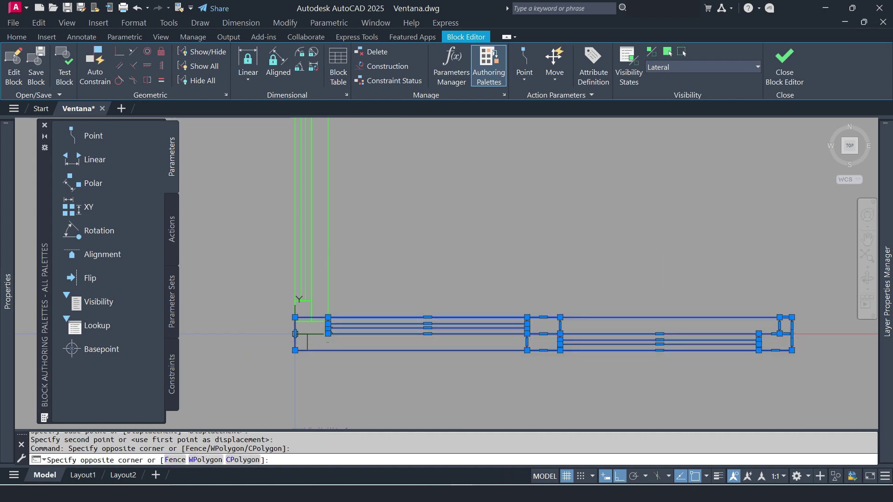
click(328, 279)
click(265, 363)
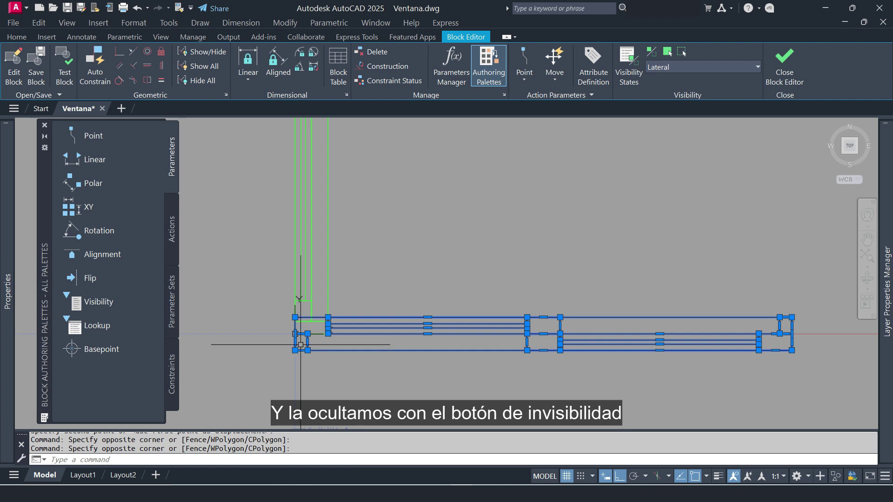
scroll(300, 345, up, 5)
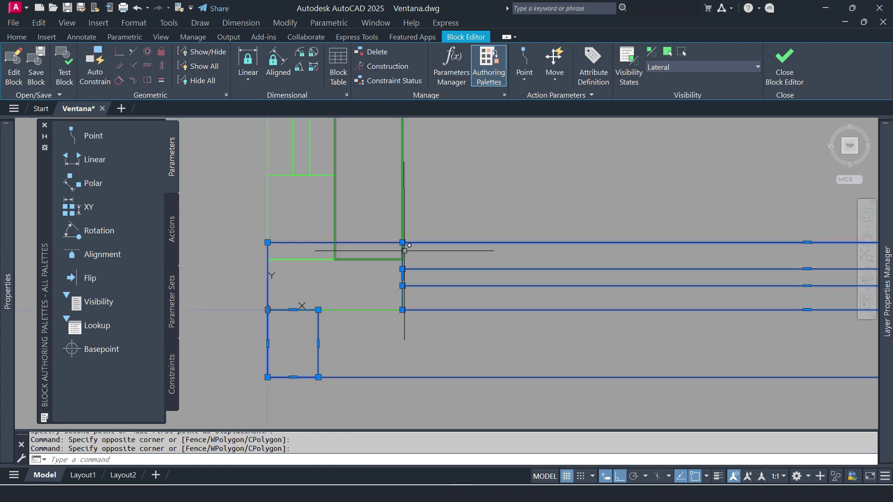
scroll(413, 267, up, 2)
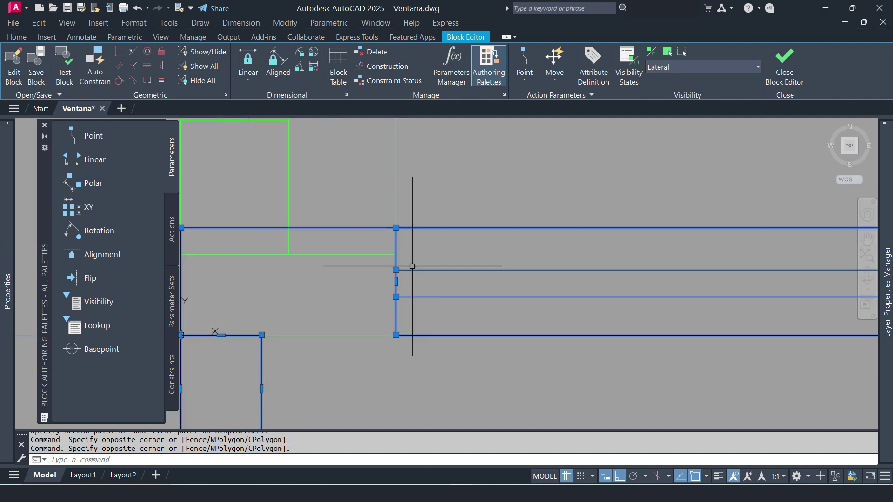
scroll(412, 266, down, 2)
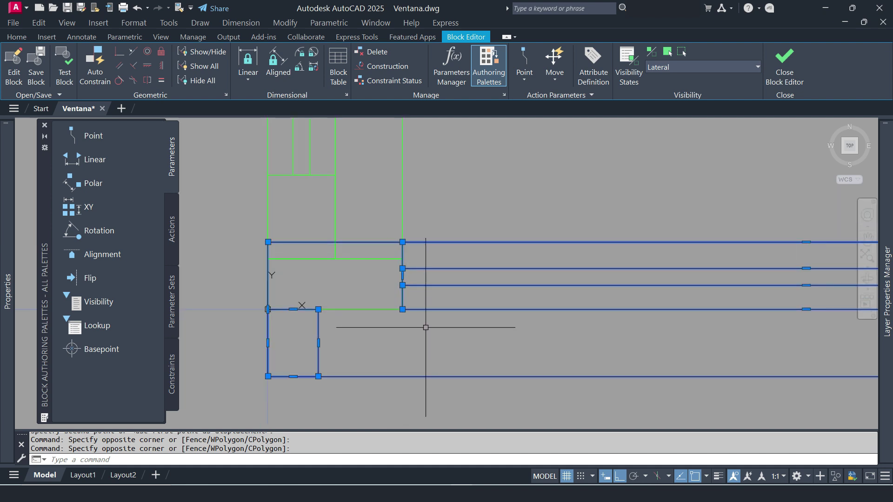
click(681, 52)
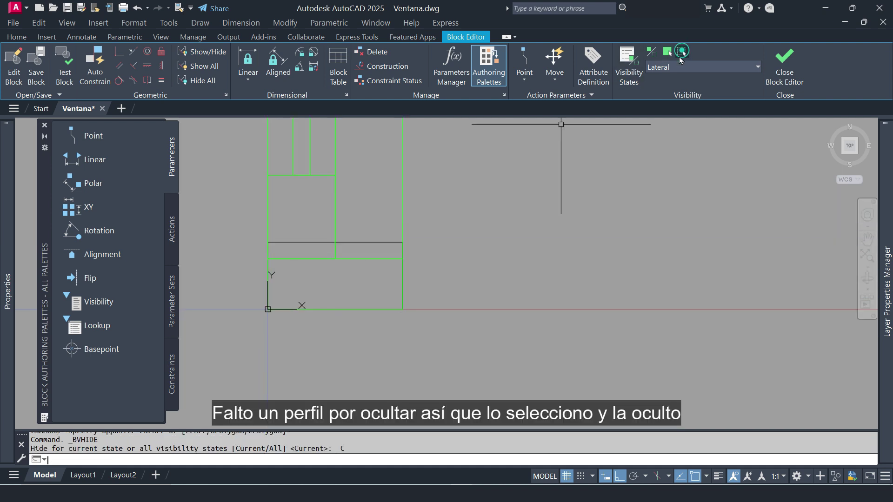
- Make the leftover horizontal plan-view profile line at the side elevation's base invisible in the Lateral state
click(380, 242)
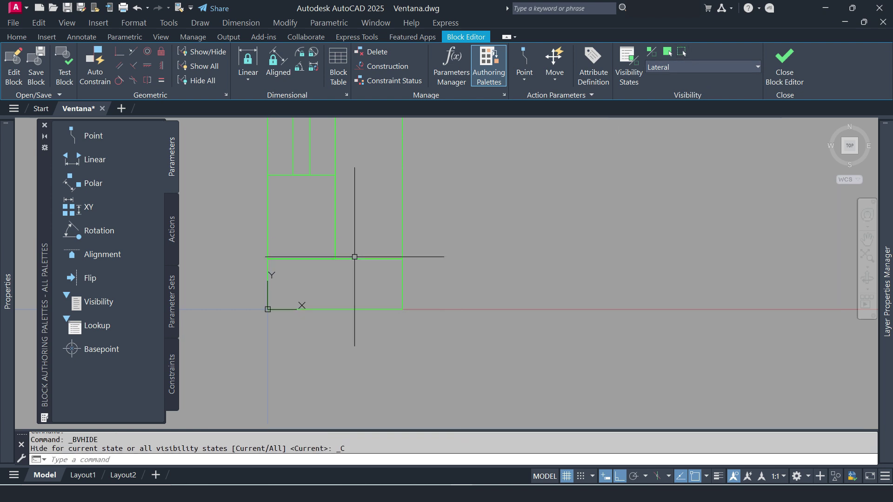
scroll(377, 328, down, 4)
scroll(442, 334, down, 5)
middle_drag(514, 339, 435, 357)
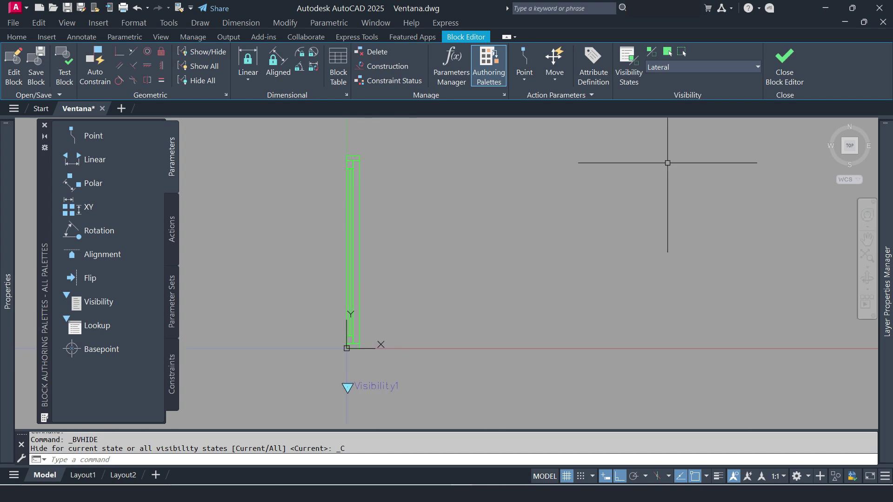
- Turn on the visibility mode that shows hidden geometry dimmed and make Planta the current visibility state
click(652, 52)
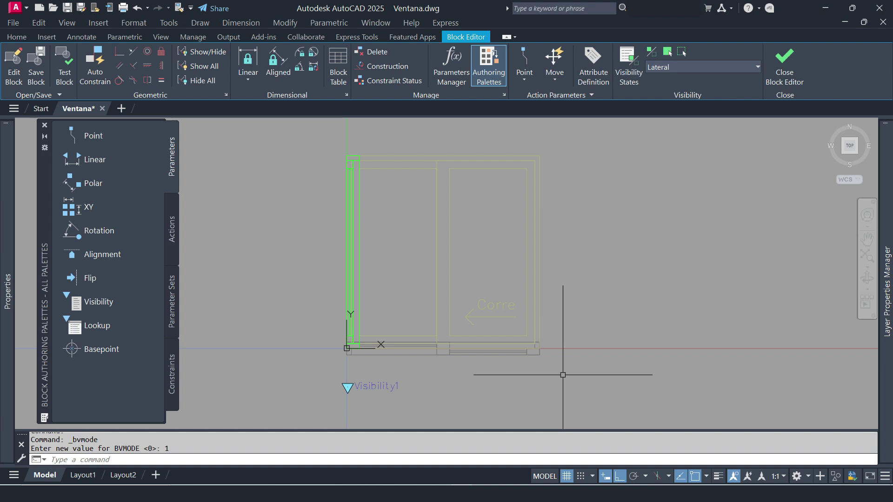
click(758, 66)
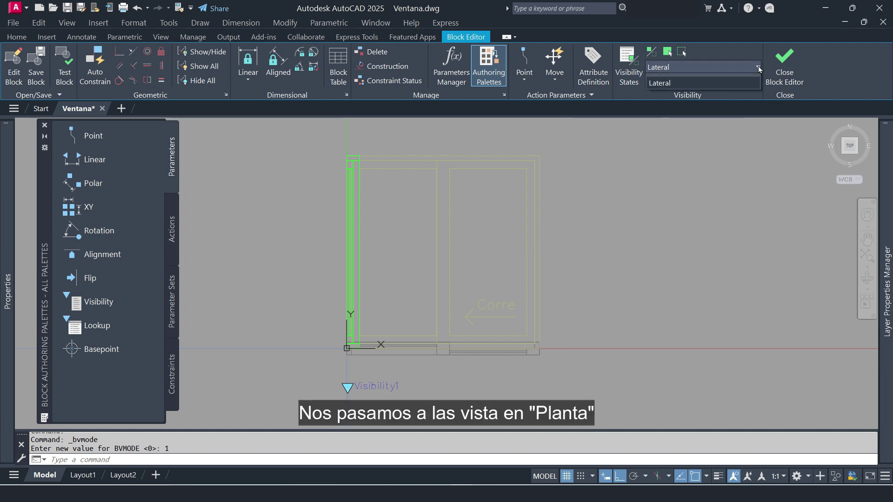
click(664, 82)
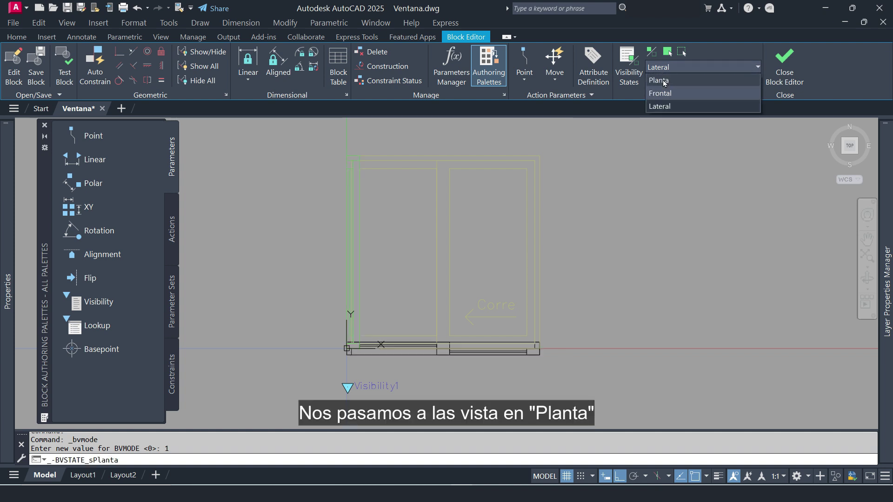
click(664, 82)
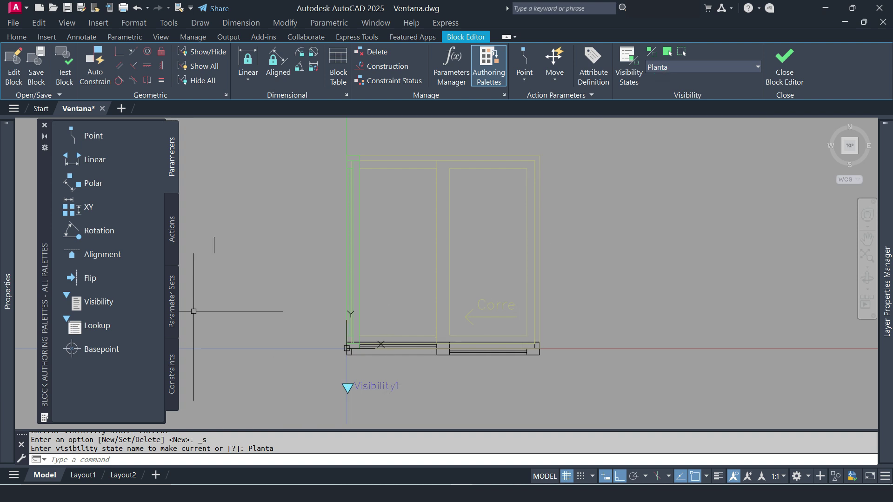
- Add a linear parameter from the plan view's lower-left corner to its lower-right corner, with its label placed below the window
click(95, 160)
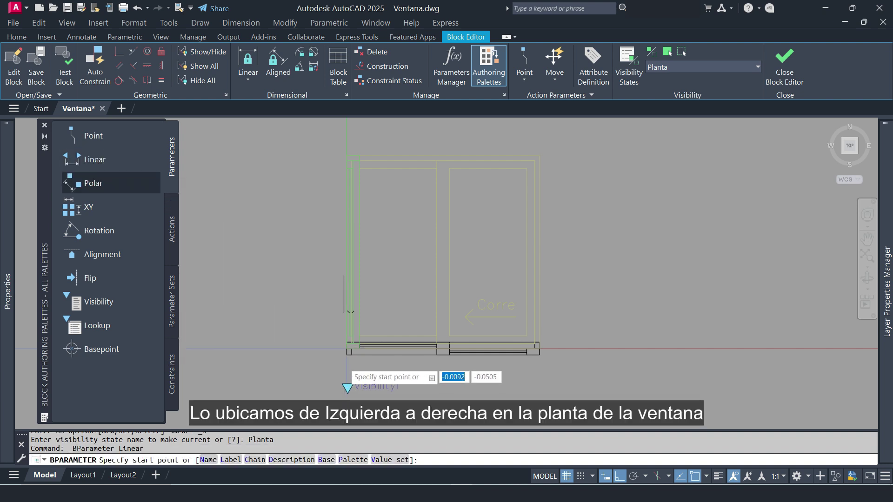
scroll(344, 364, up, 4)
scroll(347, 356, up, 3)
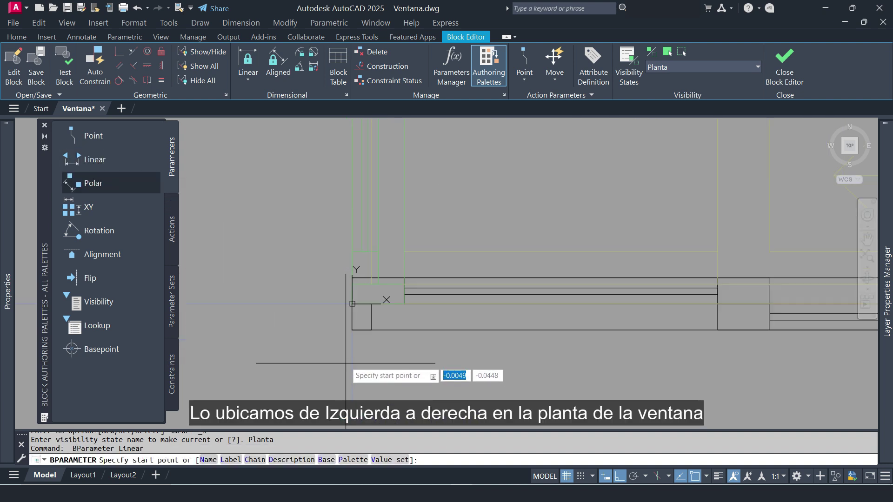
click(352, 329)
scroll(316, 373, down, 5)
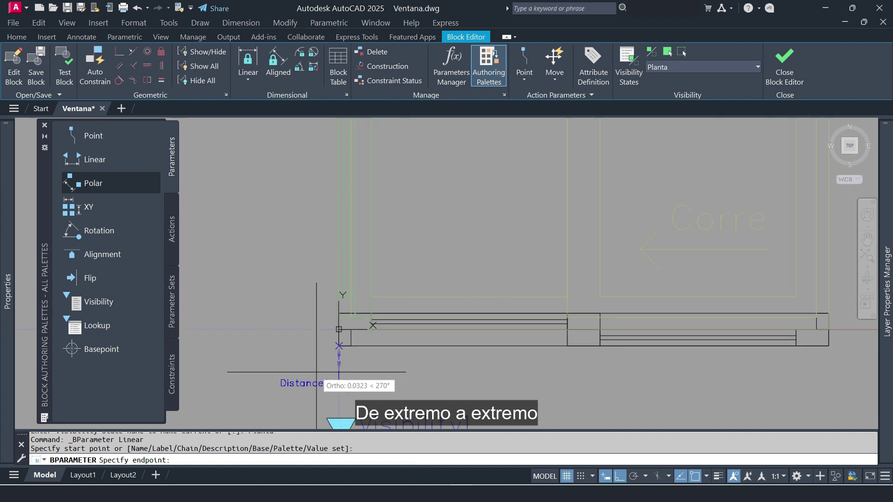
scroll(639, 368, up, 4)
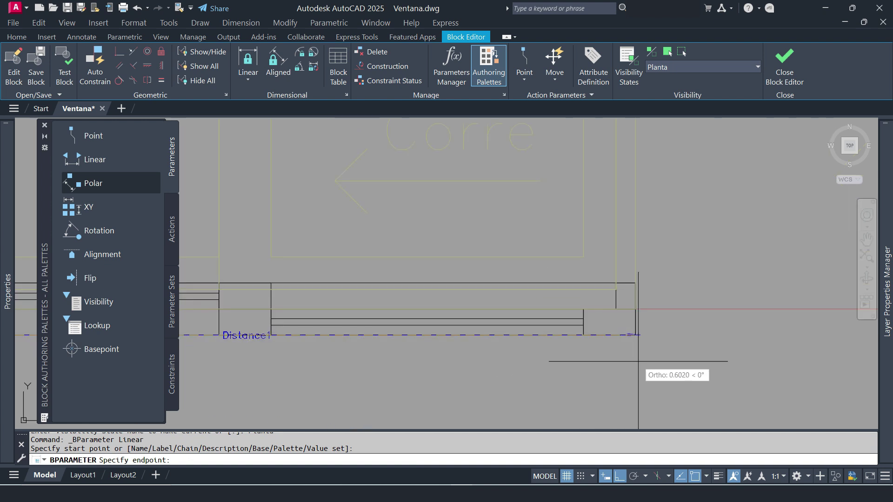
click(635, 335)
scroll(634, 335, down, 3)
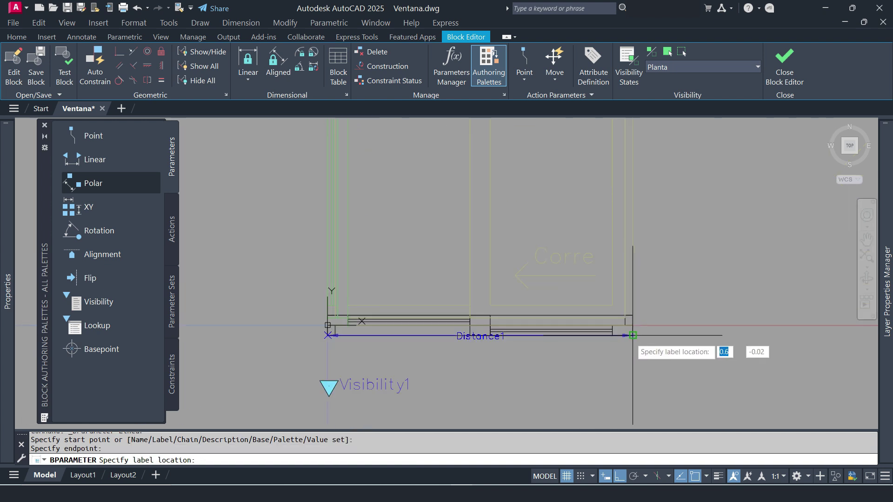
click(585, 360)
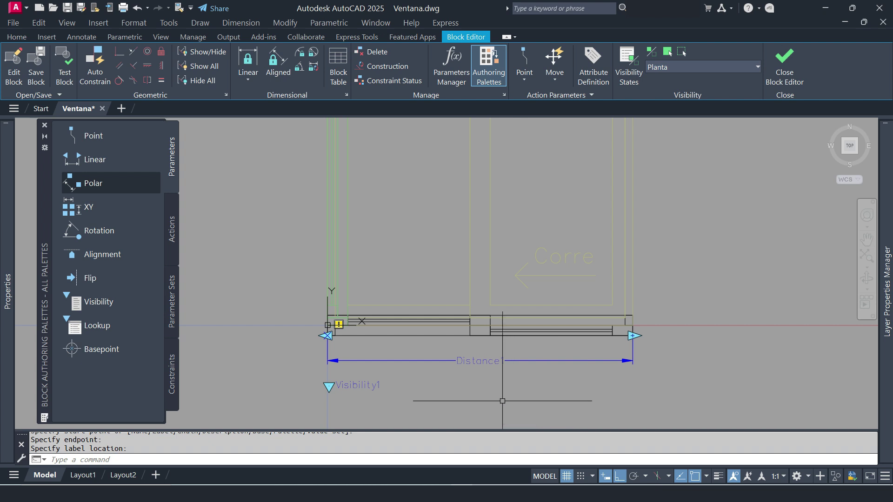
- Rename the linear parameter below the plan view to Largo
click(487, 361)
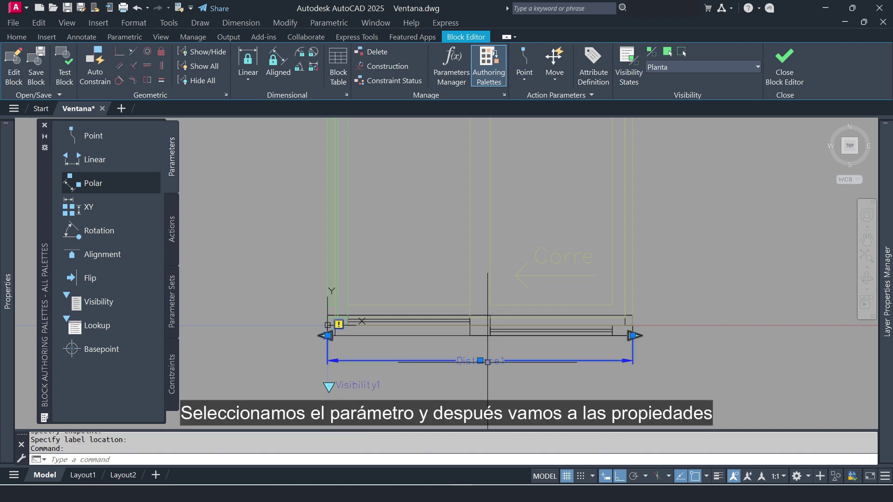
mouse_move(12, 308)
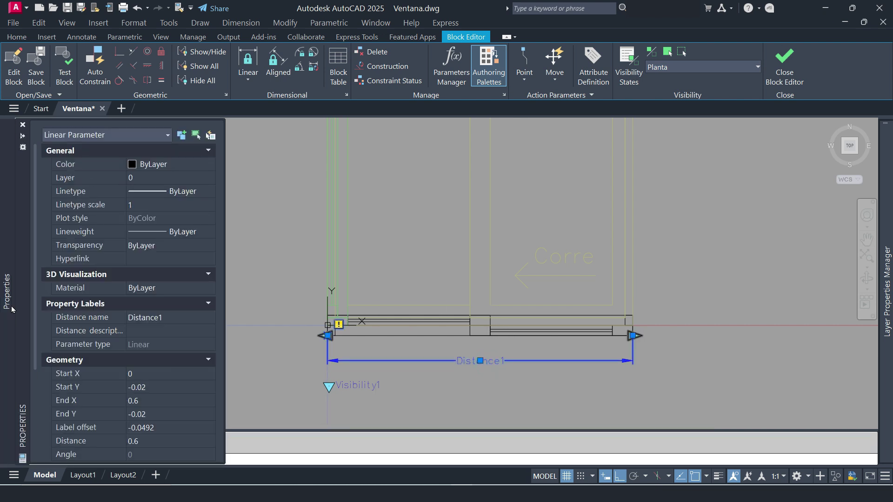
click(176, 317)
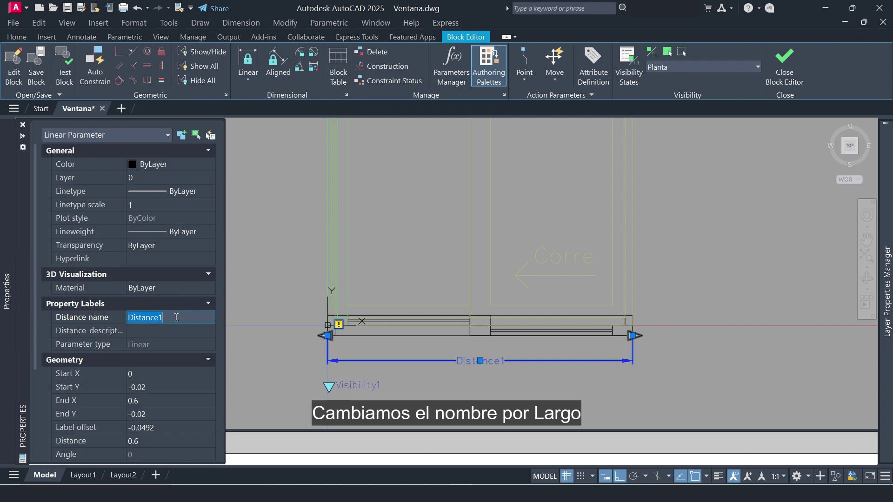
text(Largo)
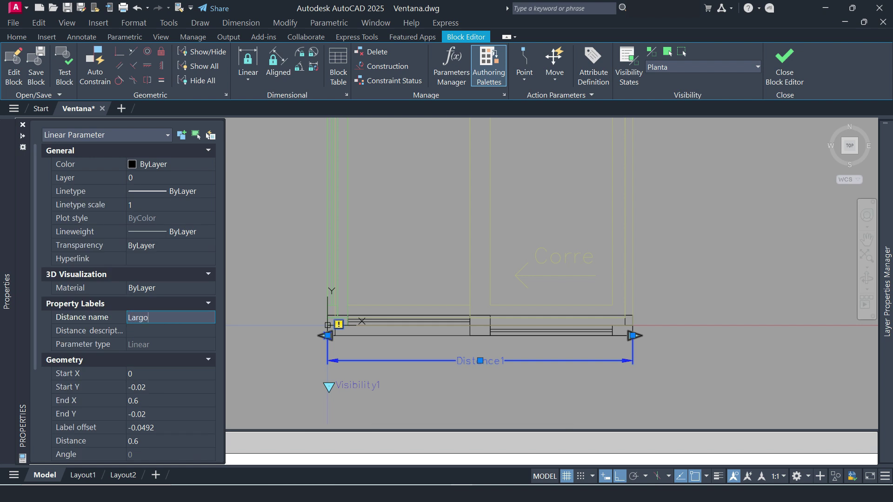
key(Return)
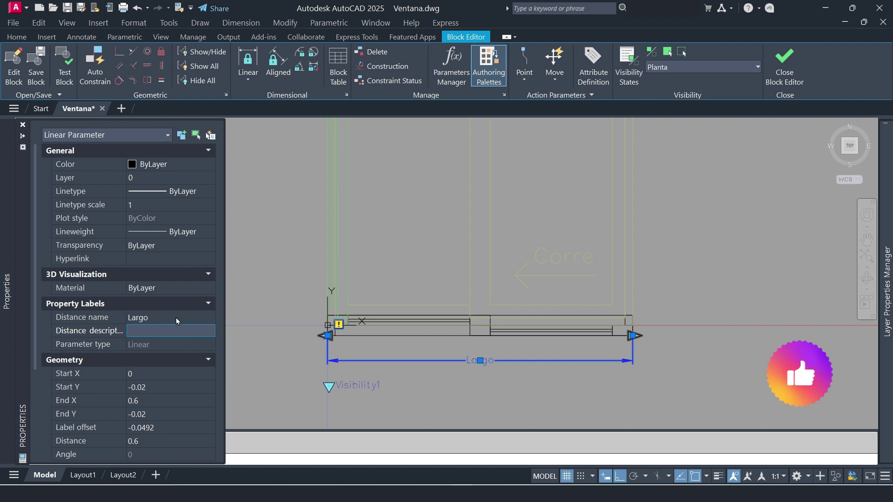
key(Escape)
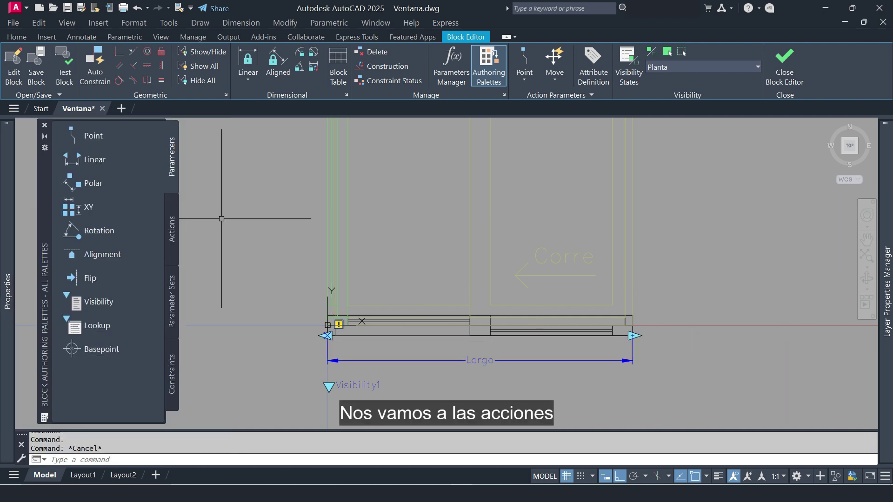
- Start a Stretch action on Largo, associated with its right endpoint, and draw a stretch frame enclosing the window's right side
click(172, 230)
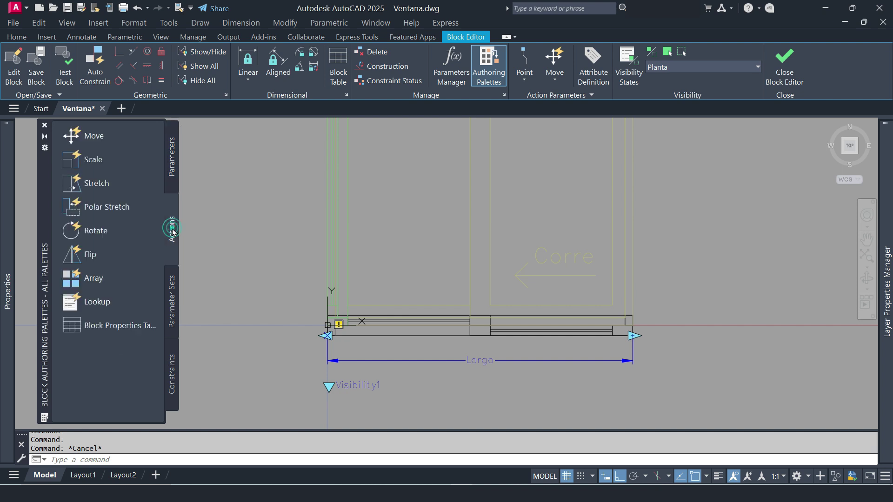
click(101, 186)
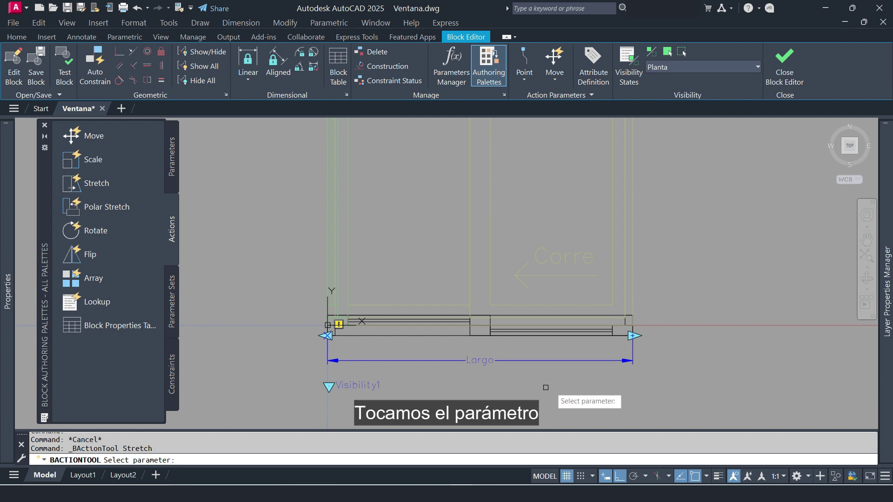
click(631, 359)
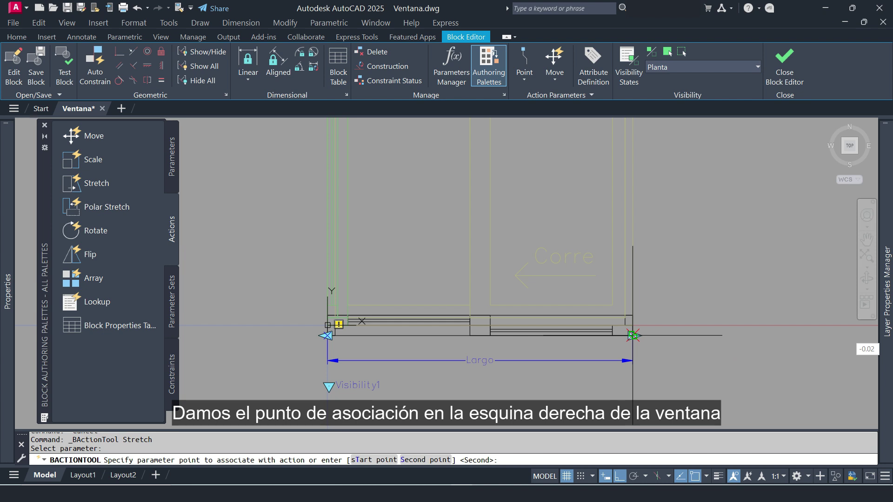
click(633, 336)
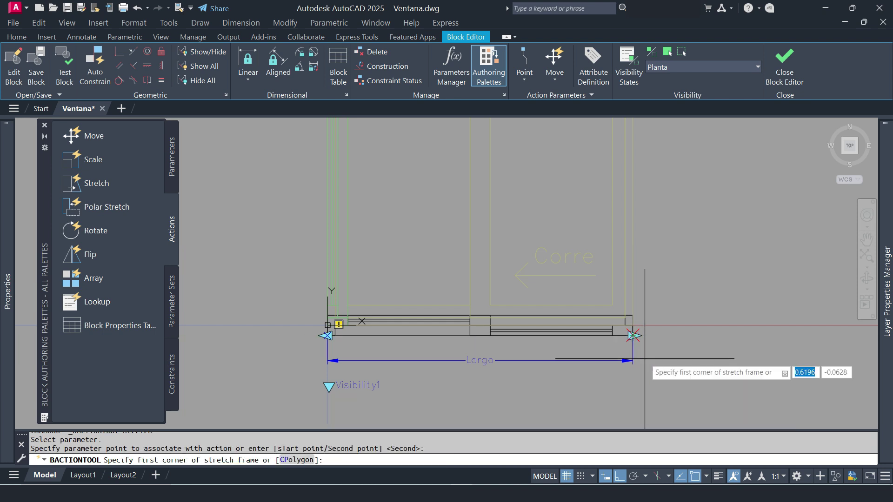
scroll(652, 356, down, 4)
middle_drag(688, 348, 630, 353)
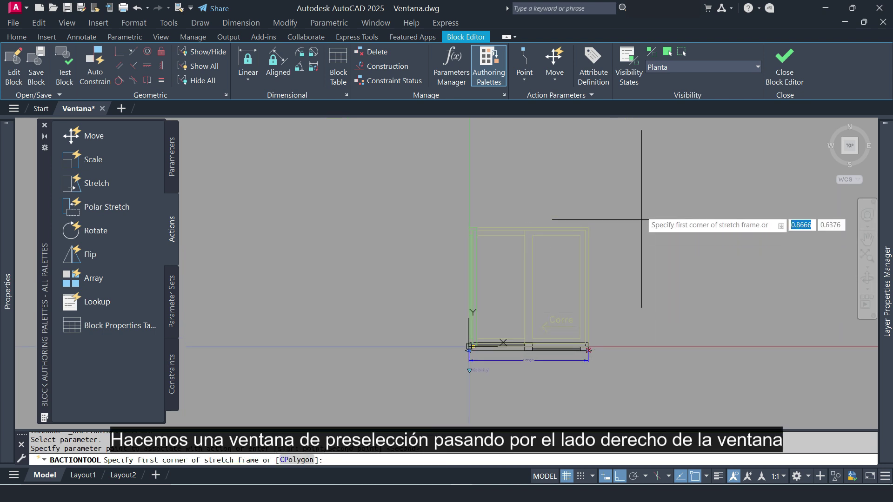
click(638, 204)
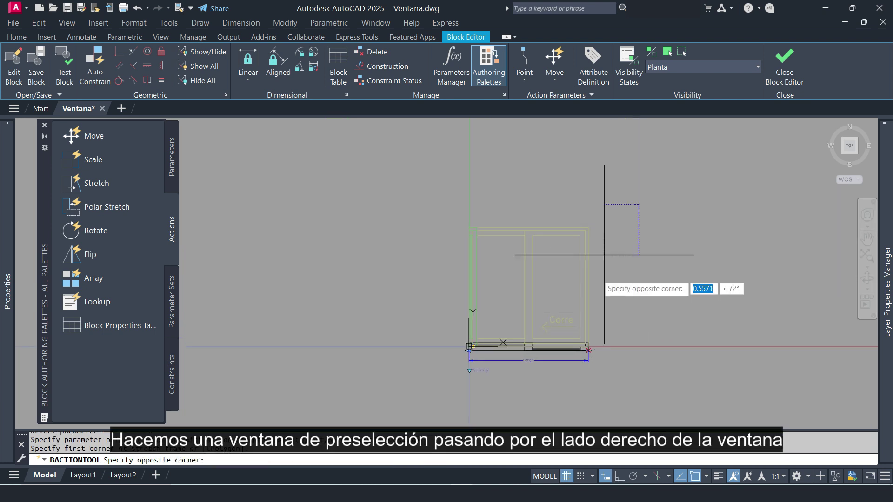
click(537, 378)
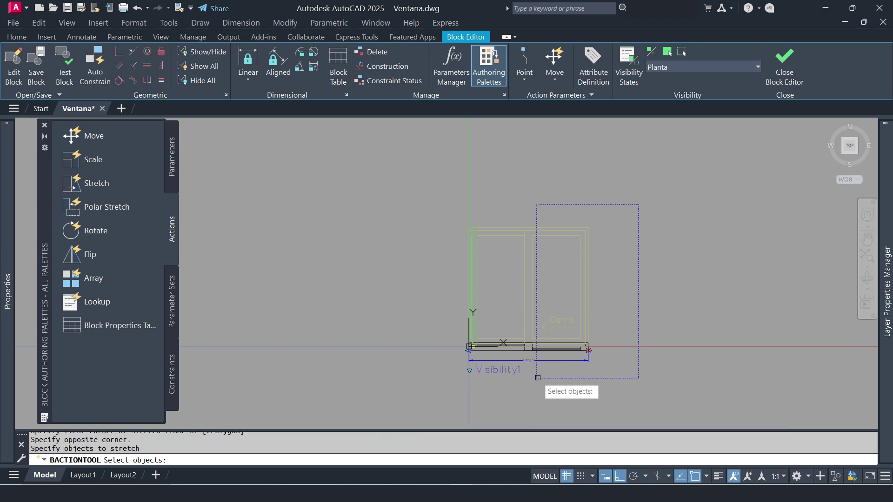
- Select the objects crossing the window's right side inside the frame as the ones to stretch and finish the action
scroll(567, 367, up, 2)
middle_drag(579, 364, 579, 371)
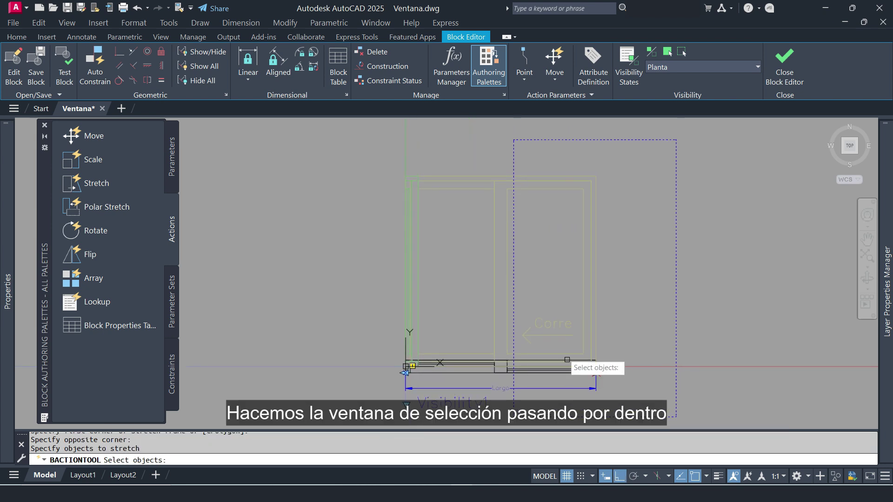
click(656, 150)
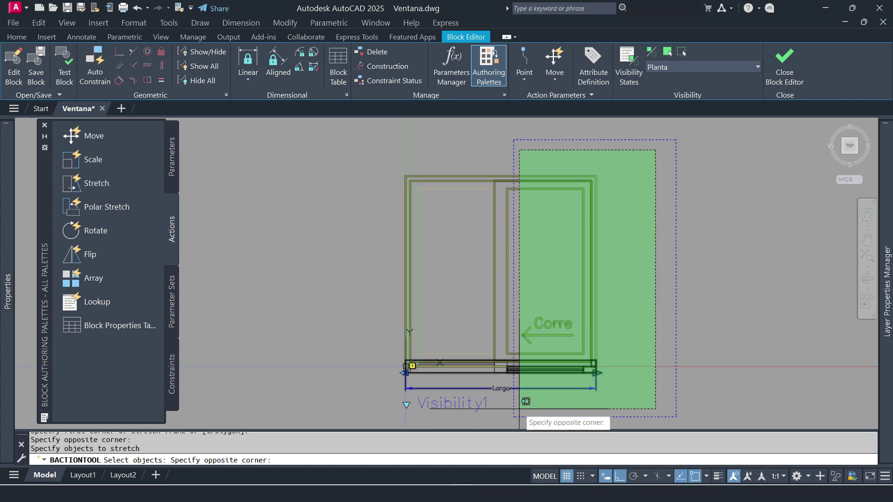
click(518, 407)
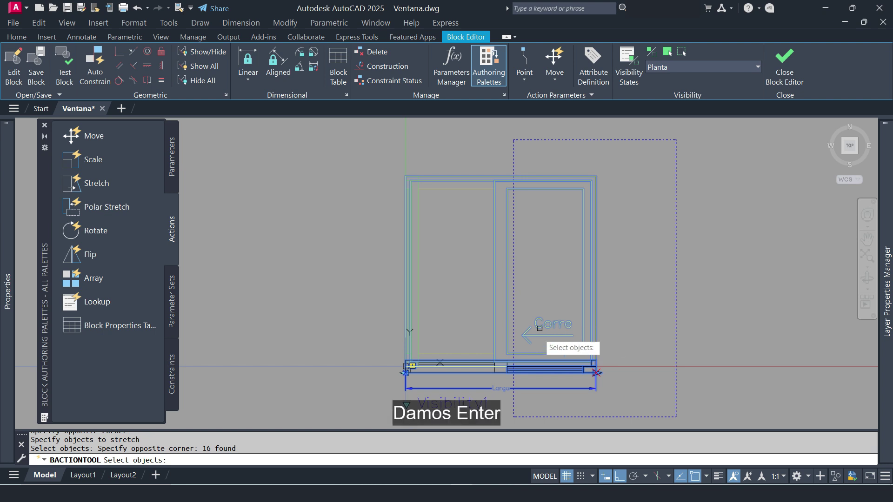
key(Return)
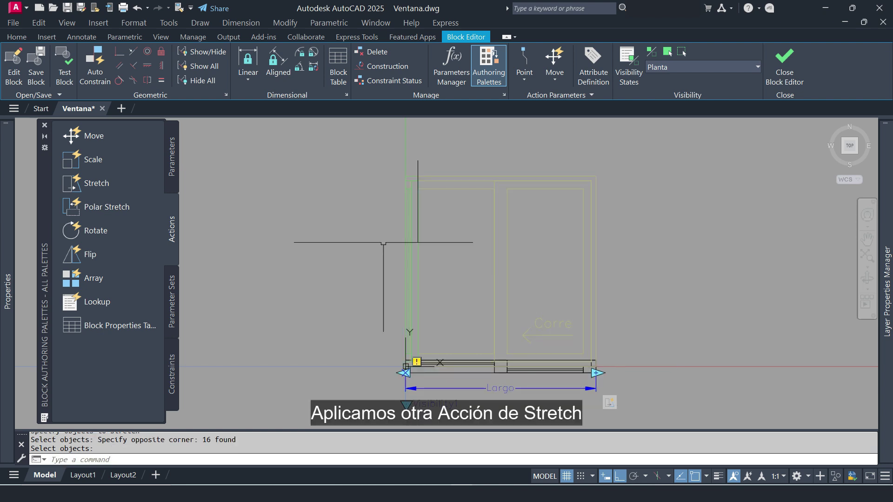
- Start a second Stretch action on Largo, associated with its left endpoint, and frame the window's left side
click(107, 186)
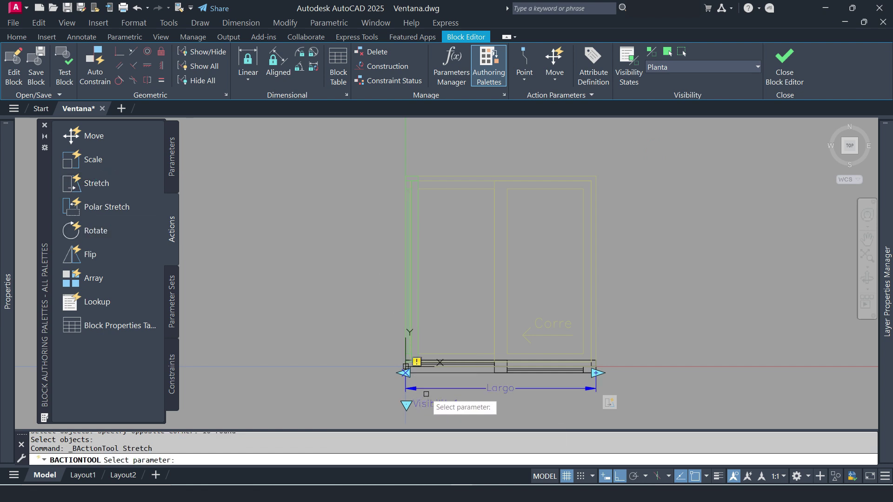
click(405, 368)
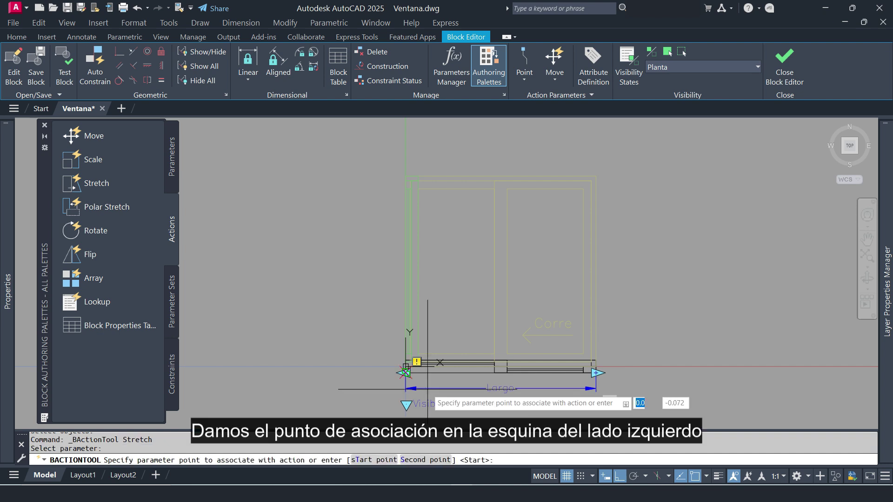
click(405, 372)
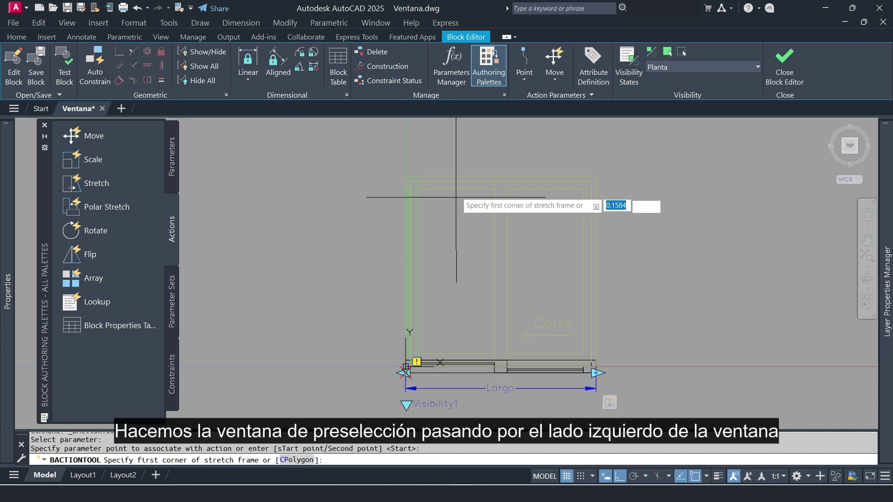
click(450, 161)
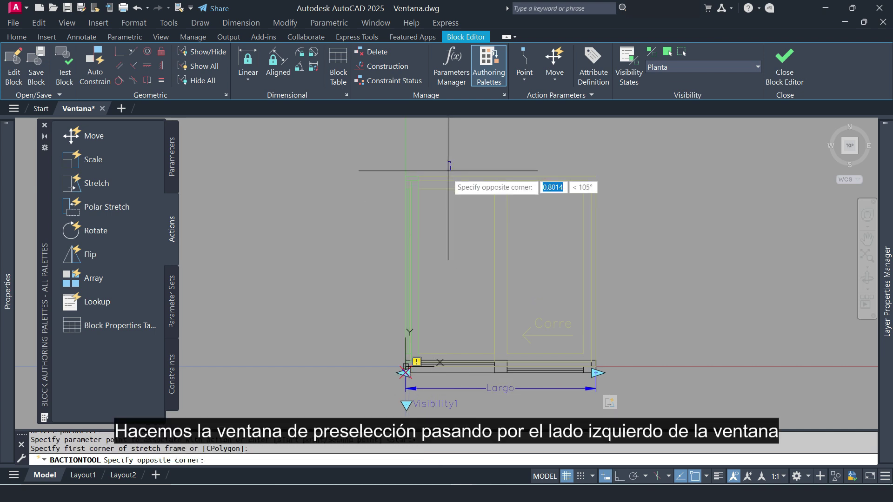
click(386, 396)
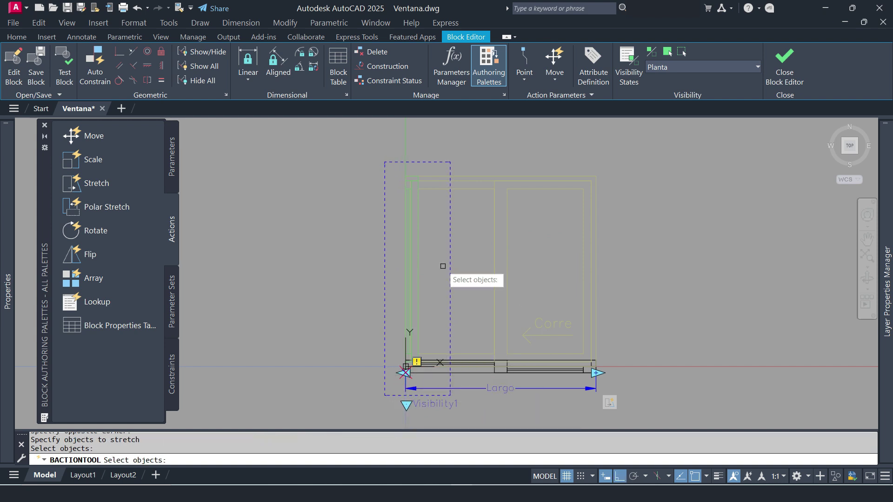
- Add the objects crossing the window's left side inside the frame to the second Stretch action and complete it
click(448, 181)
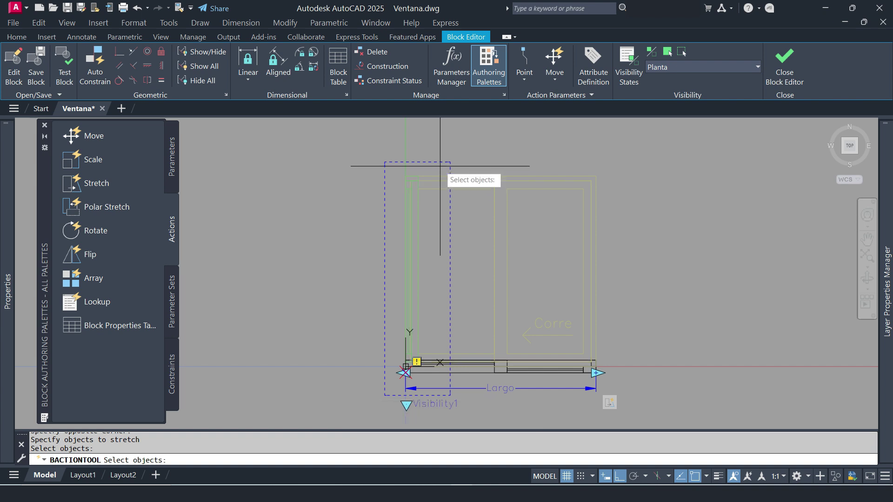
click(440, 166)
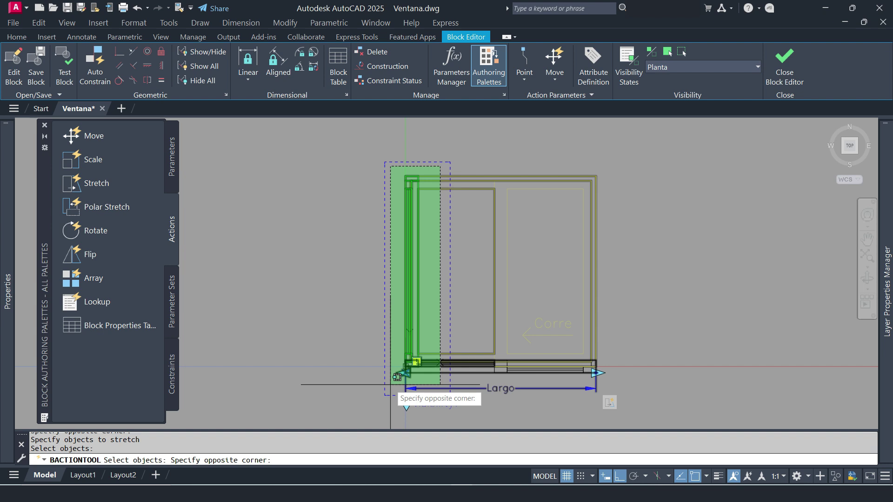
click(390, 385)
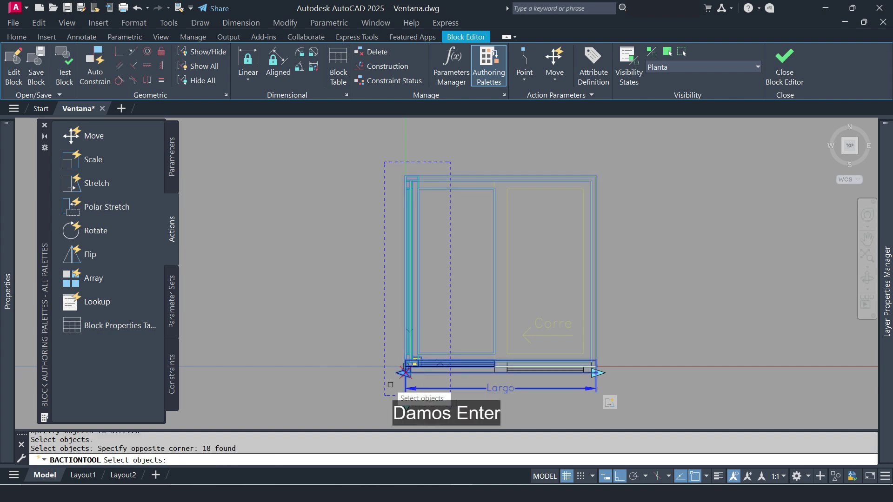
key(Return)
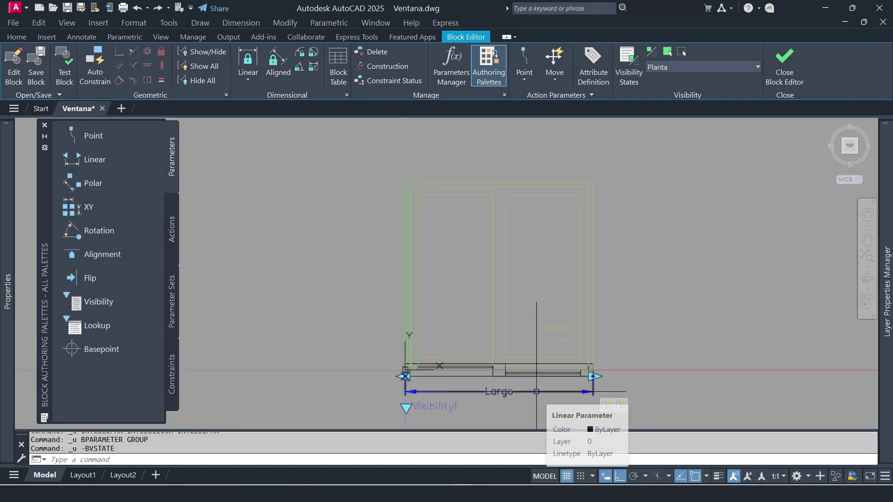
- Set the Largo parameter's base location to Midpoint so that it grows symmetrically
click(535, 392)
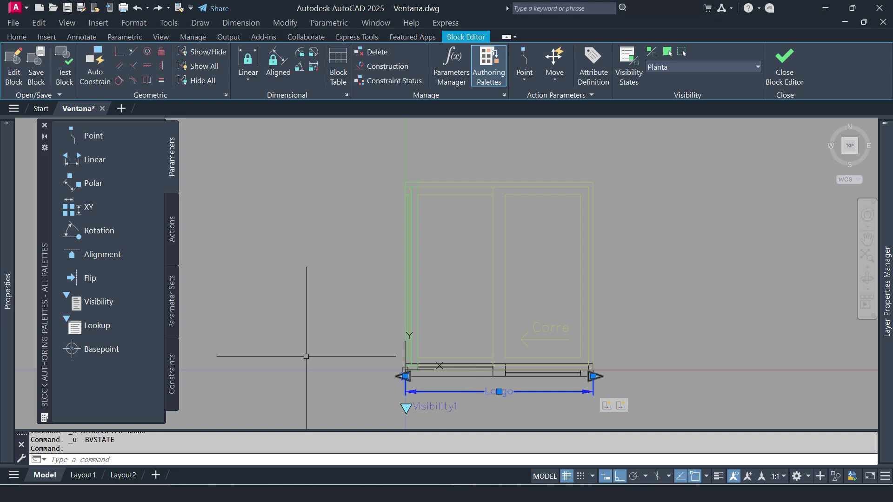
mouse_move(12, 325)
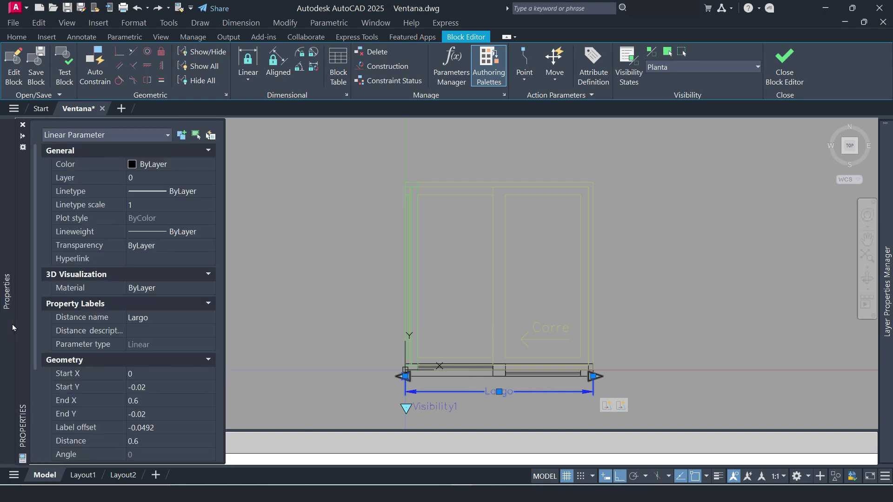
scroll(151, 389, down, 2)
scroll(156, 389, down, 3)
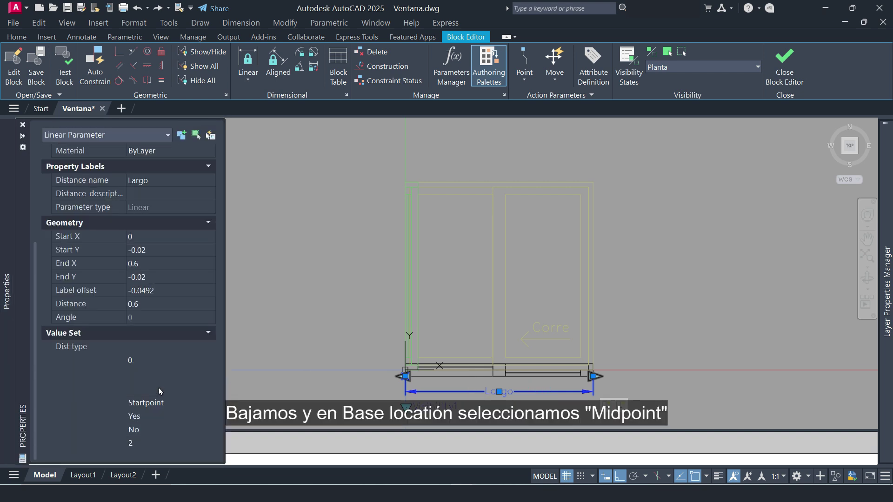
click(188, 403)
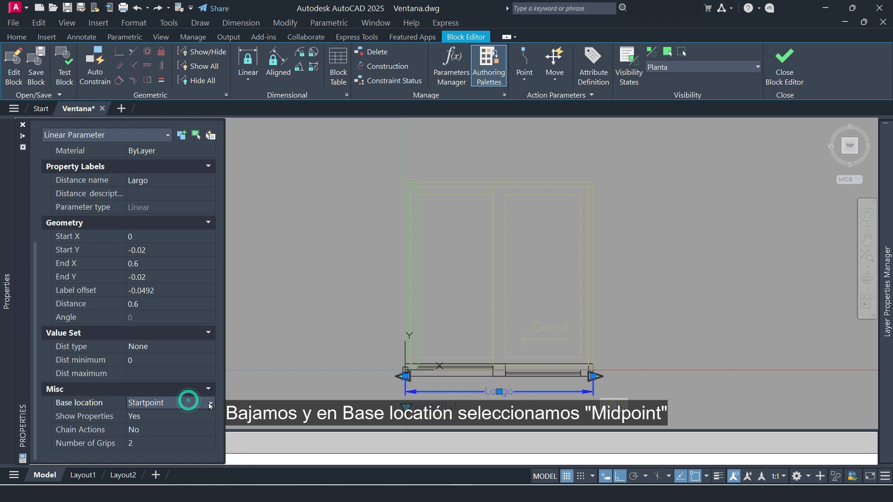
click(201, 403)
click(159, 424)
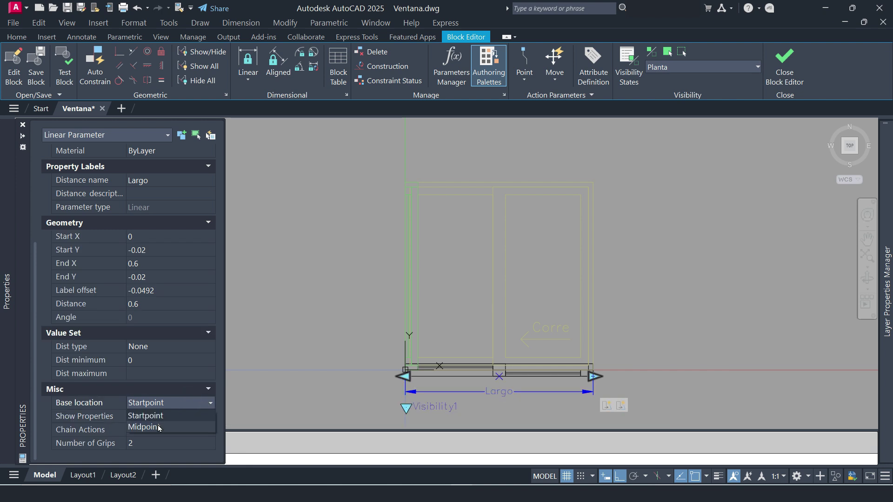
click(159, 427)
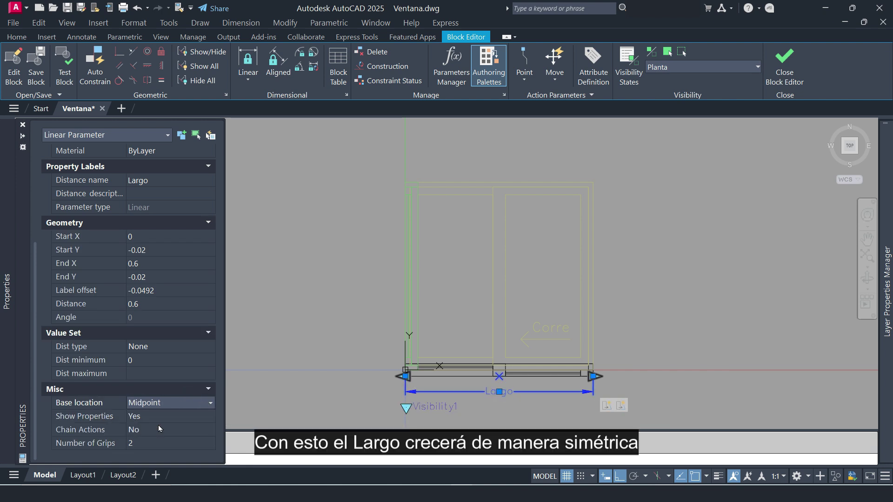
key(ctrl+1)
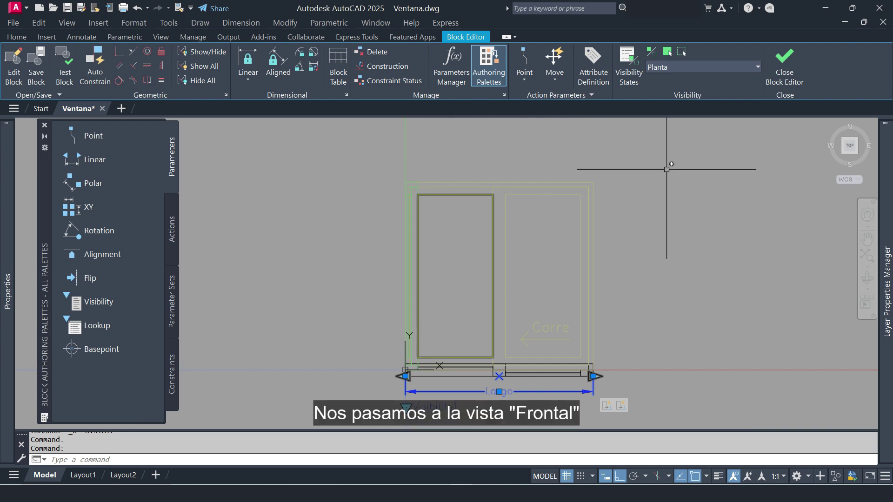
- Make Frontal the current visibility state
click(754, 68)
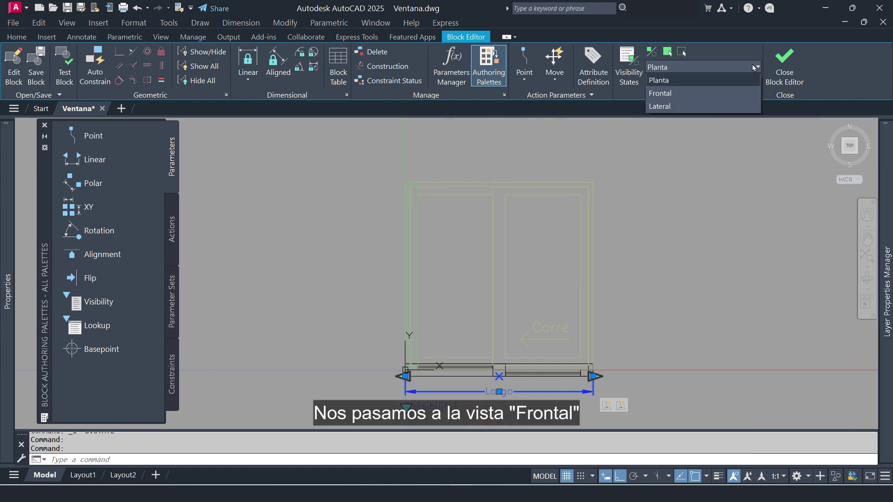
click(692, 93)
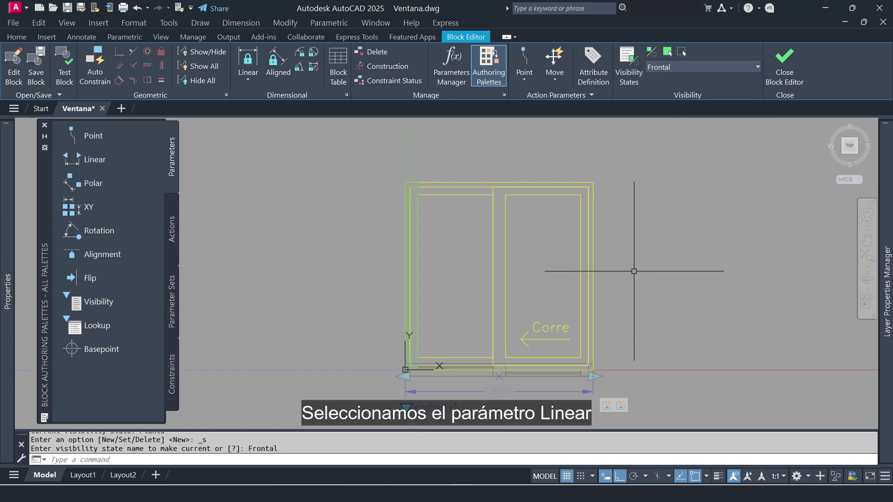
- Add a vertical Linear parameter from the frontal view's lower-left corner to its upper-left corner, with the label outside the window
click(98, 159)
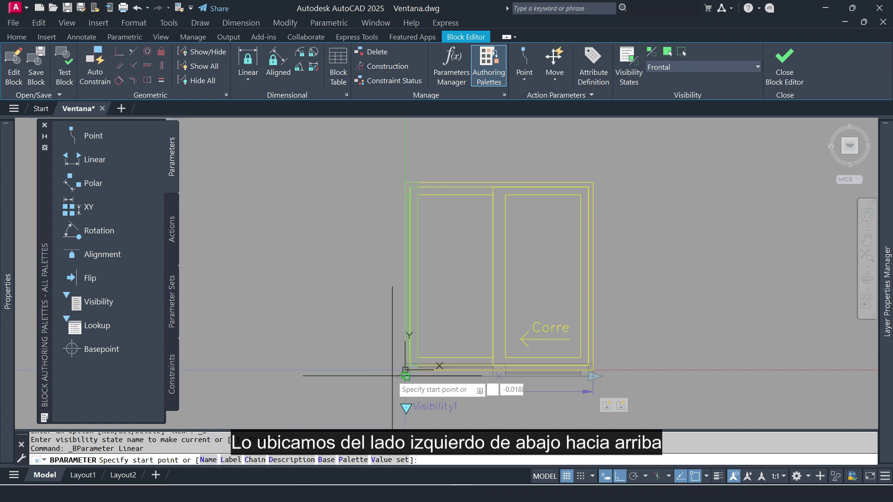
scroll(410, 372, up, 5)
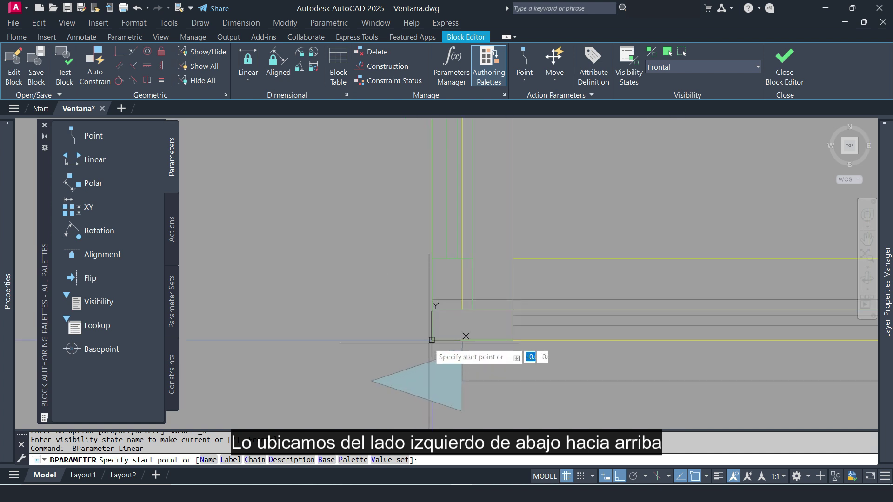
click(432, 340)
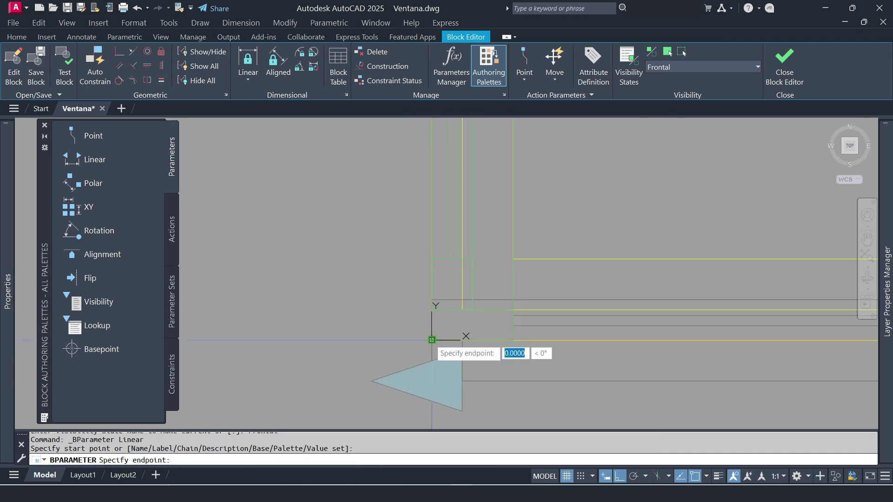
scroll(414, 321, down, 4)
scroll(409, 196, up, 5)
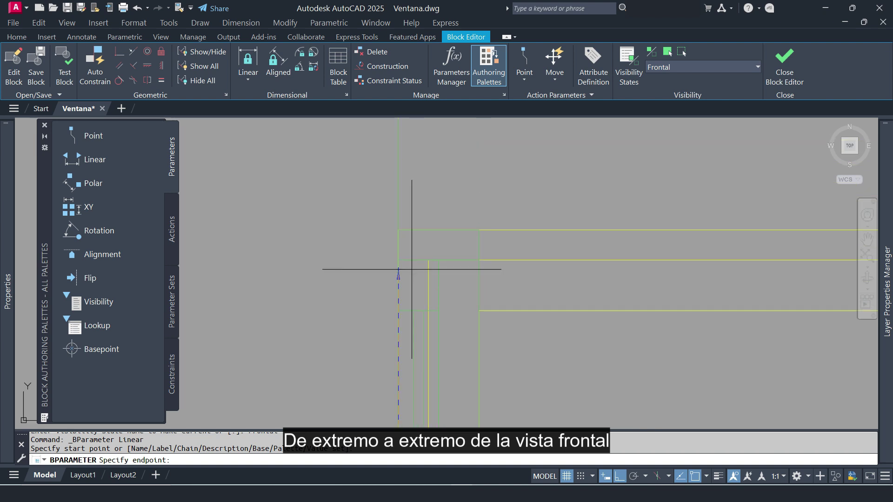
click(398, 230)
scroll(398, 231, down, 5)
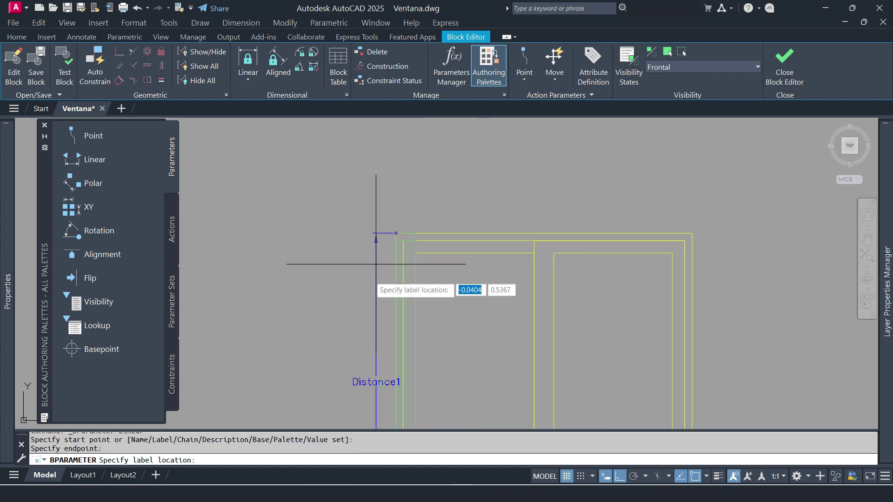
click(342, 307)
- Rename the new vertical Linear parameter's distance as Alto
scroll(458, 255, down, 2)
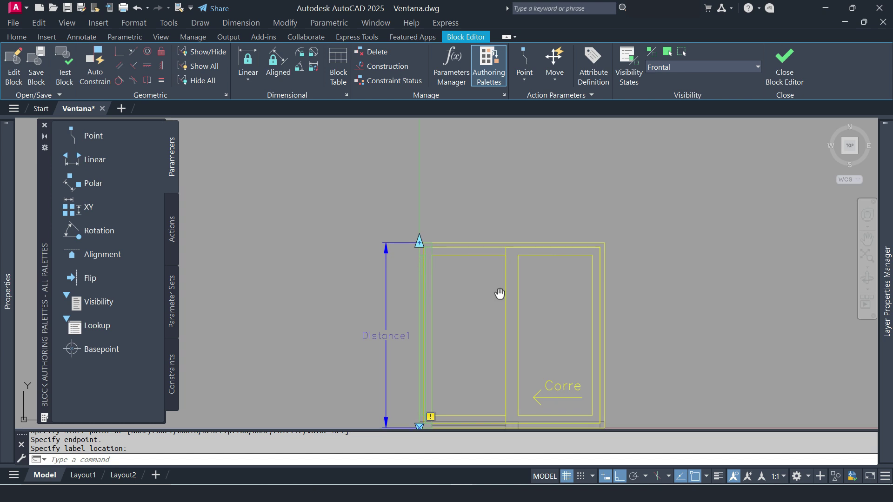
middle_drag(498, 293, 504, 243)
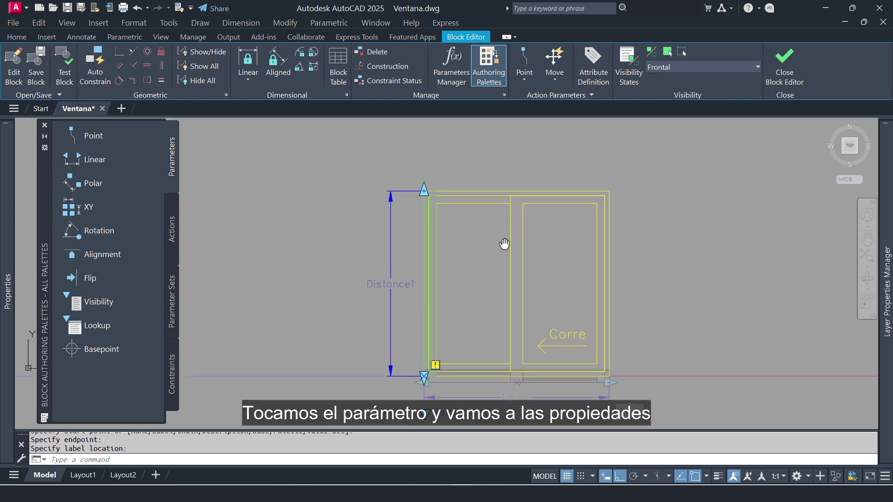
click(390, 280)
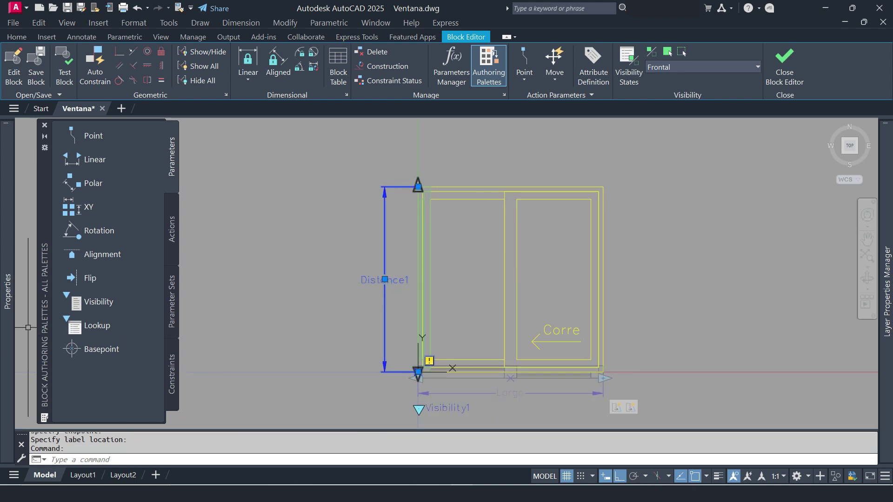
mouse_move(1, 321)
click(187, 317)
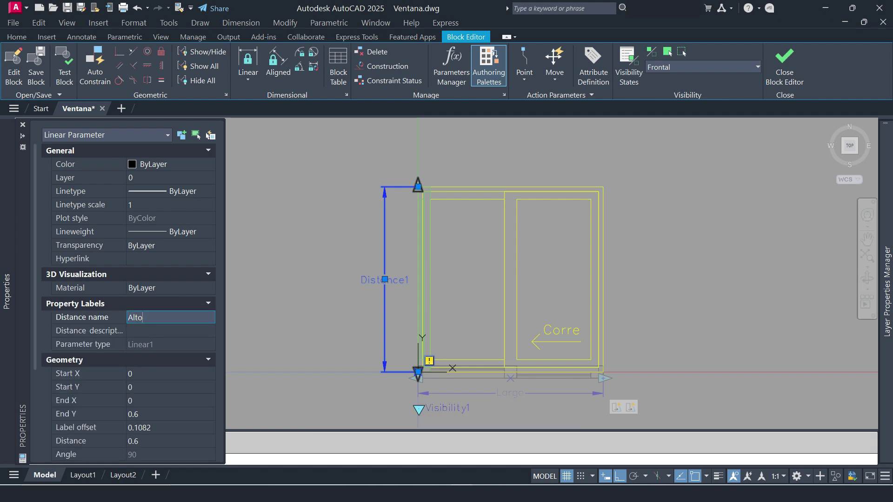
key(Tab)
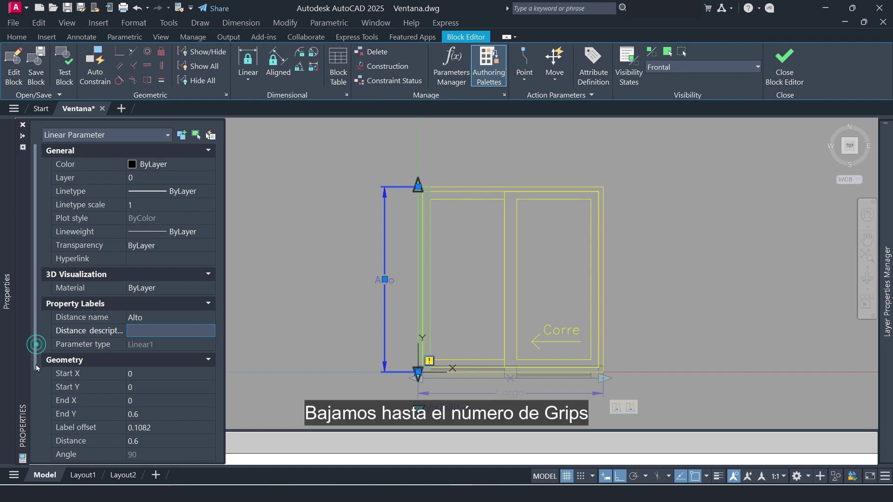
- Set the Alto parameter's number of grips to 1, keeping only the upper grip
drag(35, 364, 38, 466)
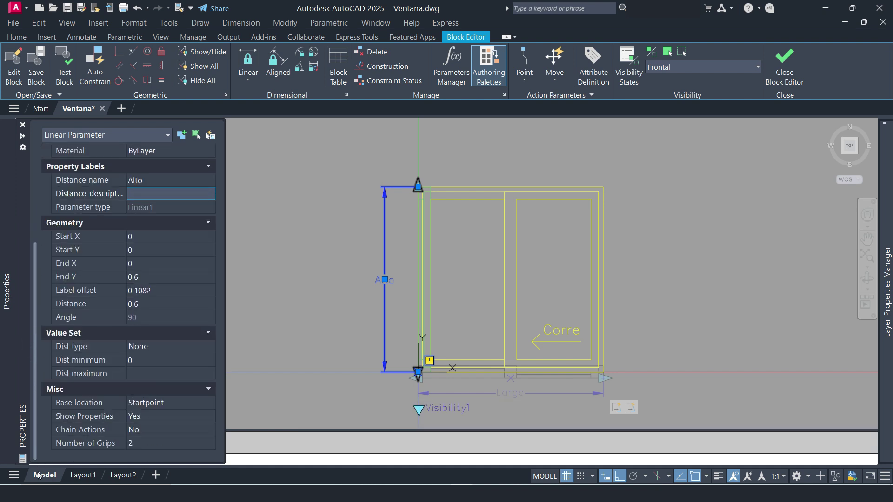
click(202, 443)
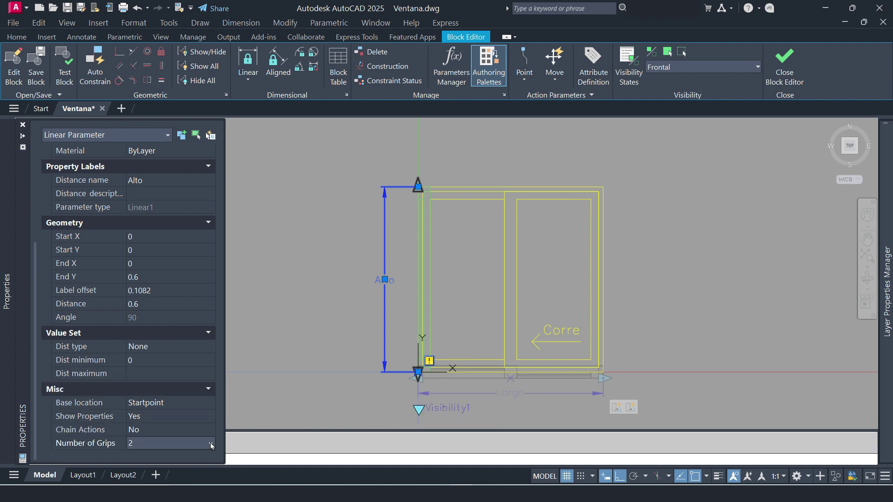
click(211, 445)
click(152, 468)
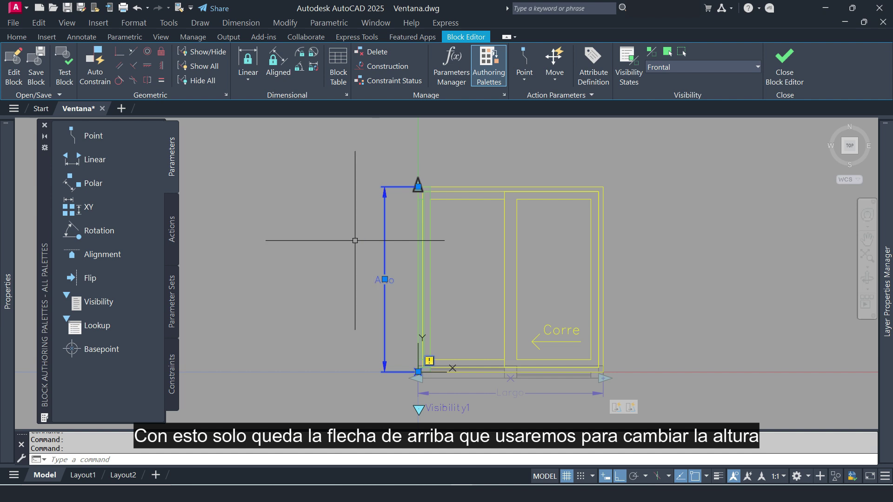
- Start a Stretch action on Alto, associated with its upper endpoint, and frame the upper part of the window
click(172, 238)
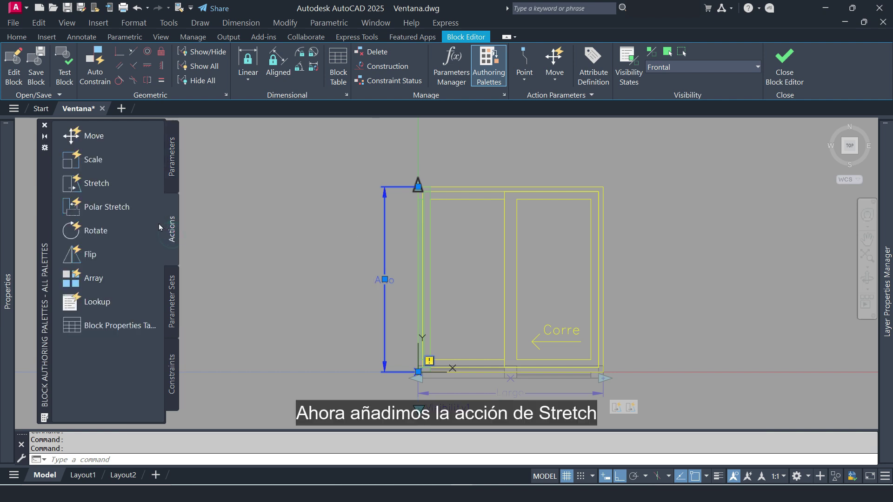
click(115, 184)
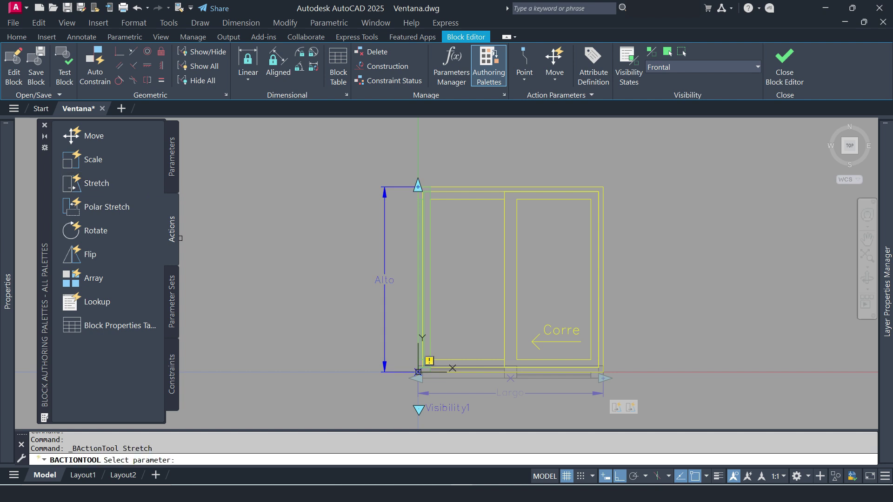
click(393, 186)
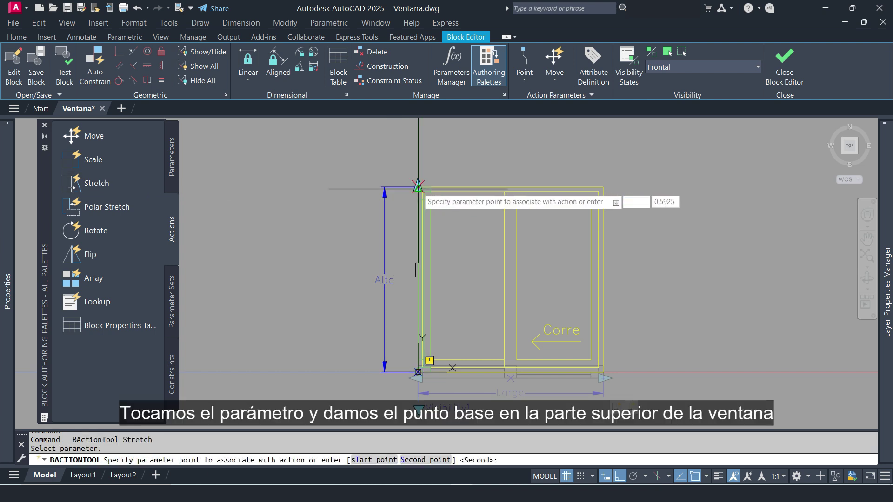
click(418, 186)
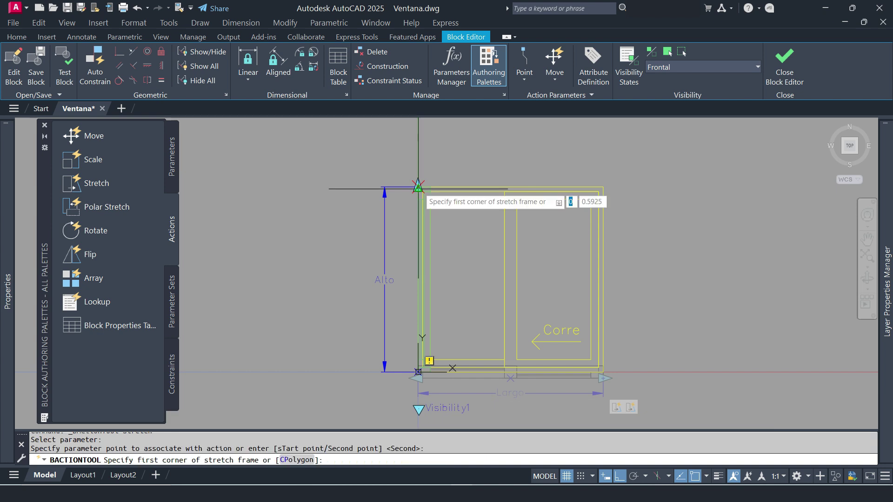
click(666, 145)
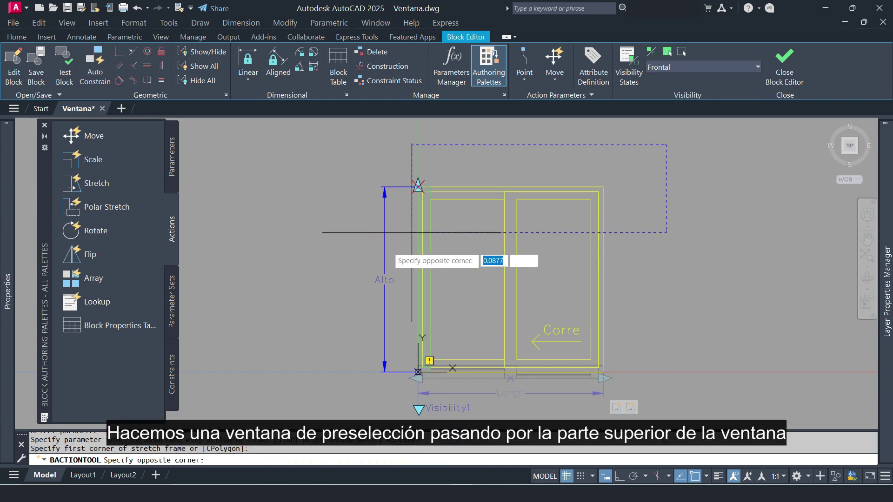
click(343, 296)
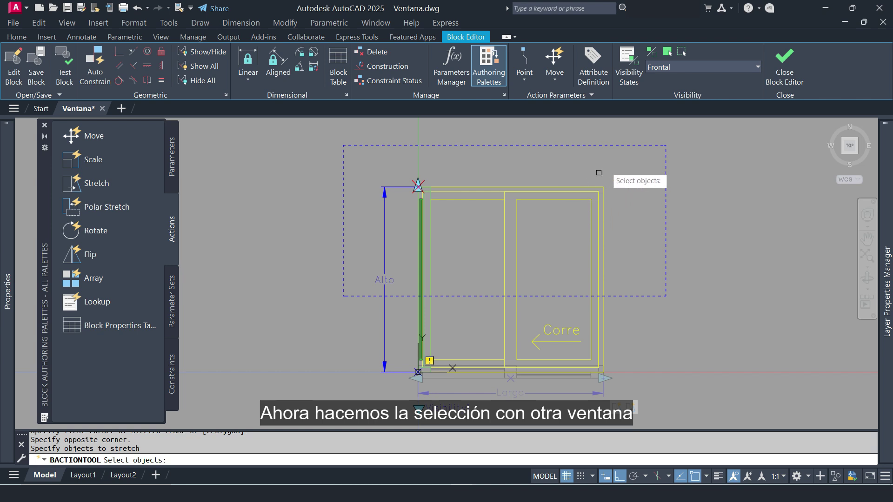
- Add the objects crossing the window's upper part inside the frame to Alto's Stretch action and complete it
click(623, 160)
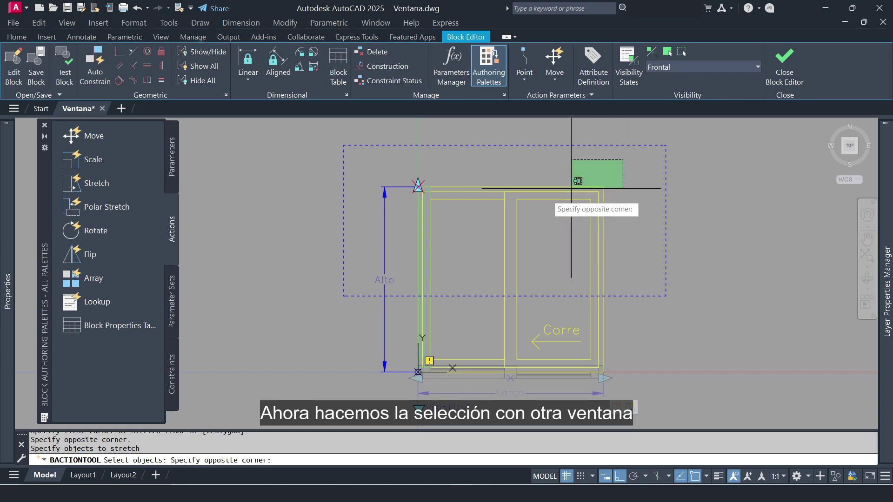
click(356, 258)
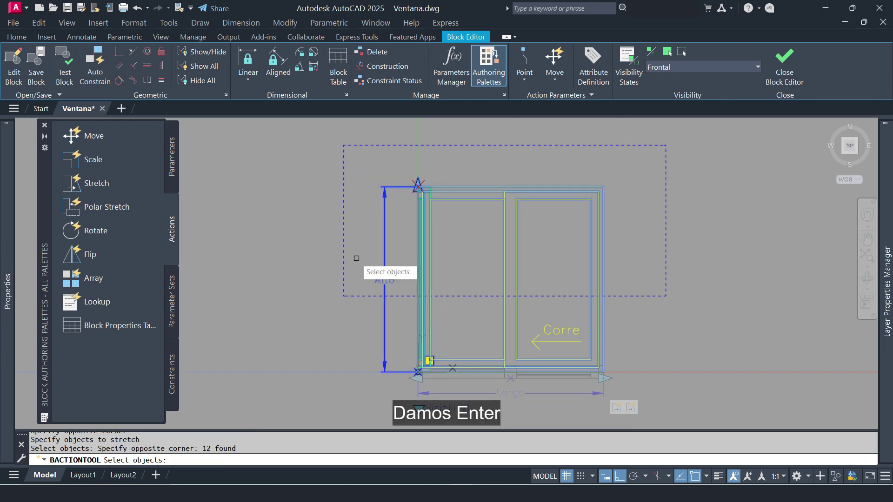
key(Return)
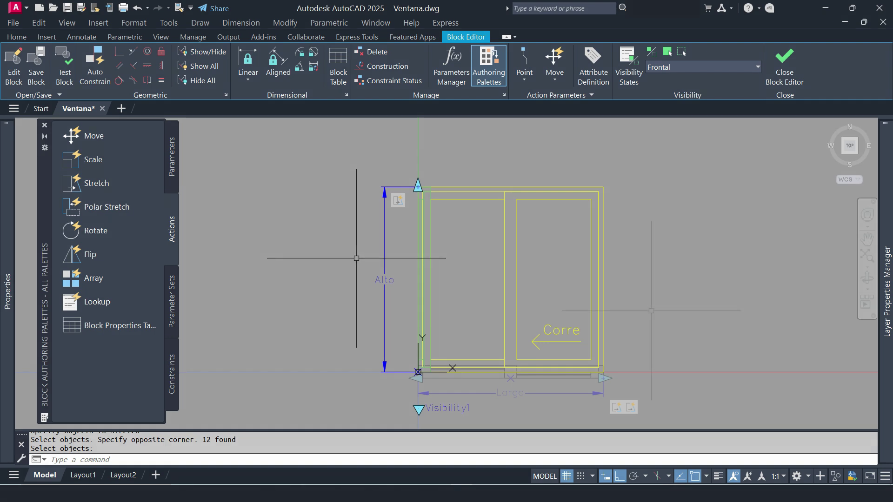
- Make Planta the current visibility state and add a Flip parameter with a vertical reflection line through the center of the window profile
click(734, 67)
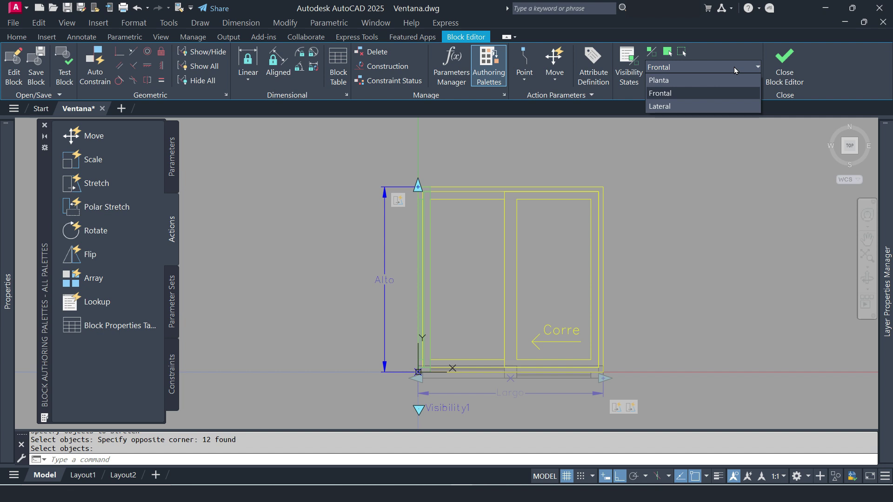
click(704, 78)
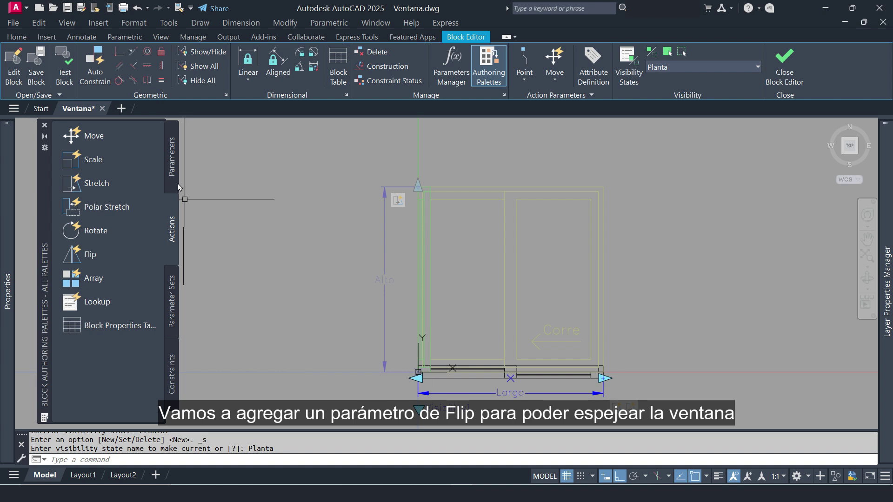
click(173, 166)
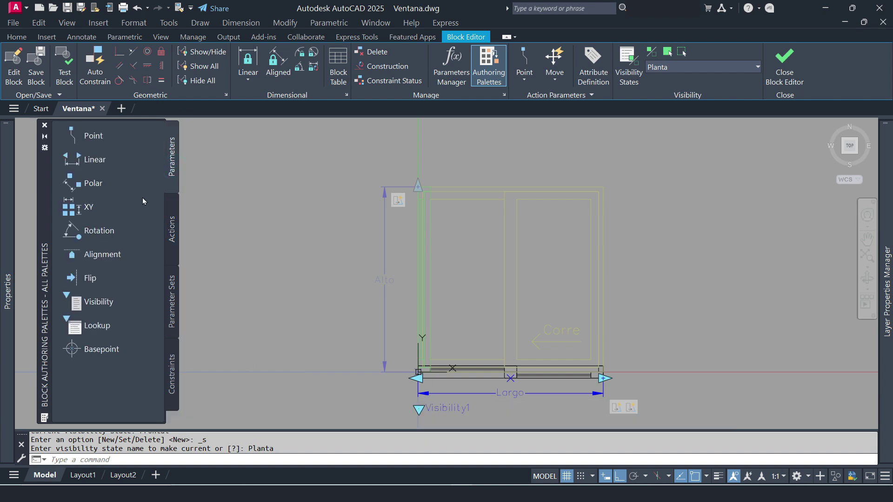
click(87, 279)
scroll(512, 390, up, 4)
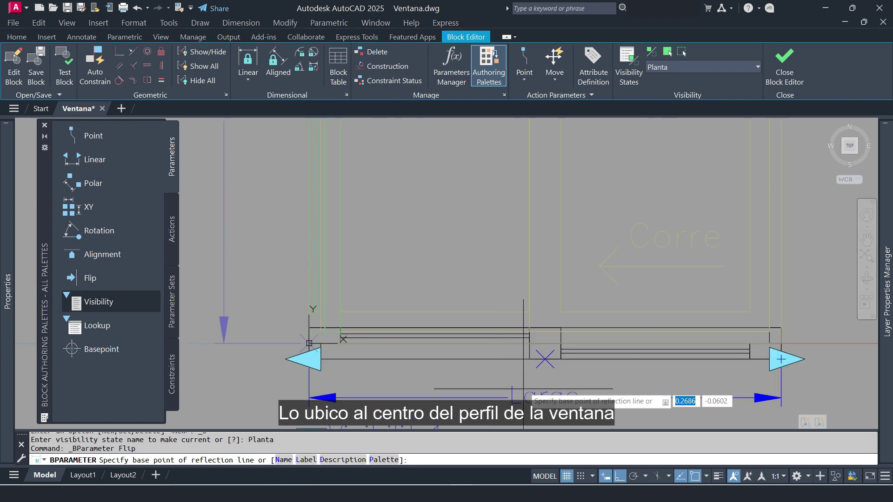
scroll(545, 359, up, 4)
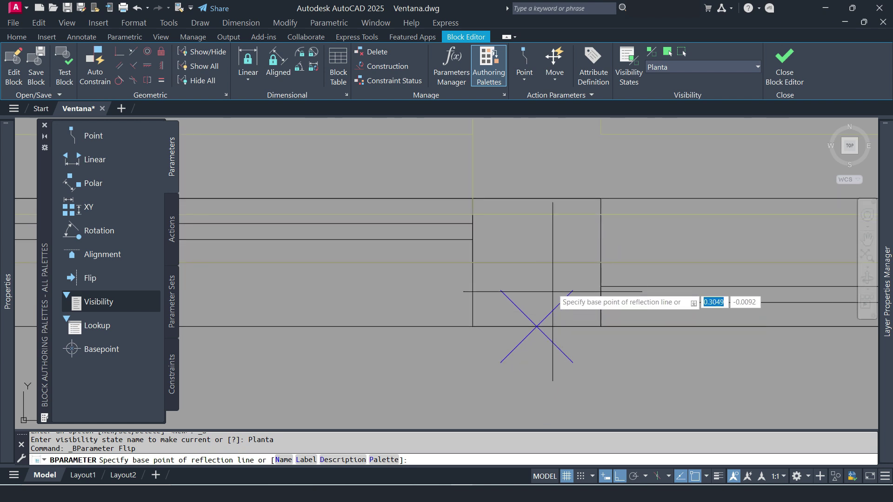
click(537, 262)
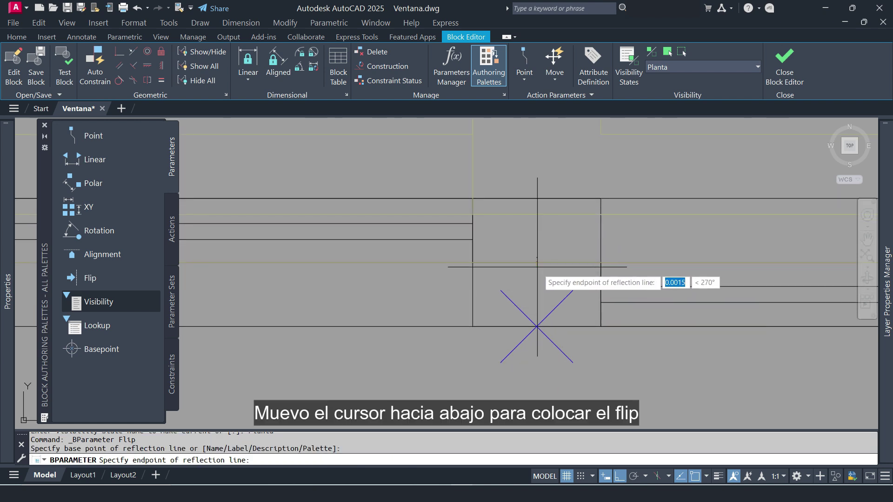
scroll(536, 279, down, 4)
click(546, 410)
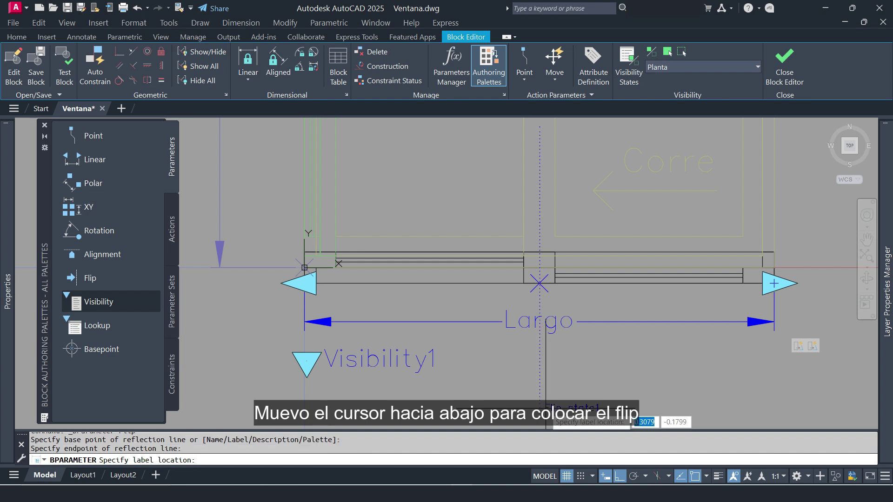
click(559, 412)
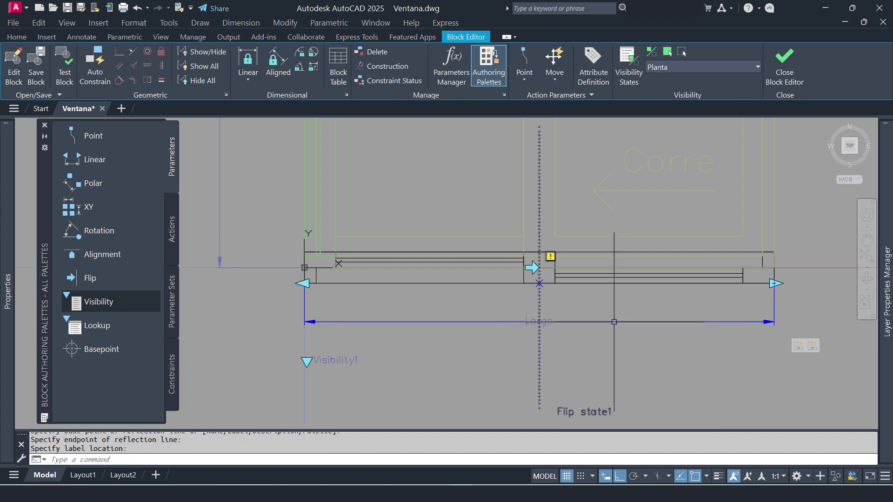
- Add a Flip action to the Flip state1 parameter, with all the window's geometry and parameters in its selection set
scroll(588, 378, down, 2)
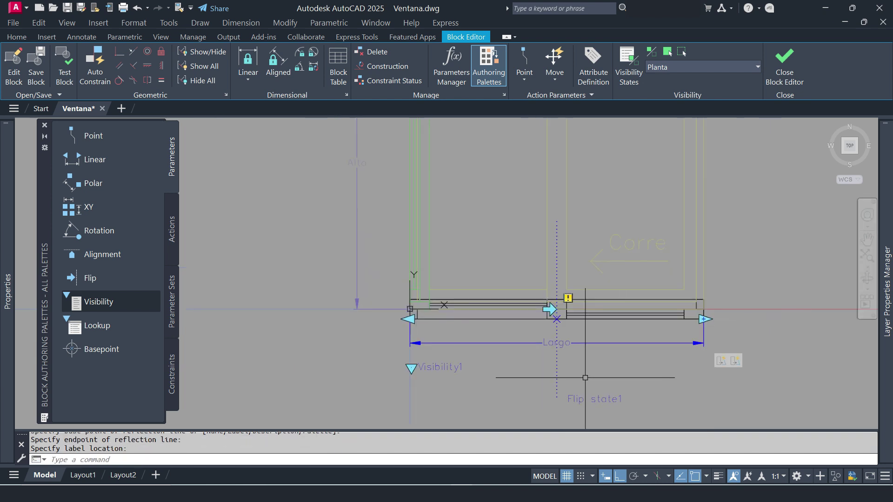
scroll(587, 369, down, 3)
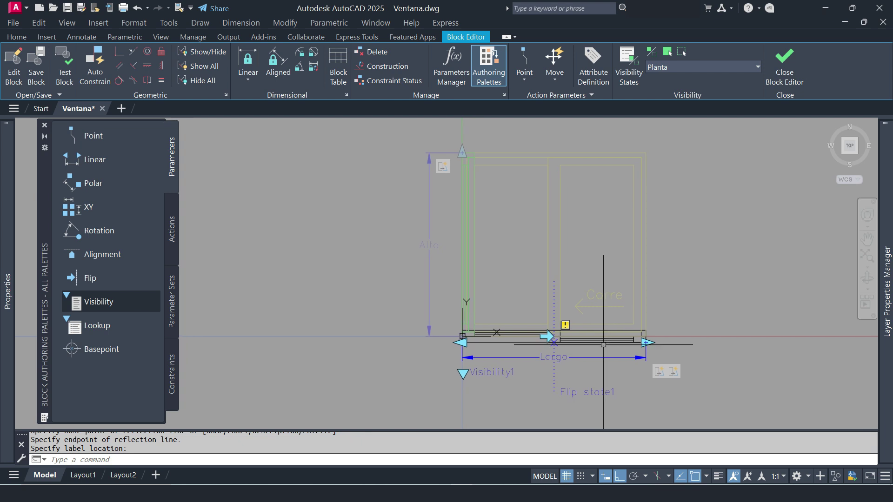
click(171, 230)
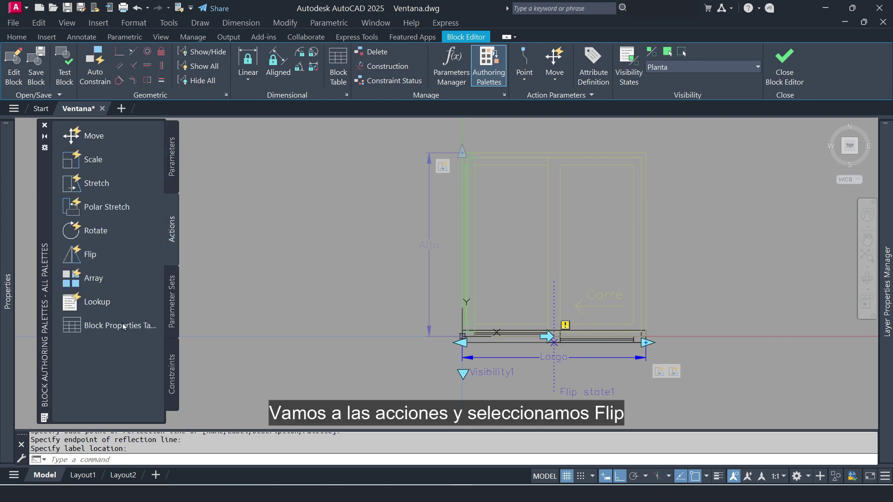
click(92, 255)
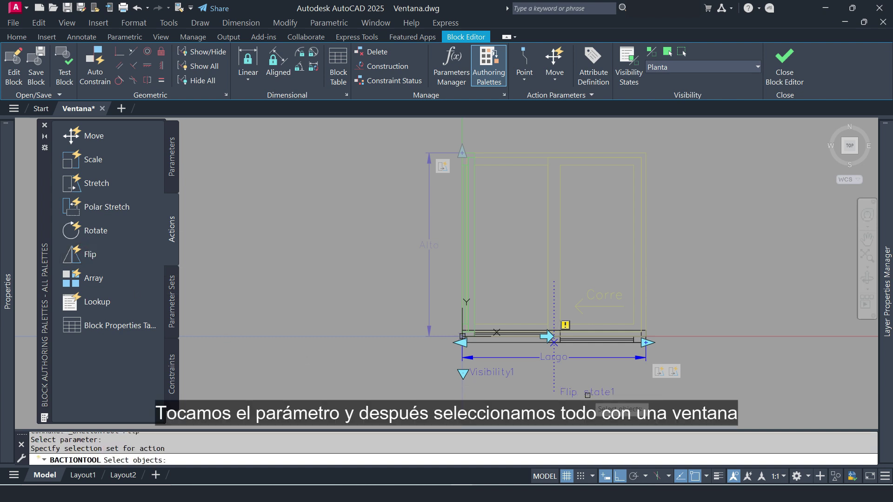
scroll(588, 395, down, 2)
click(692, 226)
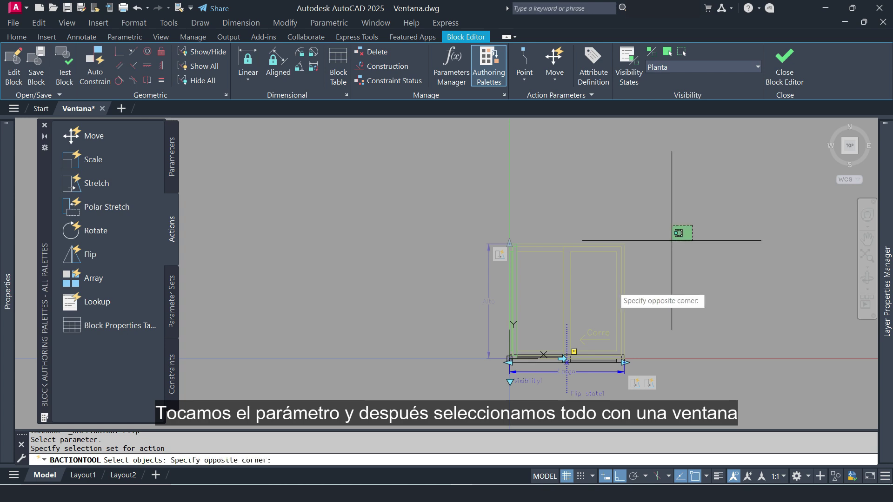
click(443, 417)
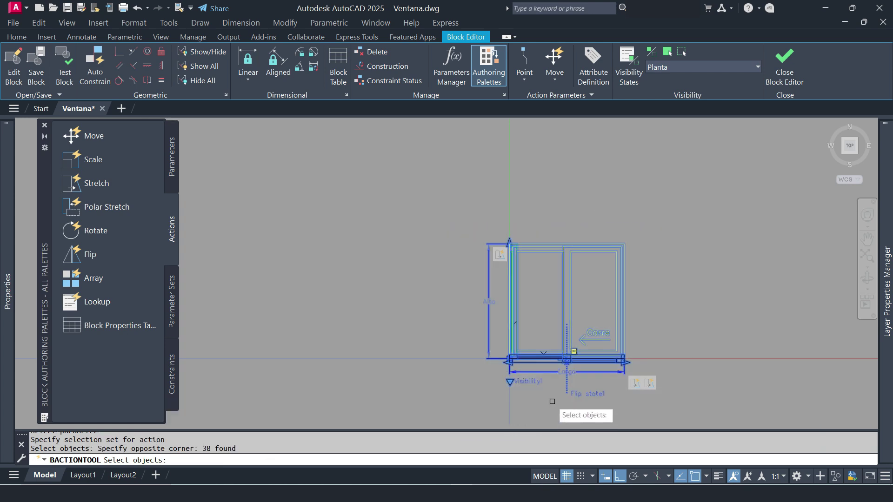
key(Return)
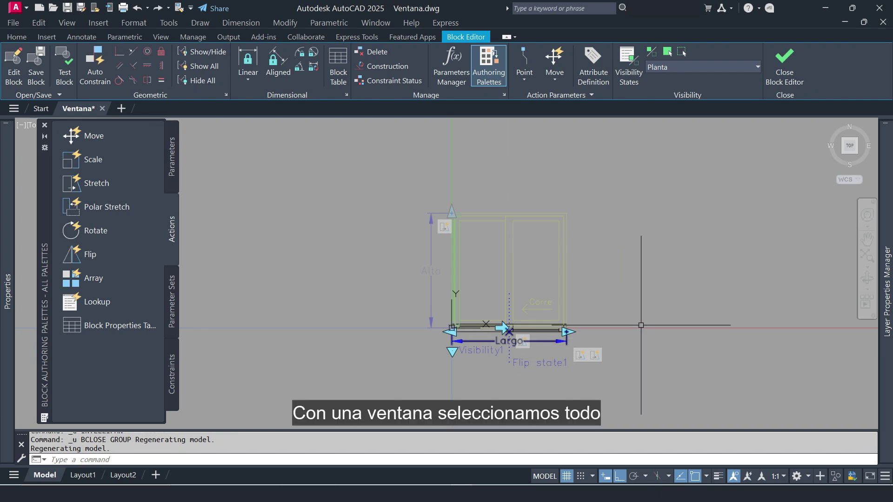
- Select everything in the window block and set its color to ByLayer
click(374, 388)
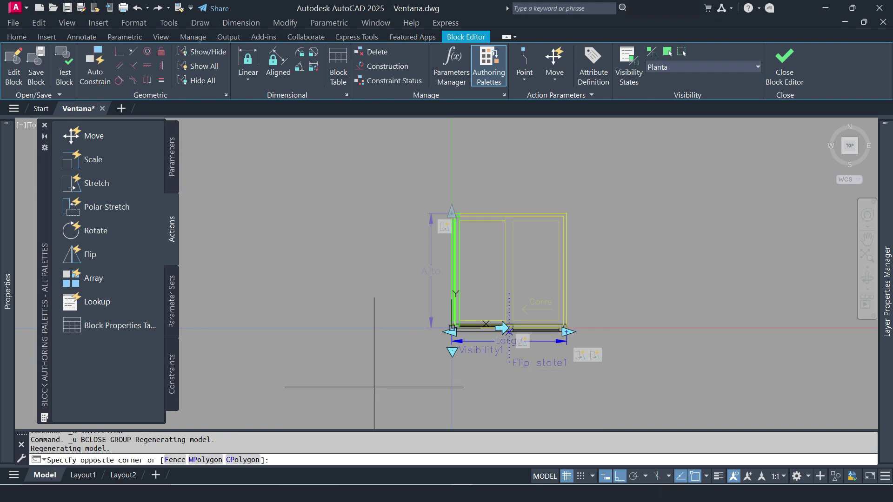
click(622, 165)
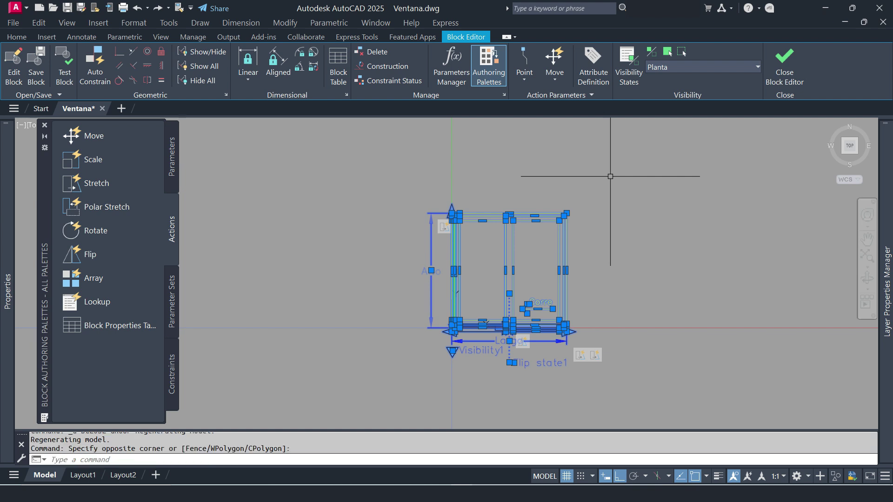
click(17, 37)
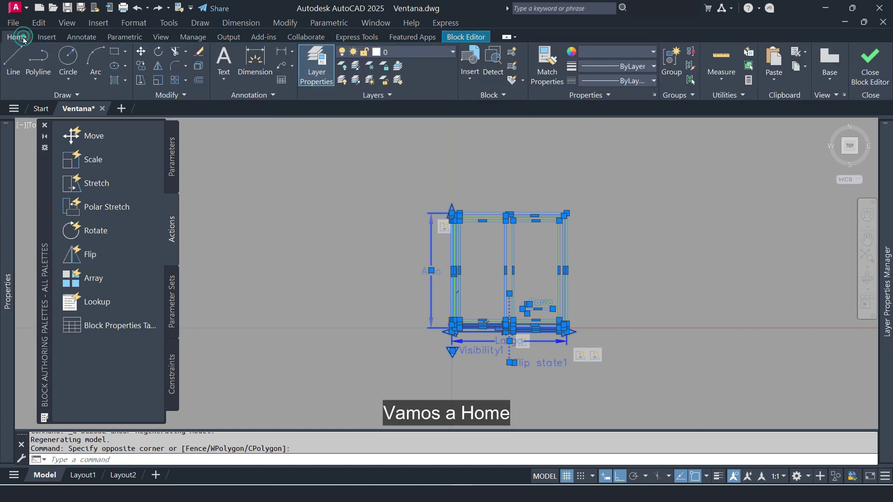
click(630, 57)
click(605, 66)
key(ctrl+a)
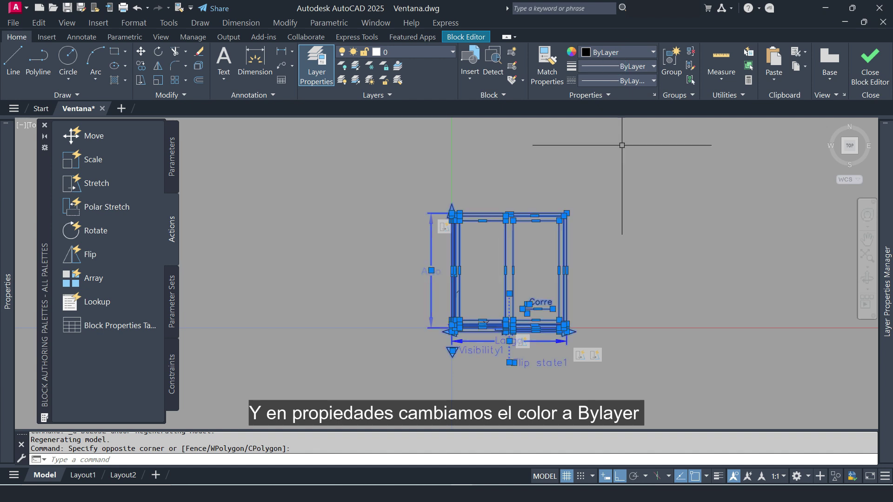
key(Escape)
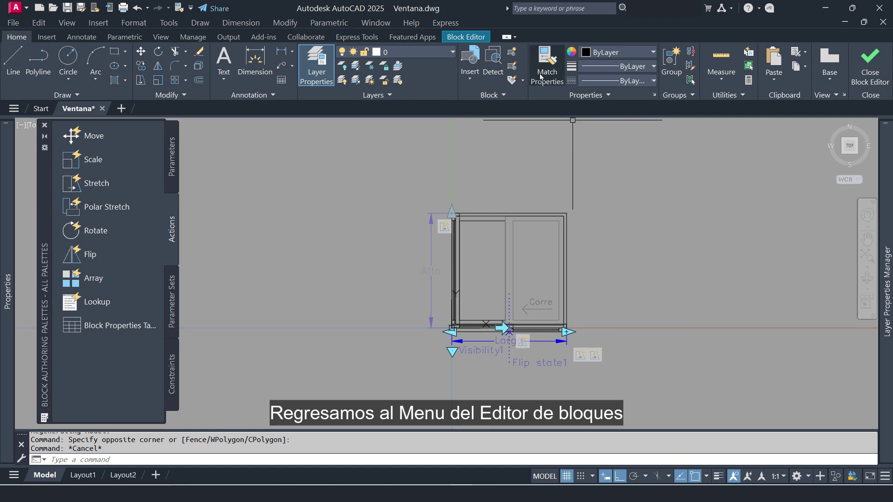
- Hide the objects that are invisible in the Planta state and close the block editor, saving the changes
click(472, 40)
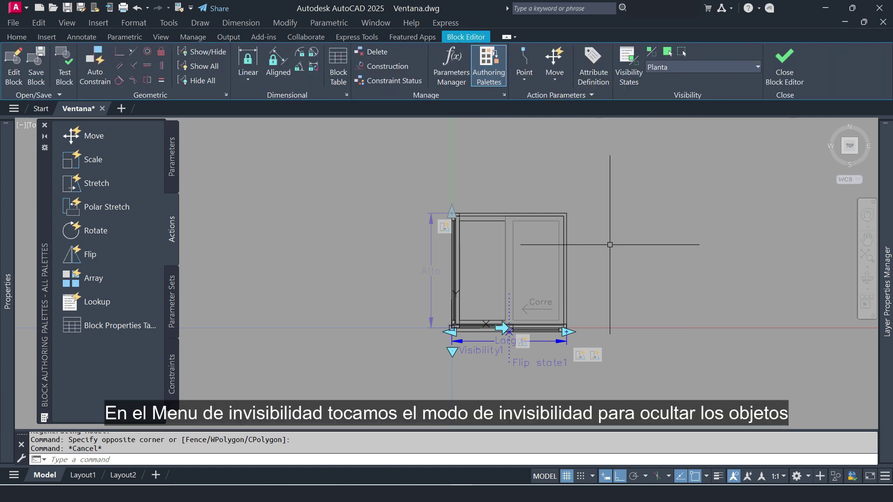
click(652, 53)
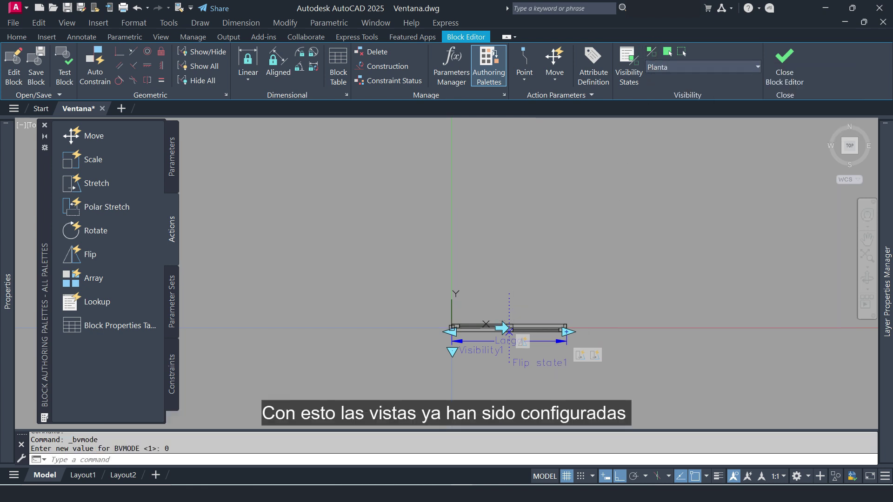
middle_drag(545, 347, 546, 322)
scroll(544, 319, up, 2)
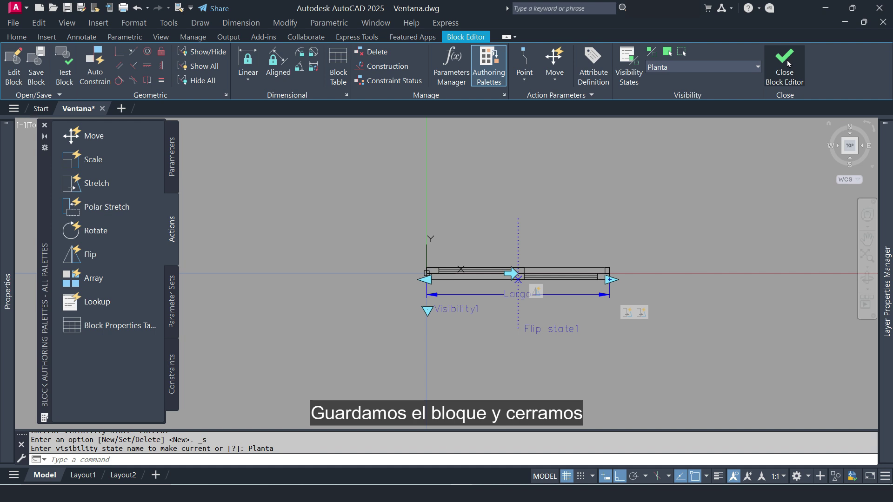
click(787, 64)
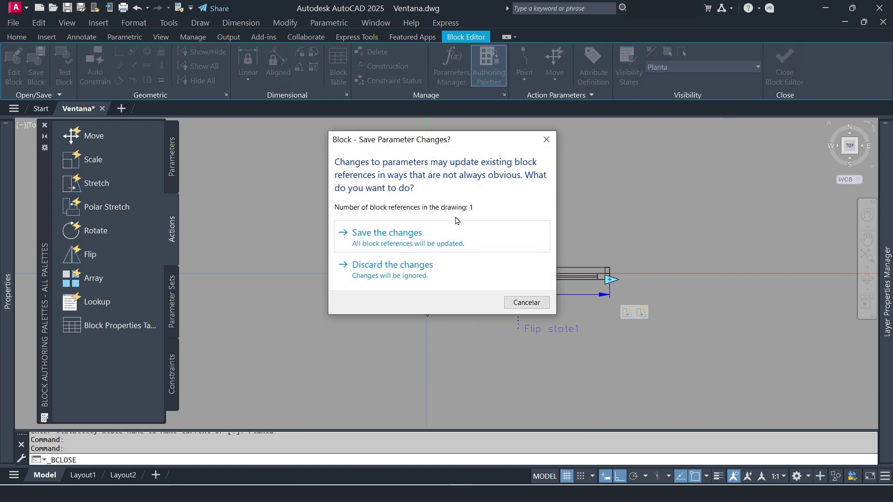
click(419, 233)
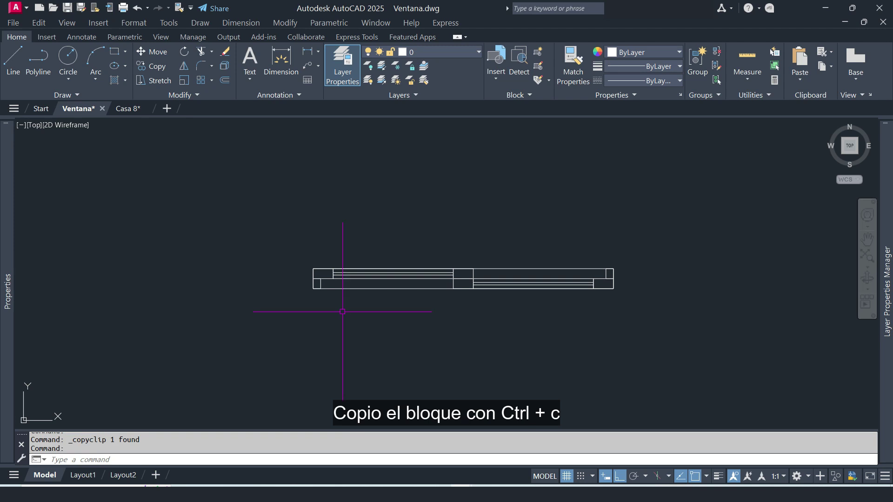
- Copy the finished window block into the Casa 8 drawing, pasting it in the empty area beside the floor plan
click(421, 283)
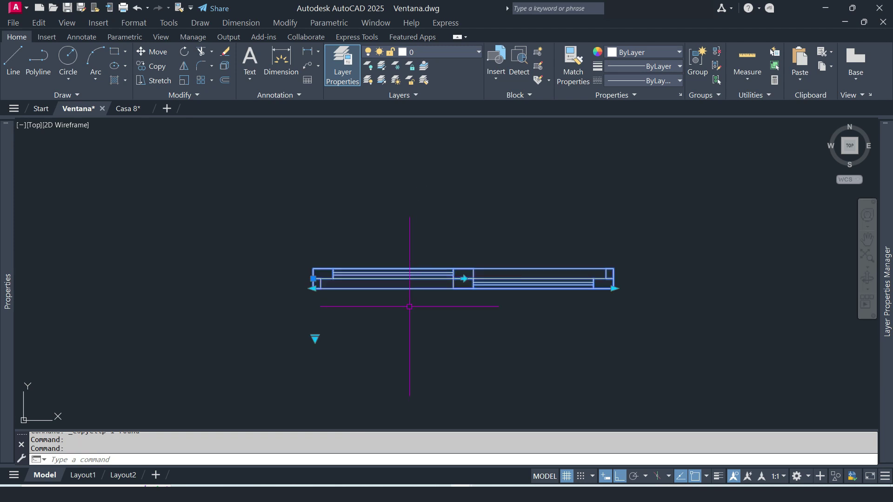
click(129, 108)
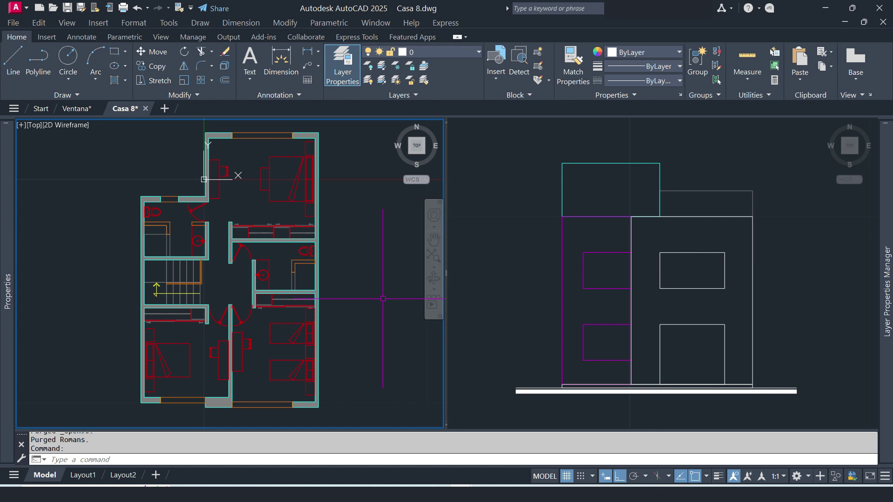
click(38, 22)
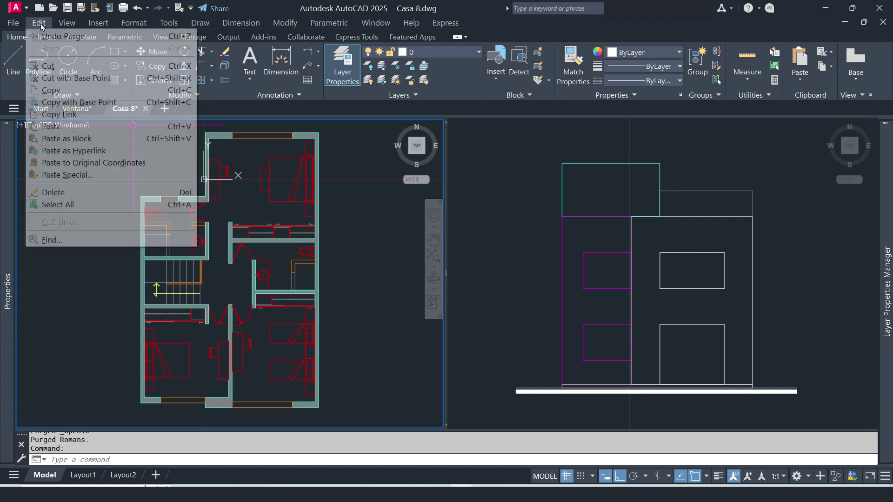
click(58, 126)
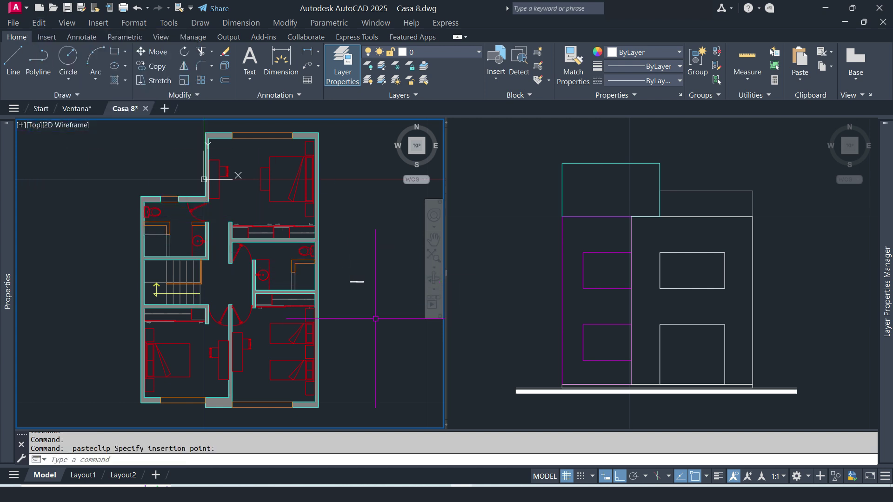
- Assign the pasted window block to the A-Canceleria layer
scroll(356, 292, up, 8)
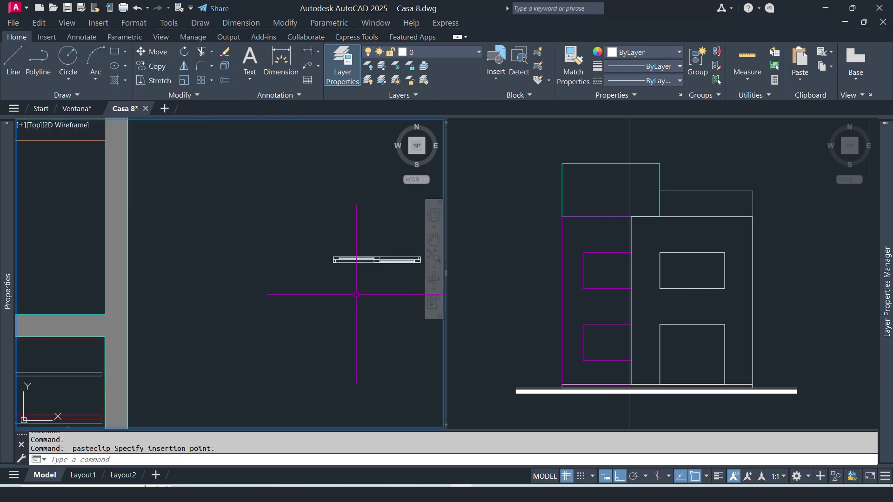
scroll(339, 255, up, 5)
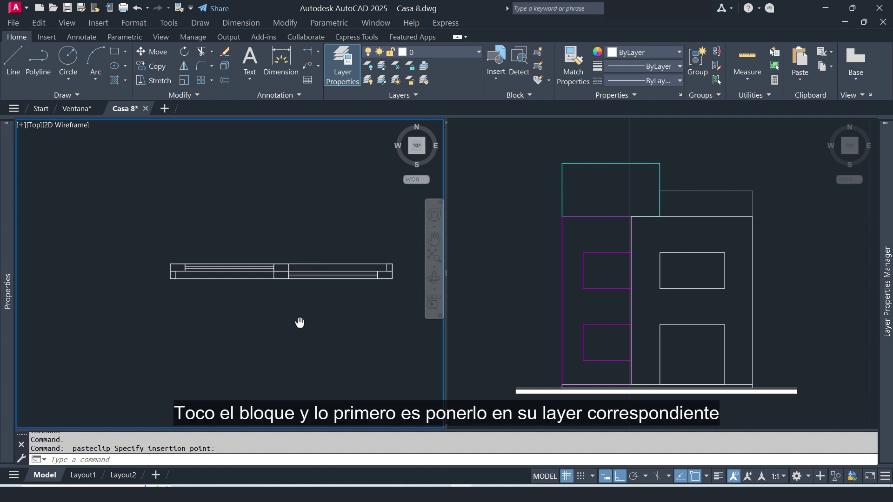
click(324, 270)
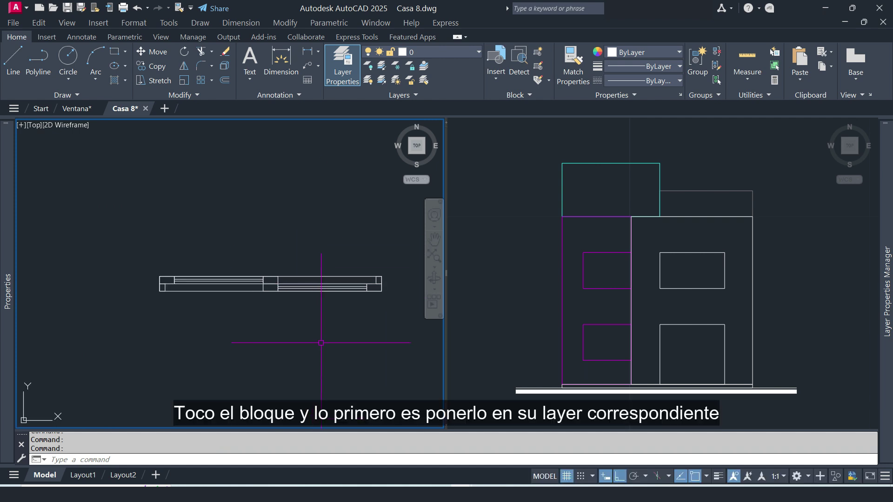
click(321, 343)
click(247, 263)
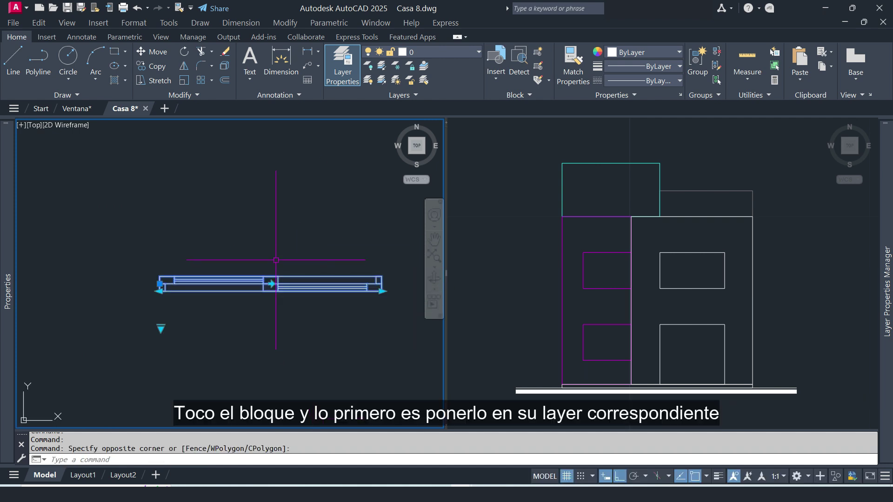
click(469, 55)
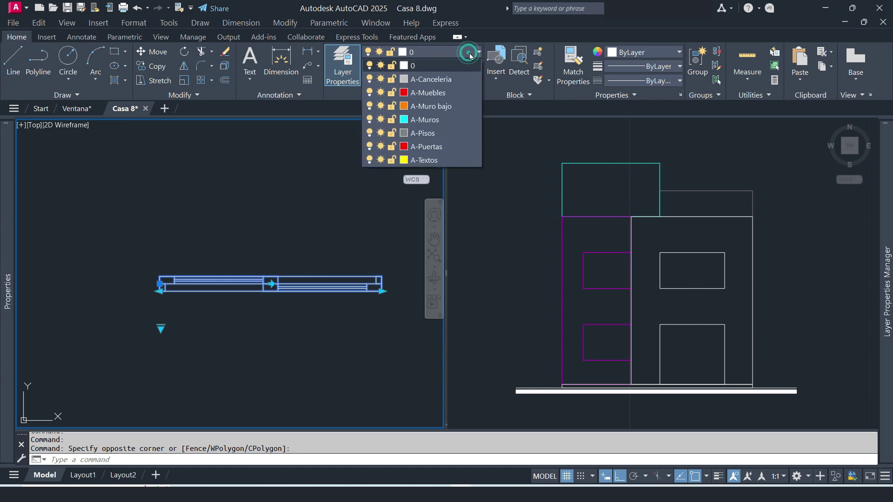
click(452, 80)
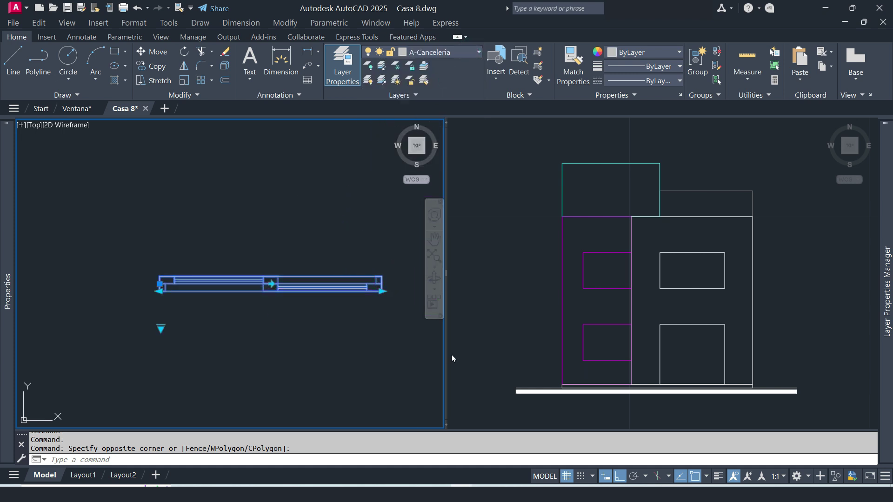
key(Escape)
- Change the color of the A-Canceleria layer to red
mouse_move(888, 263)
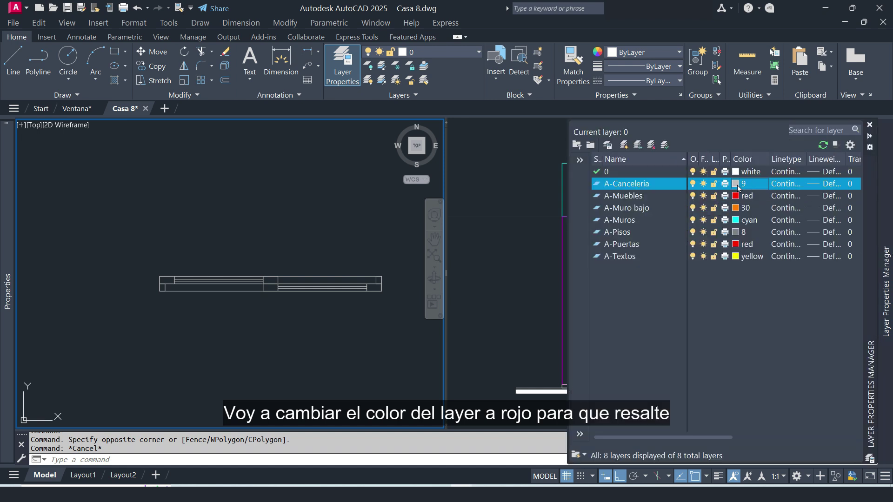
click(736, 184)
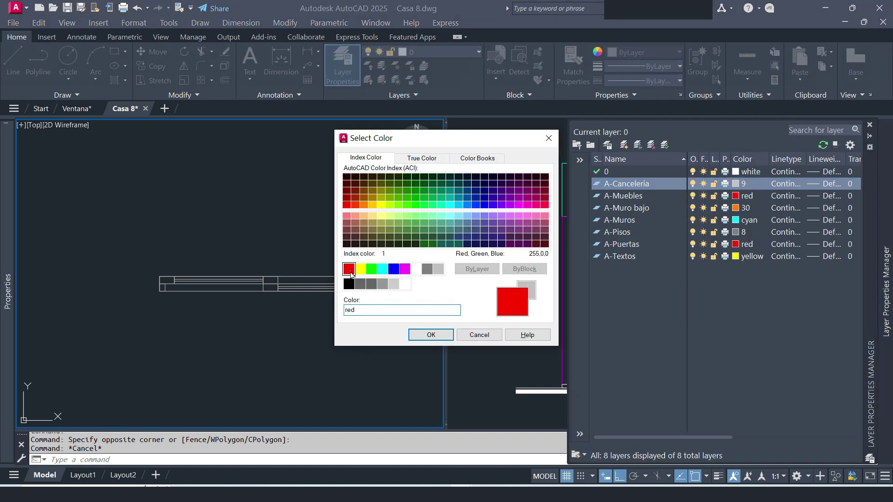
click(430, 335)
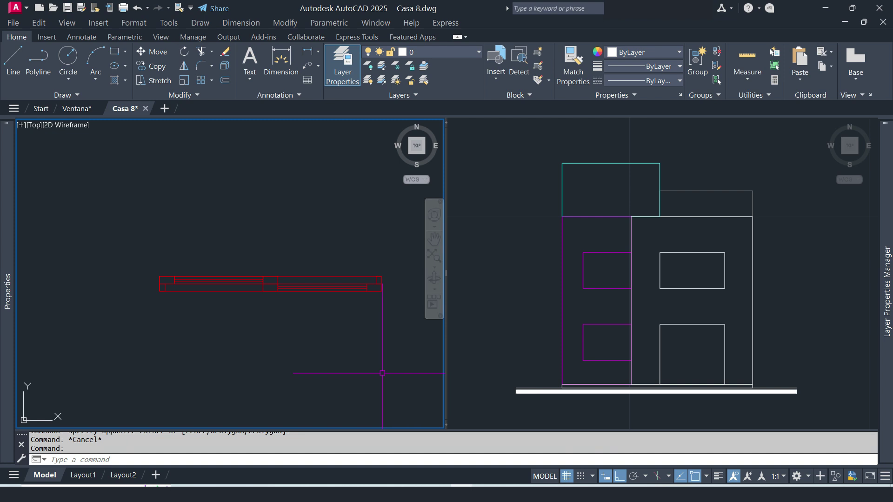
- Move the window block by its left-side midpoint to the left jamb of the upper bathroom's window opening
middle_drag(367, 317, 331, 330)
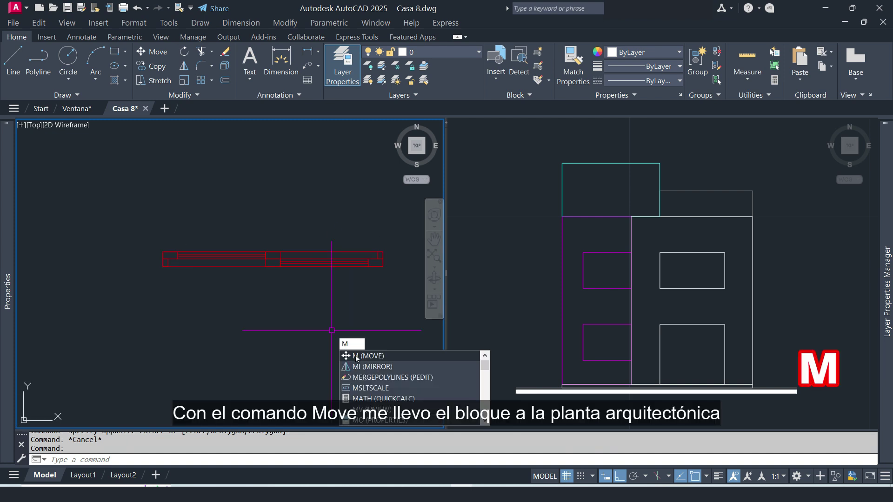
key(Return)
click(346, 233)
click(294, 287)
key(Return)
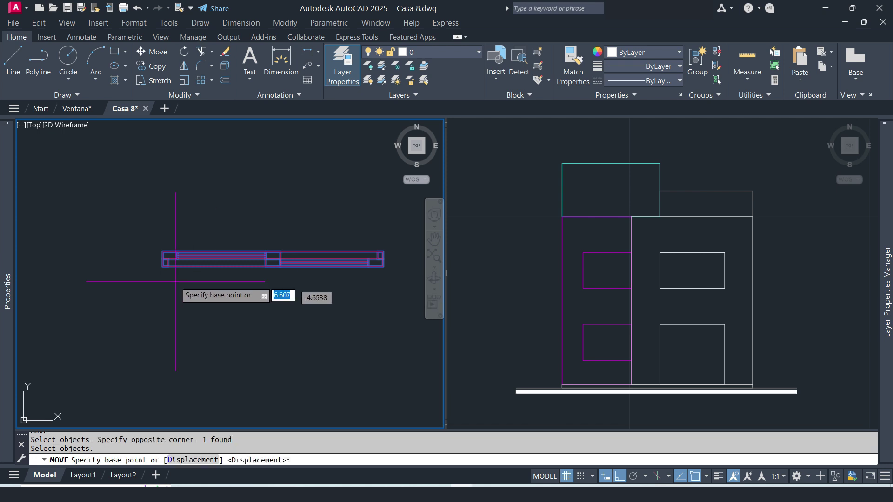
scroll(144, 264, up, 2)
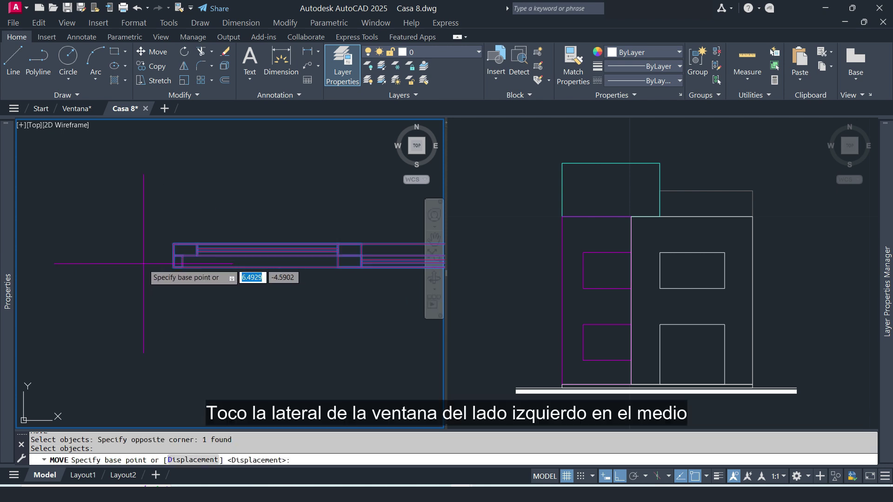
click(173, 255)
scroll(279, 298, down, 4)
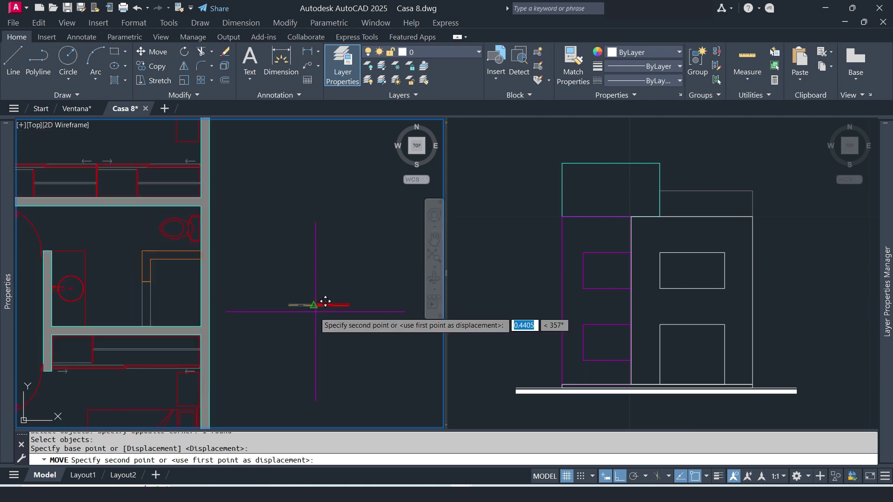
scroll(279, 274, up, 8)
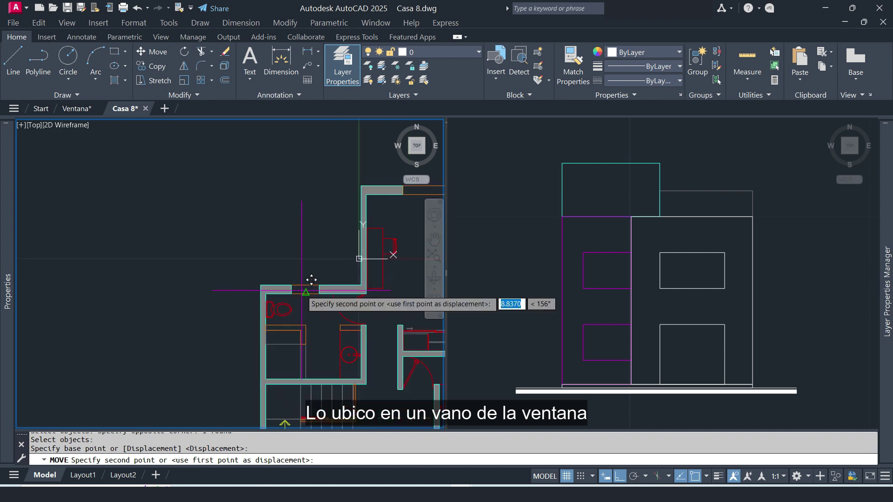
scroll(279, 279, up, 2)
click(253, 279)
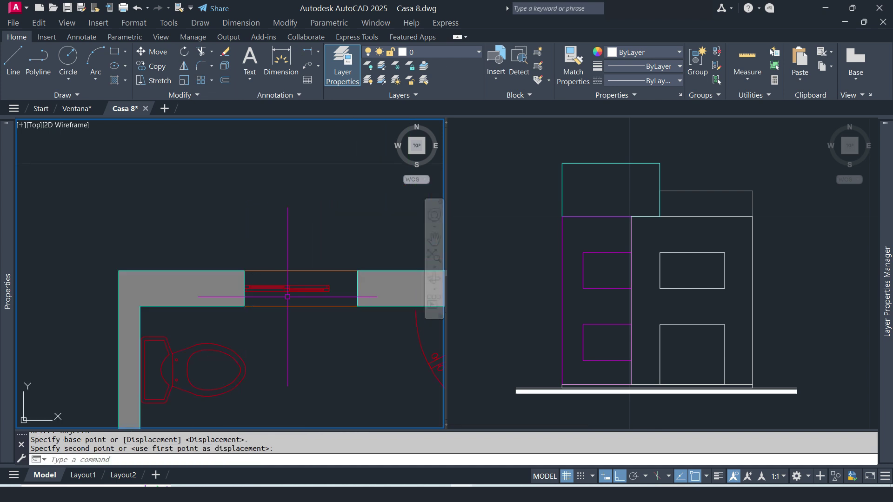
- Center the bathroom window in its opening by moving it to the midpoint between the two jambs using m2p
scroll(315, 297, up, 3)
middle_drag(315, 296, 263, 296)
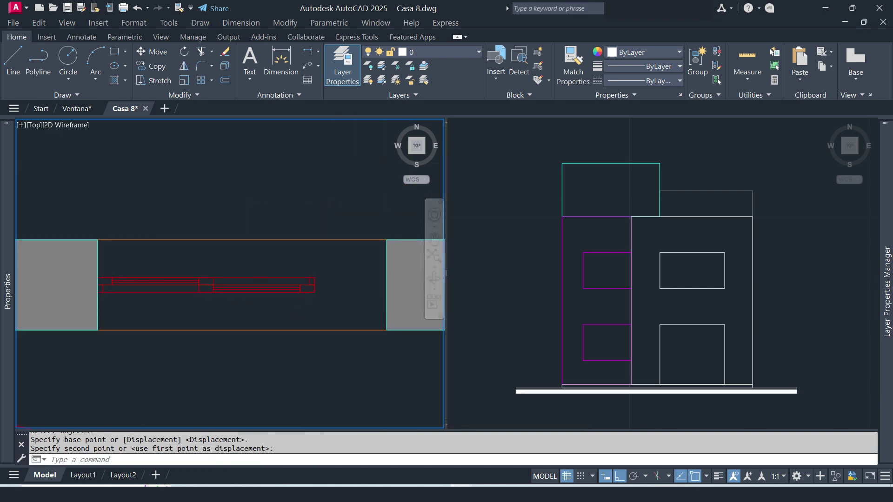
text(m)
key(Return)
click(262, 297)
click(226, 264)
key(Return)
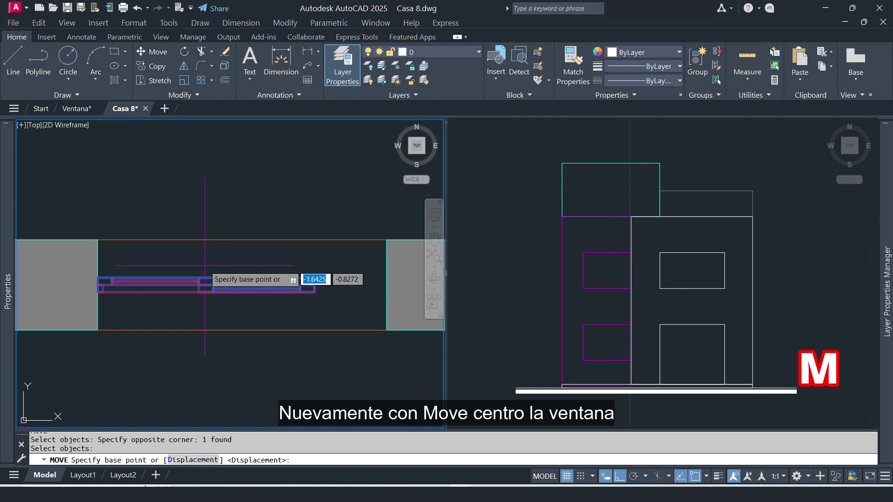
click(207, 275)
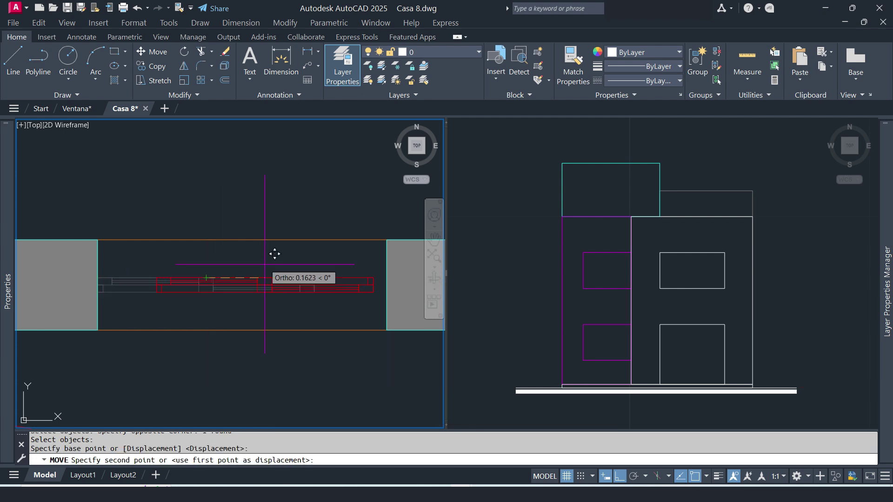
text(m2p)
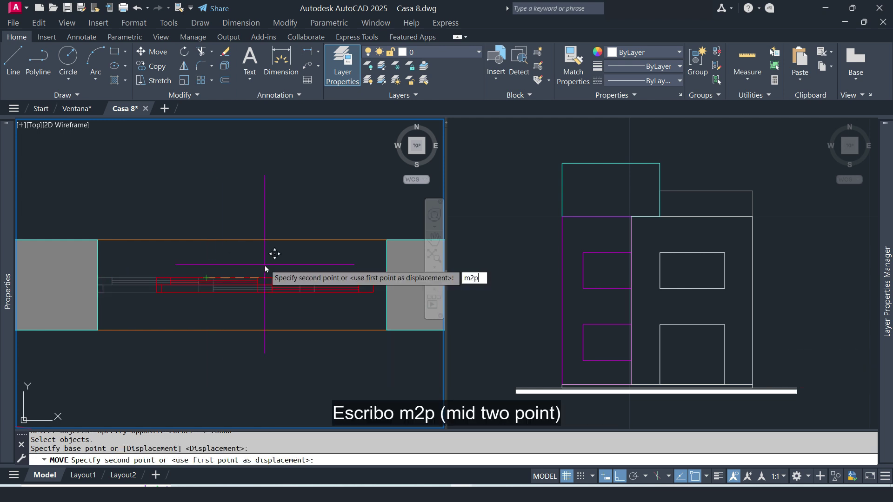
key(Return)
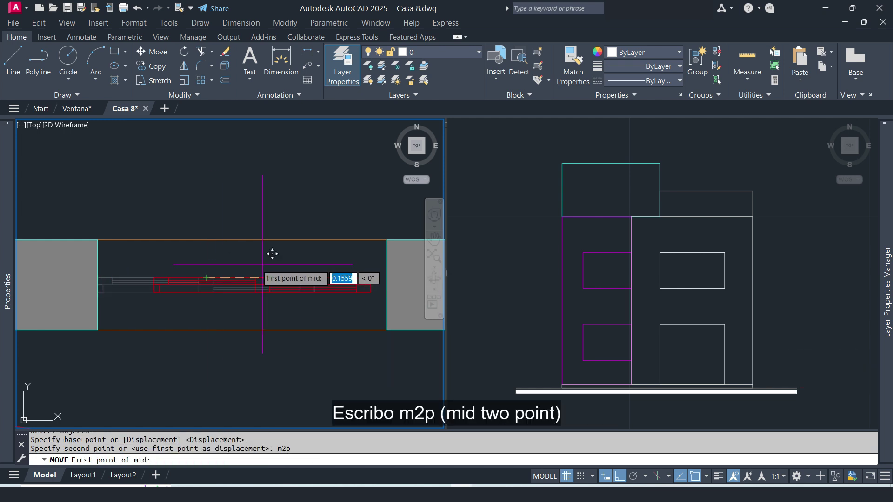
click(109, 255)
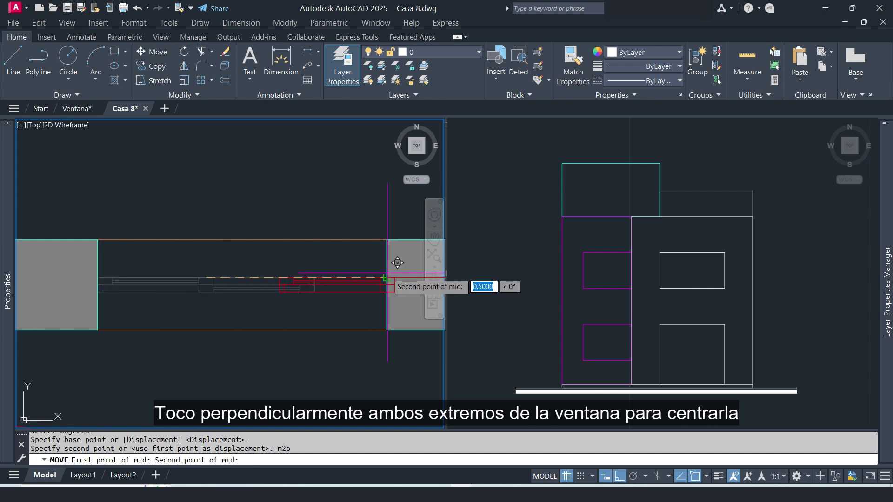
click(388, 275)
- Stretch the bathroom window to both jambs of its opening, and flip it and back to its original orientation
click(246, 299)
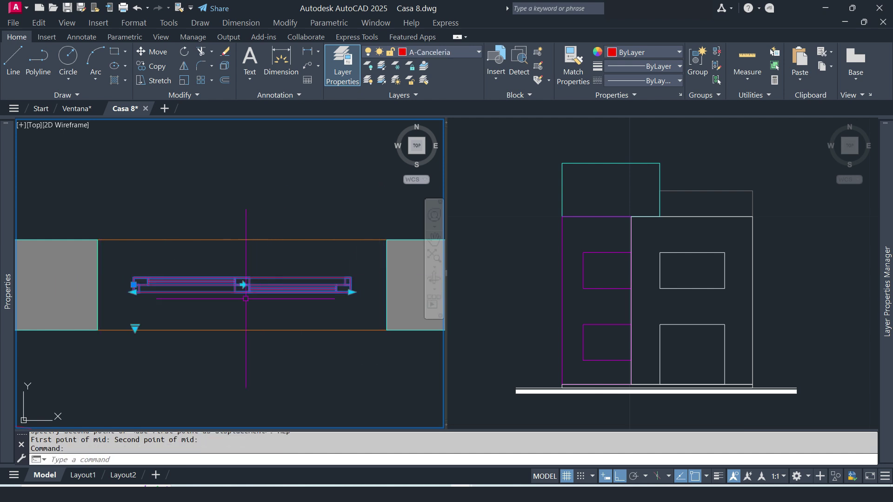
click(132, 292)
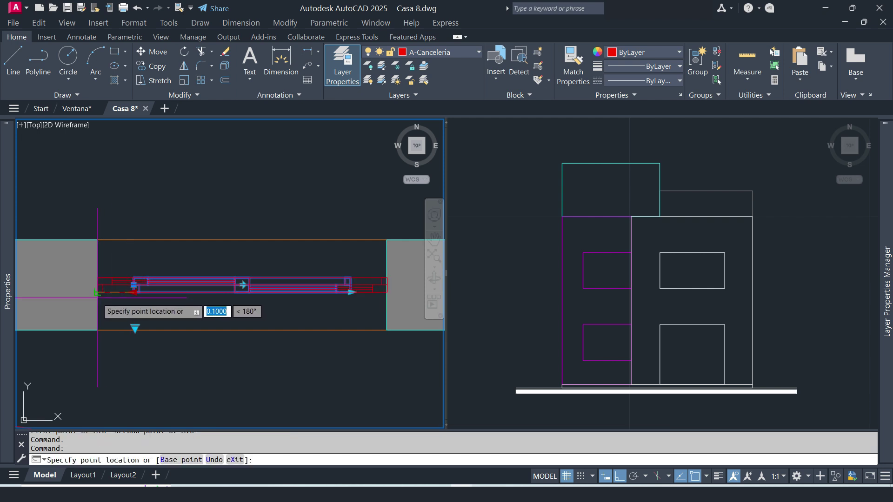
click(97, 293)
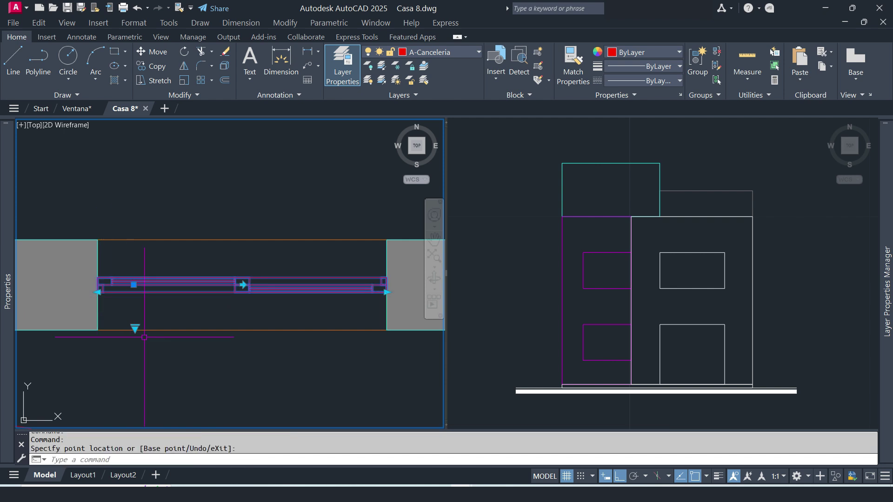
click(242, 285)
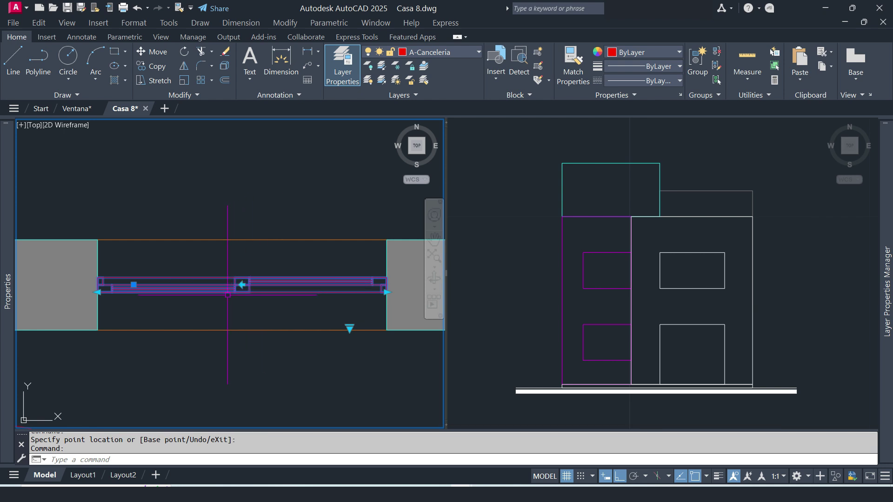
click(242, 285)
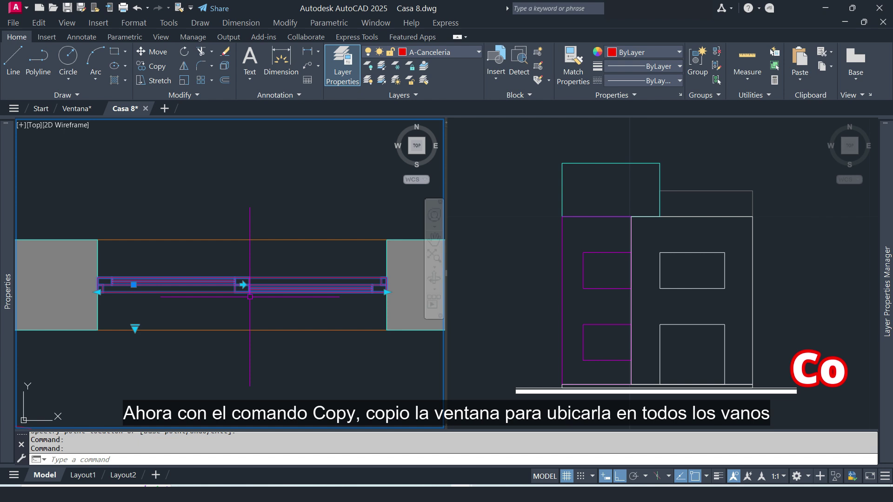
- Copy the bathroom window to the wide opening in the upper bedroom's outer wall, aligned on the wall's outer edge midpoint
text(o)
key(Return)
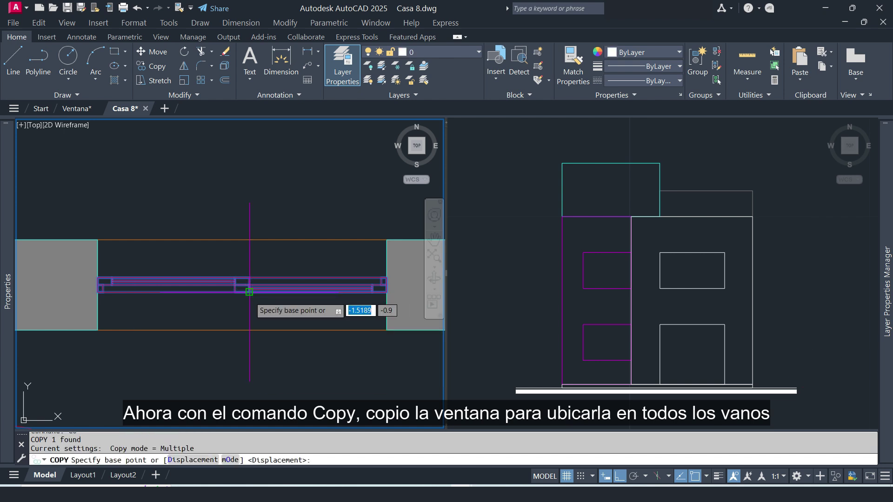
click(243, 239)
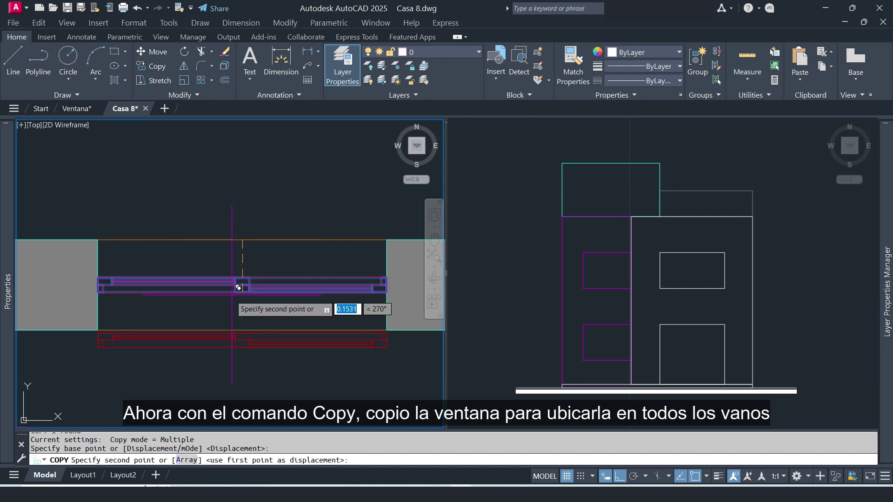
scroll(239, 288, down, 6)
middle_drag(324, 277, 243, 343)
scroll(234, 295, down, 2)
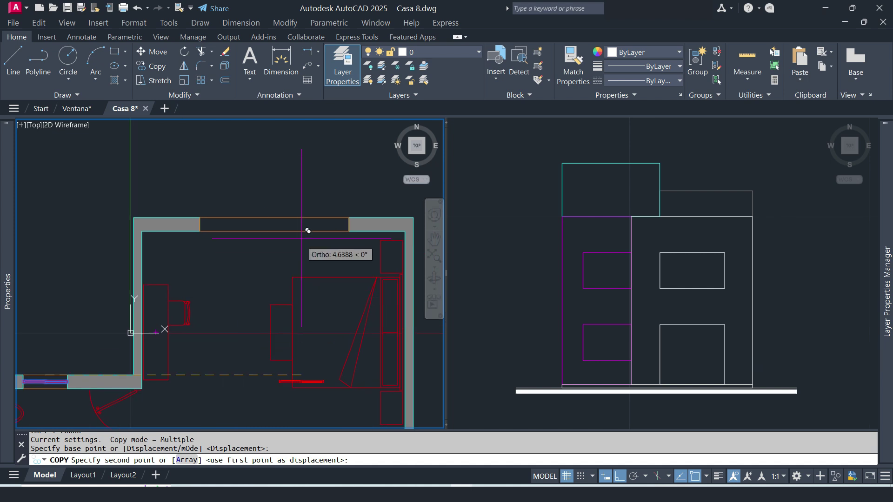
click(275, 218)
- Place further copies of the window in the openings of the two lower bedrooms and end the copy
scroll(307, 226, down, 5)
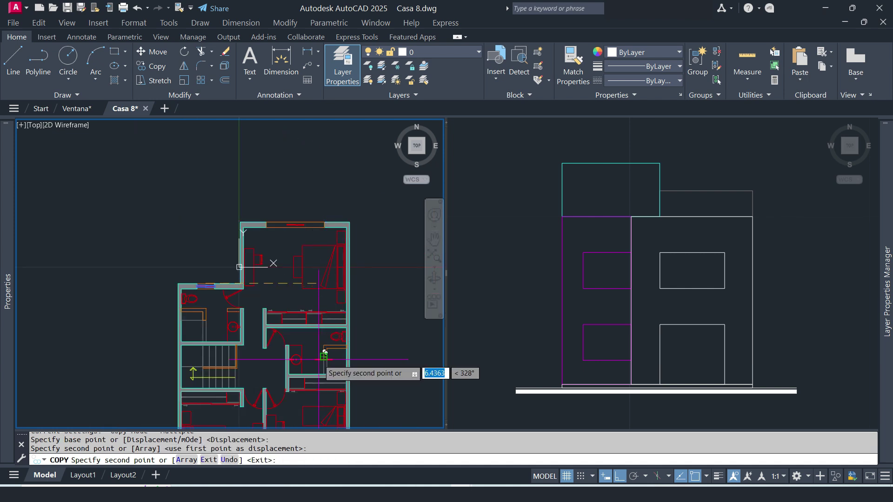
middle_drag(319, 366, 322, 250)
scroll(304, 356, up, 6)
middle_drag(296, 386, 294, 313)
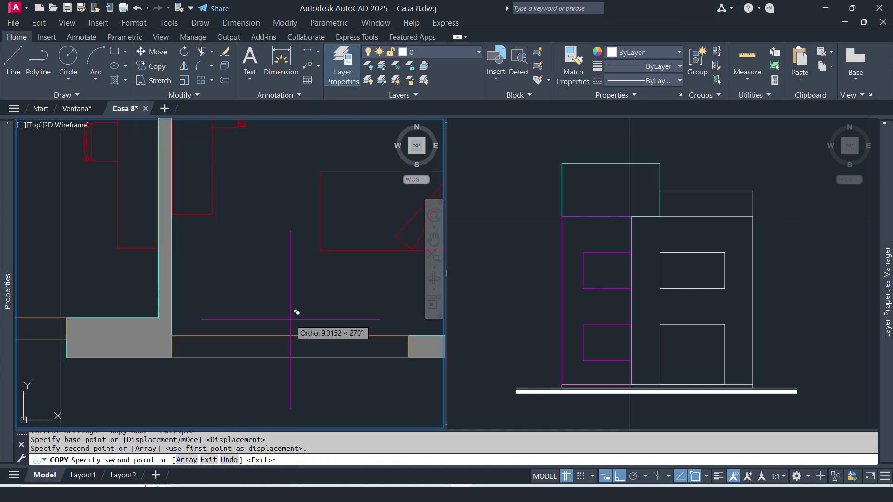
scroll(325, 286, down, 2)
click(158, 305)
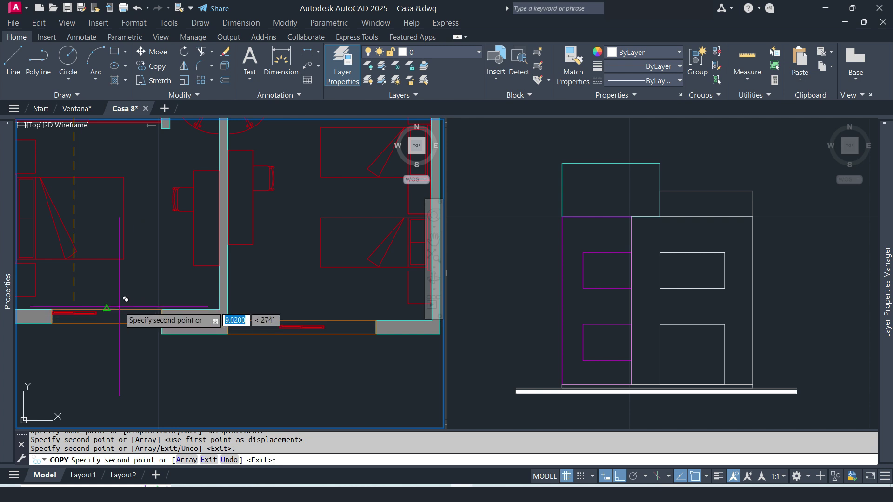
key(Return)
- Stretch the lower-left bedroom's window to the full width of its opening
middle_drag(153, 321, 296, 324)
scroll(177, 324, up, 6)
scroll(178, 320, down, 2)
click(296, 306)
click(295, 308)
click(378, 308)
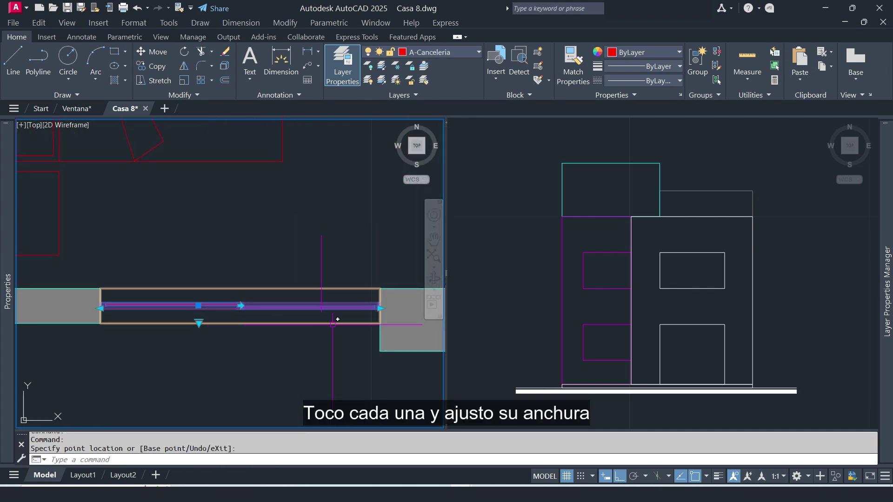
- Stretch the lower-right bedroom's window to the full width of its opening and flip it
middle_drag(378, 308, 265, 302)
middle_drag(481, 300, 219, 306)
click(280, 311)
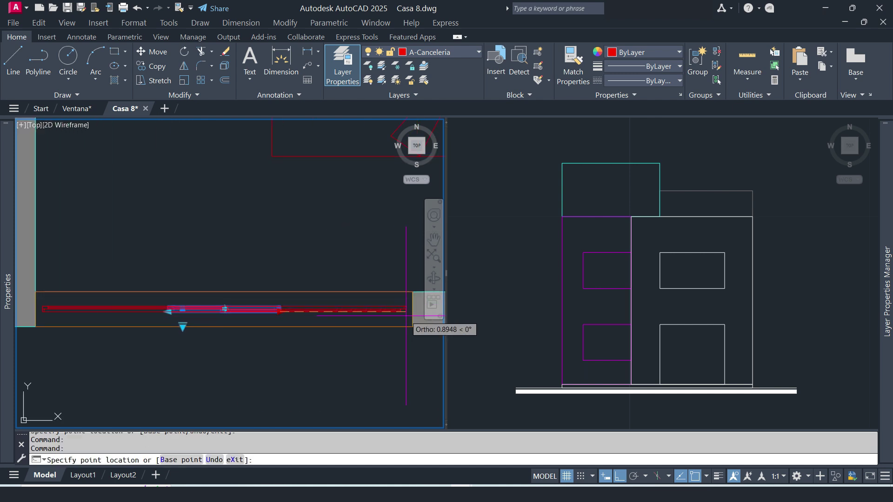
click(413, 311)
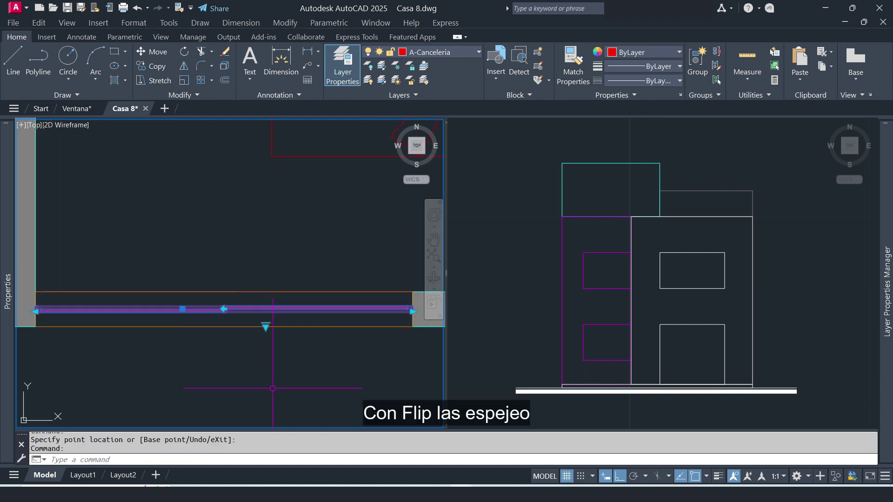
key(Escape)
- Stretch the upper bedroom's window to the full width of its opening
scroll(295, 340, down, 7)
middle_drag(302, 279, 319, 414)
middle_drag(293, 186, 288, 366)
scroll(270, 245, up, 5)
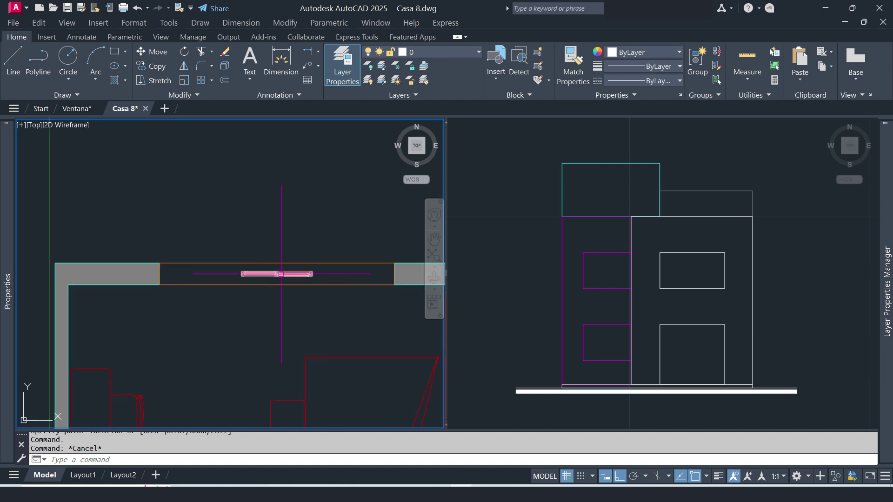
click(281, 274)
click(311, 274)
click(393, 274)
scroll(394, 274, down, 6)
middle_drag(375, 323, 317, 207)
key(Escape)
middle_drag(274, 247, 271, 220)
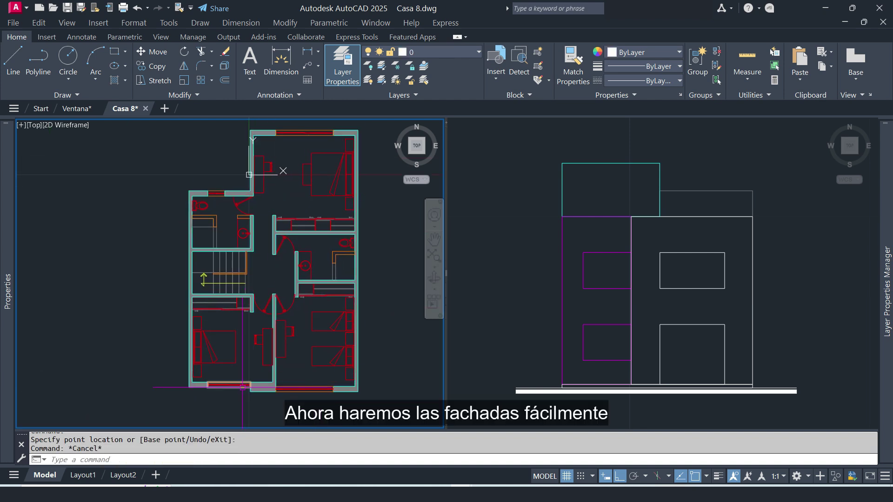
- Copy the lower-left bedroom's window by its left-side midpoint to the lower-left corner of the facade's upper magenta window opening
scroll(242, 387, up, 9)
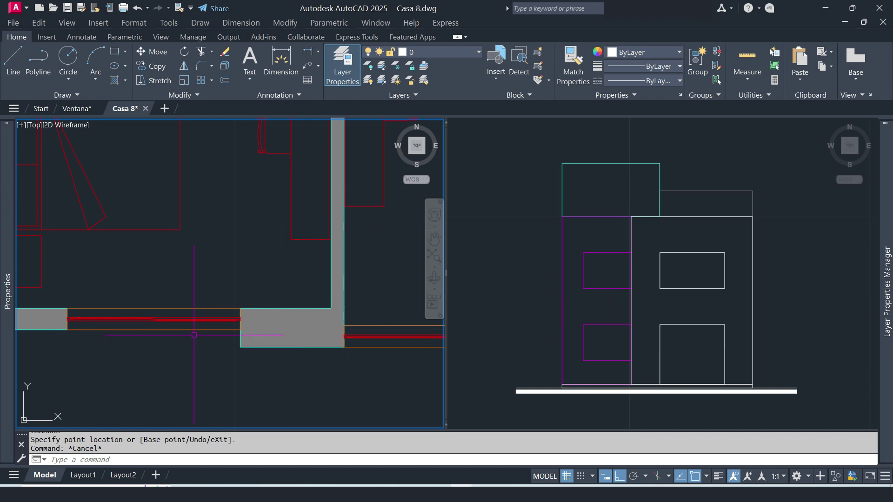
text(CO)
key(Return)
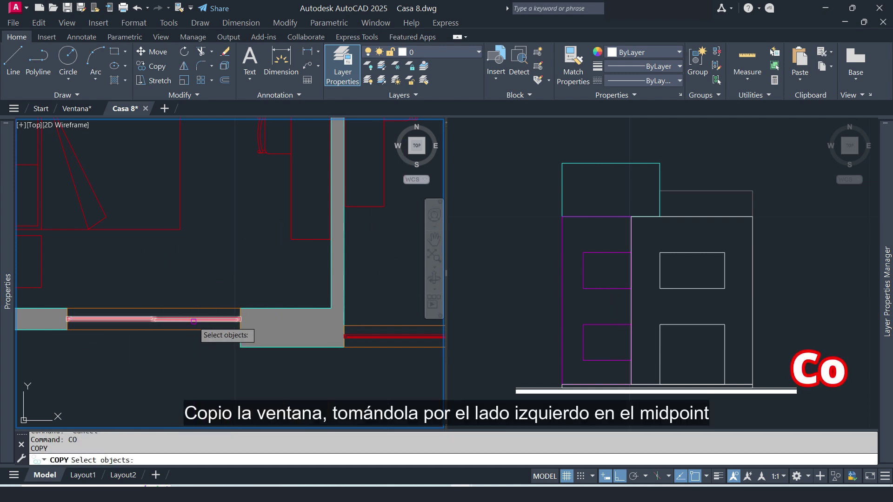
click(193, 321)
scroll(154, 320, up, 5)
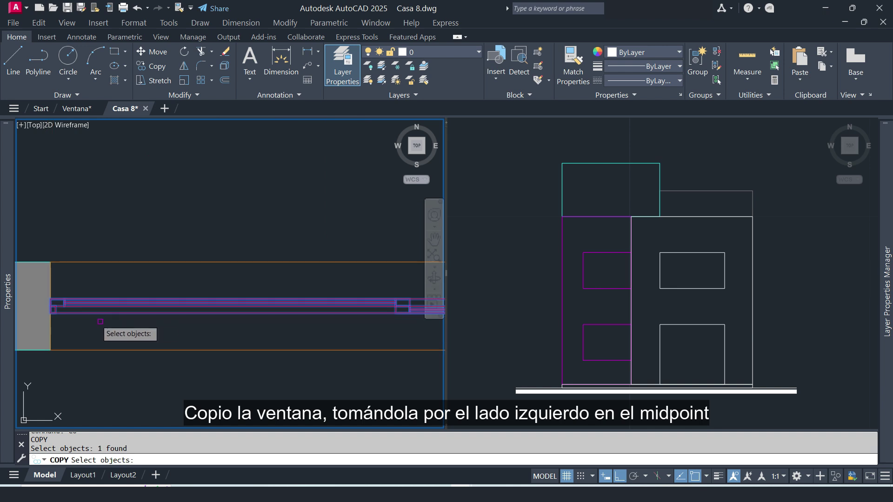
scroll(100, 322, up, 6)
key(Return)
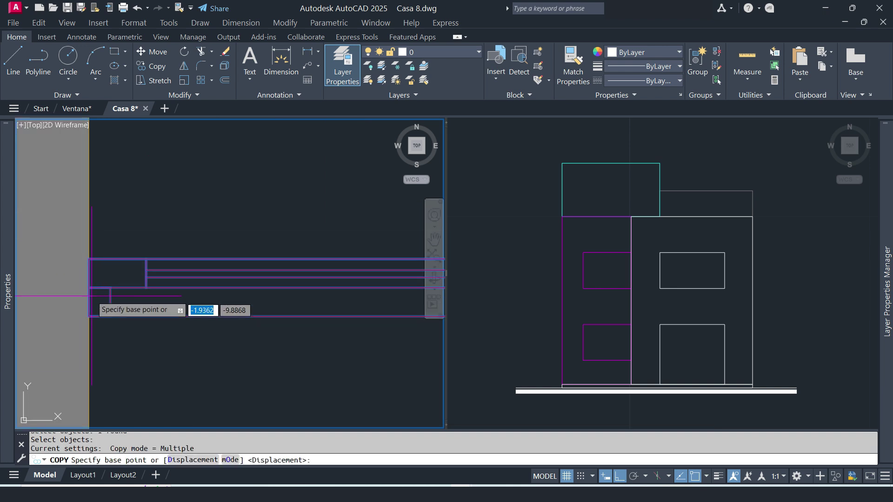
click(90, 287)
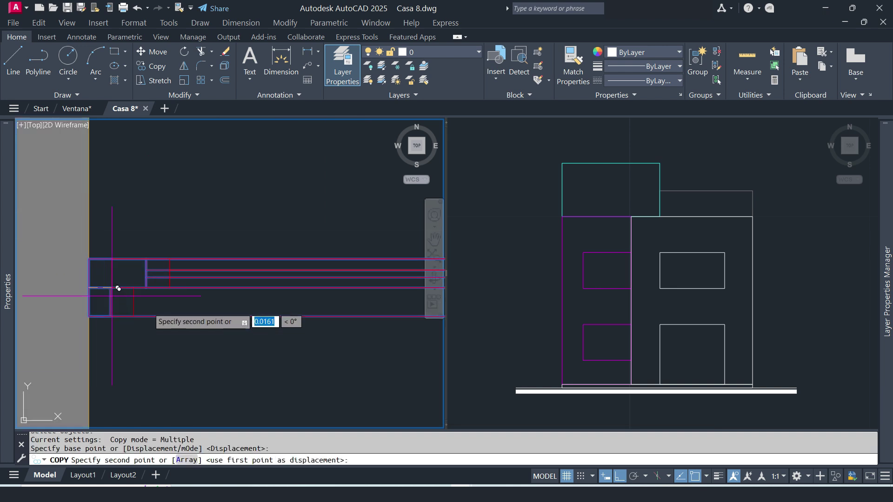
click(585, 315)
scroll(579, 292, up, 5)
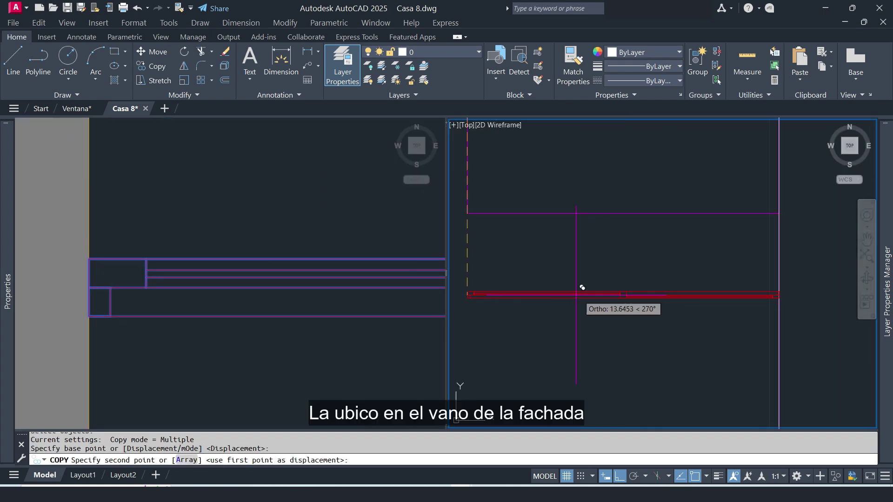
click(512, 210)
key(Return)
middle_drag(641, 253, 636, 325)
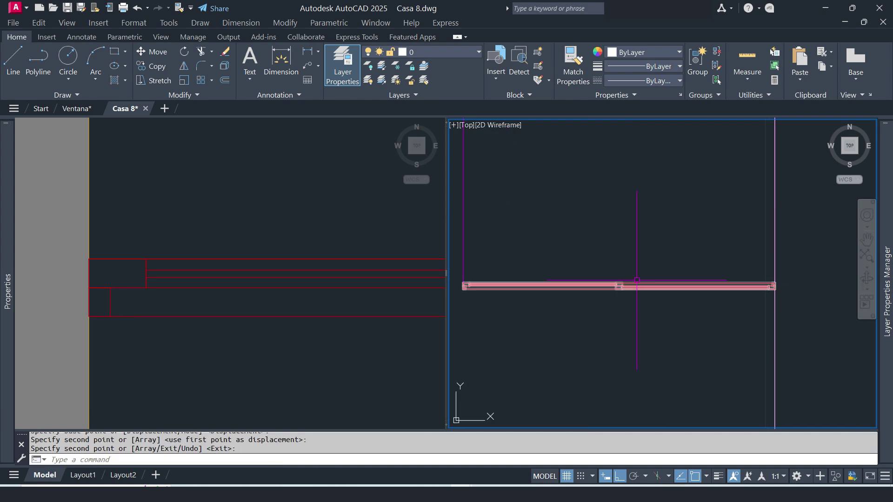
- Switch the window copied into the facade's upper magenta opening to the Frontal view and stretch it to the opening's full height
click(634, 281)
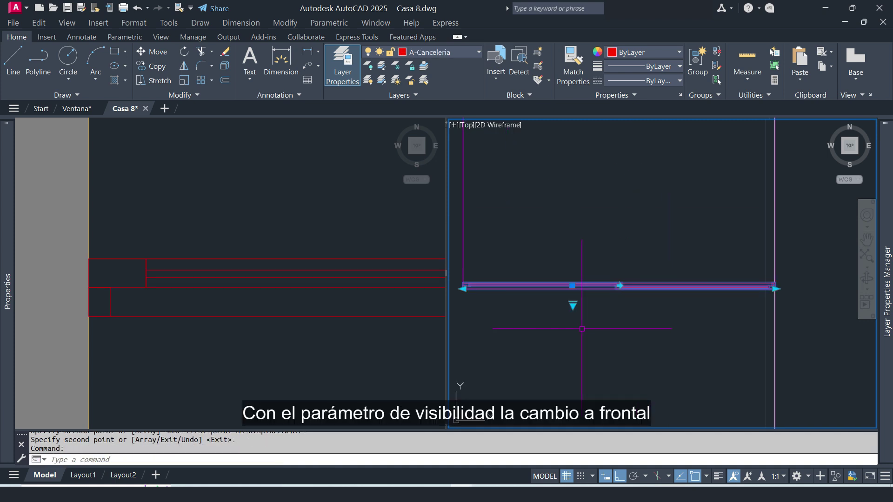
click(573, 305)
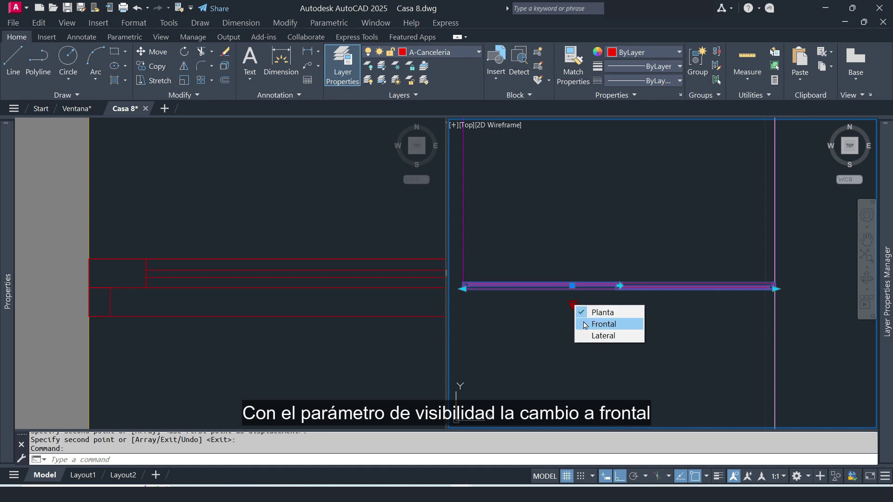
click(587, 321)
middle_drag(606, 301, 619, 400)
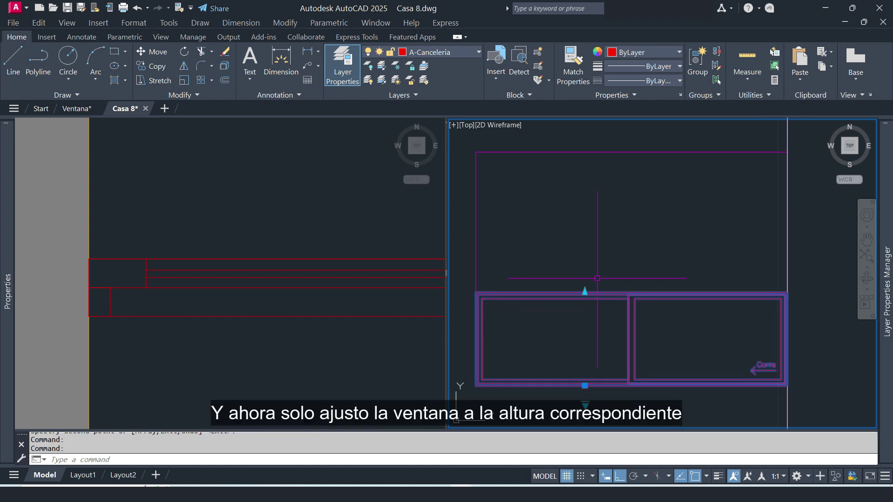
click(585, 292)
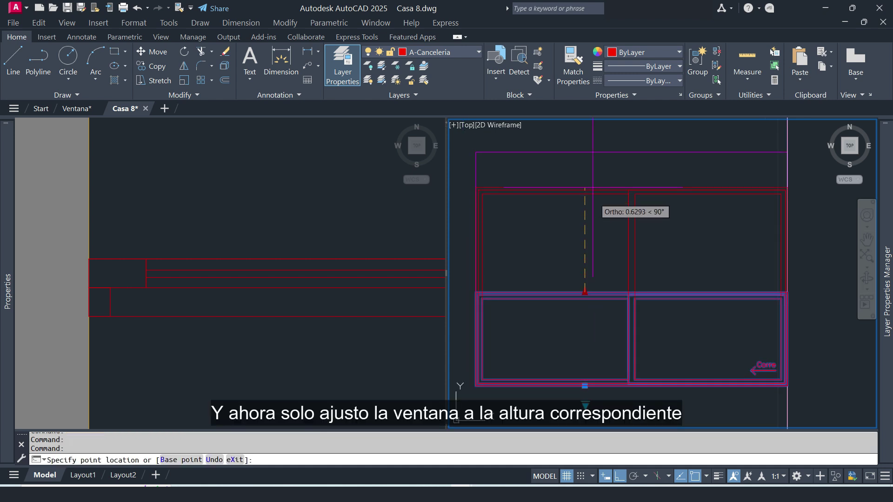
click(585, 152)
key(Escape)
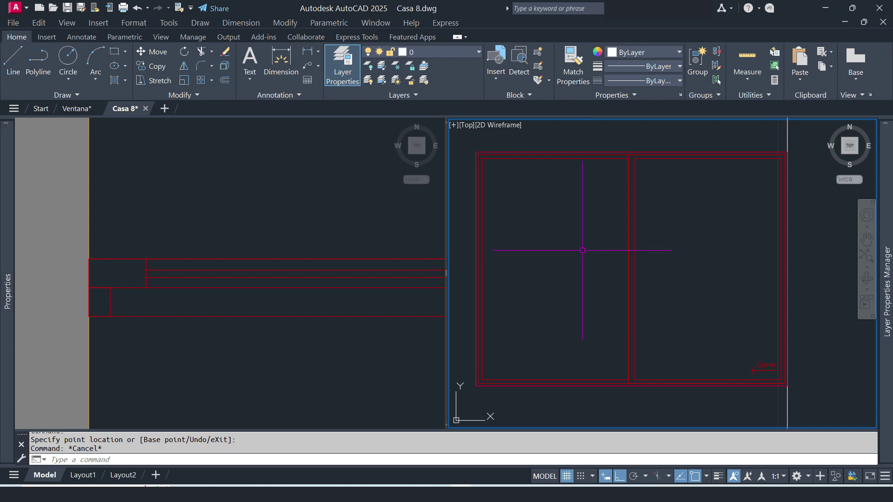
- Copy the lower-right bedroom's window by its left-side midpoint to the lower-left corner of the facade's upper white window opening
click(356, 290)
scroll(343, 289, down, 10)
middle_drag(389, 317, 233, 325)
scroll(267, 316, up, 2)
text(co)
key(Return)
click(194, 330)
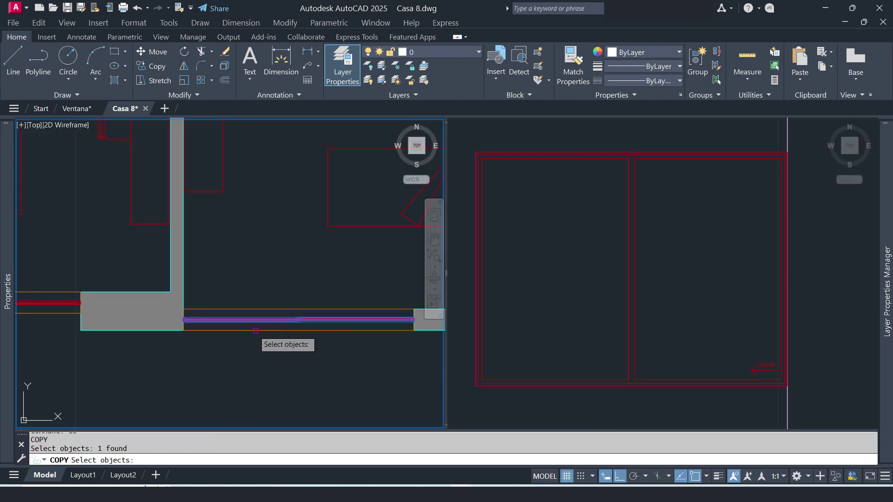
scroll(194, 329, up, 8)
scroll(114, 273, up, 2)
key(Return)
click(122, 260)
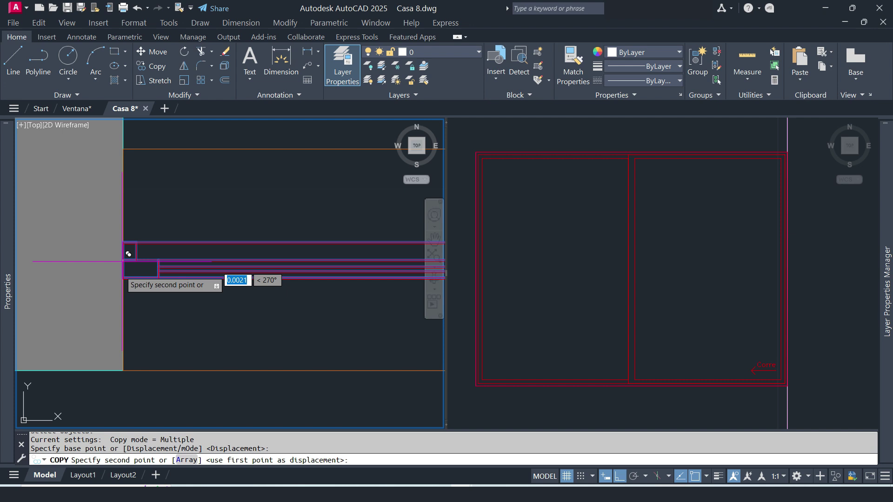
click(542, 298)
scroll(524, 307, down, 8)
scroll(624, 317, up, 4)
click(554, 299)
key(Escape)
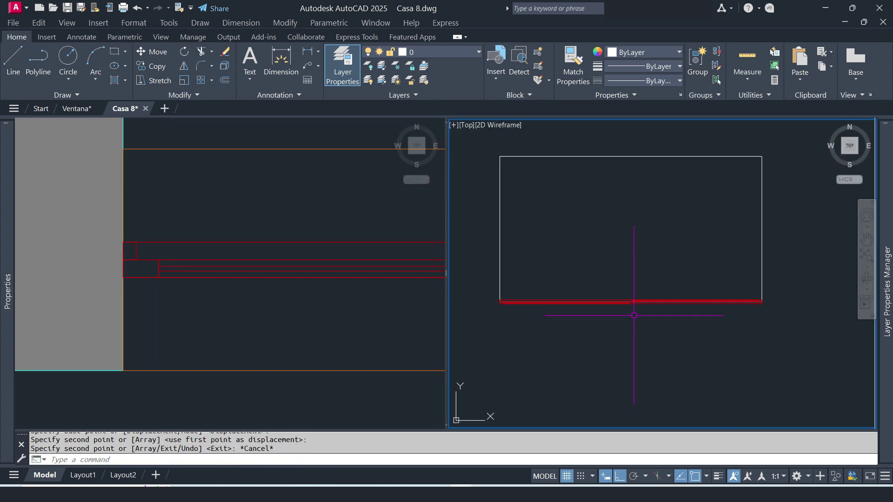
- Switch the window in the upper white opening to the Frontal view and stretch it to the opening's full height
click(631, 302)
click(660, 315)
click(681, 335)
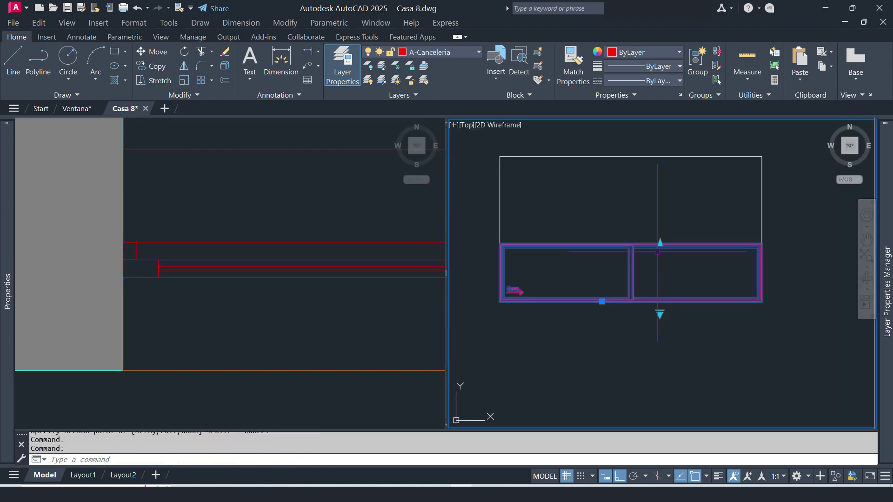
click(660, 244)
key(Escape)
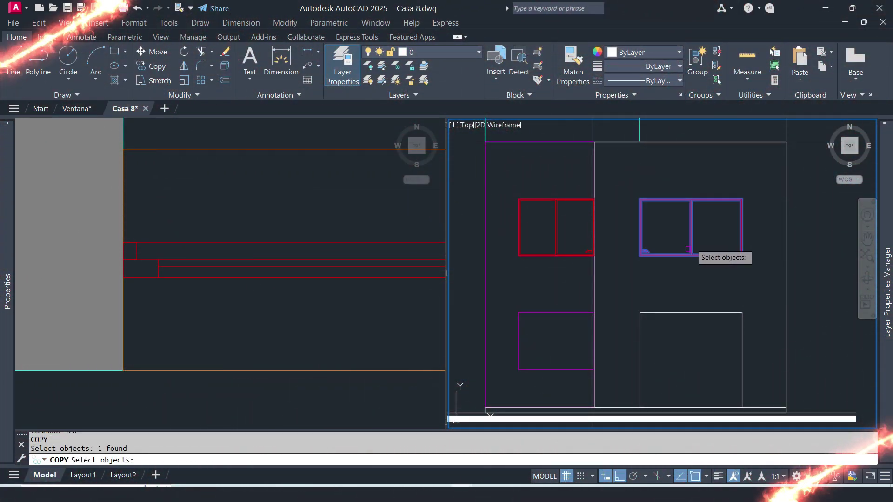
- Copy the facade's upper-right window by its lower-left corner into the ground-floor white opening and stretch the copy to the opening's full height
key(Return)
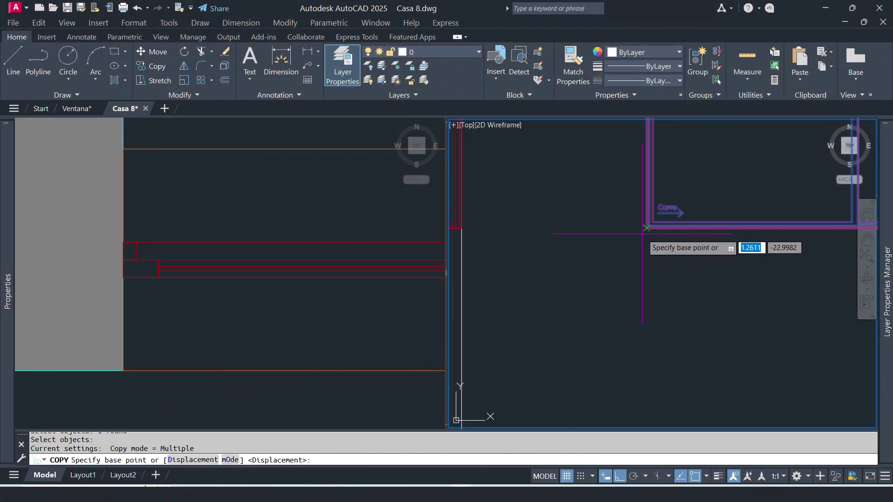
click(647, 241)
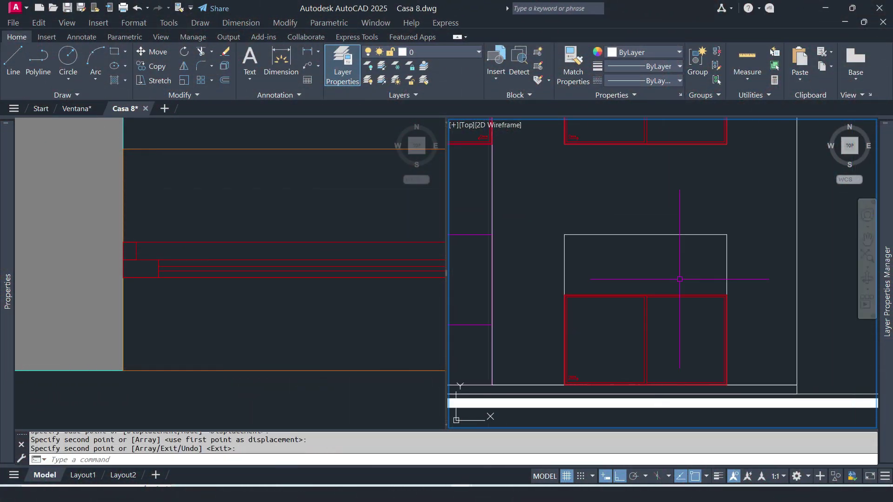
key(Escape)
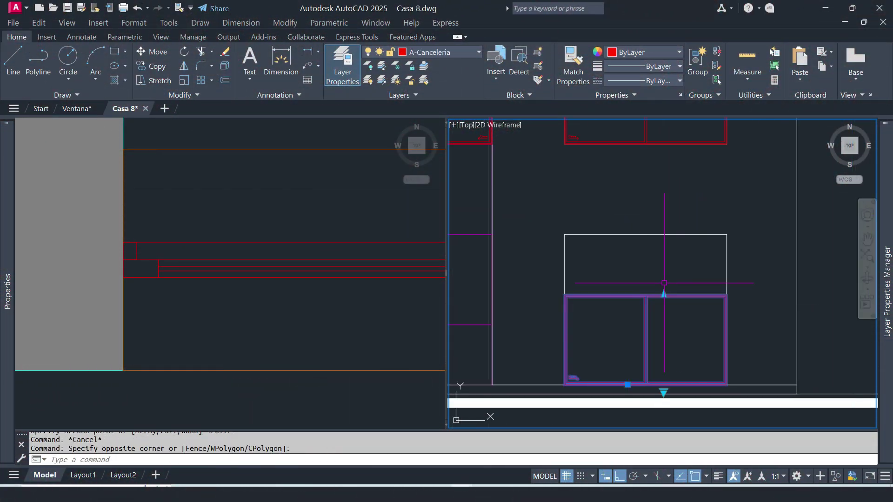
click(663, 294)
key(Escape)
- Copy the facade's upper-left window down into the lower magenta window opening
scroll(707, 324, down, 2)
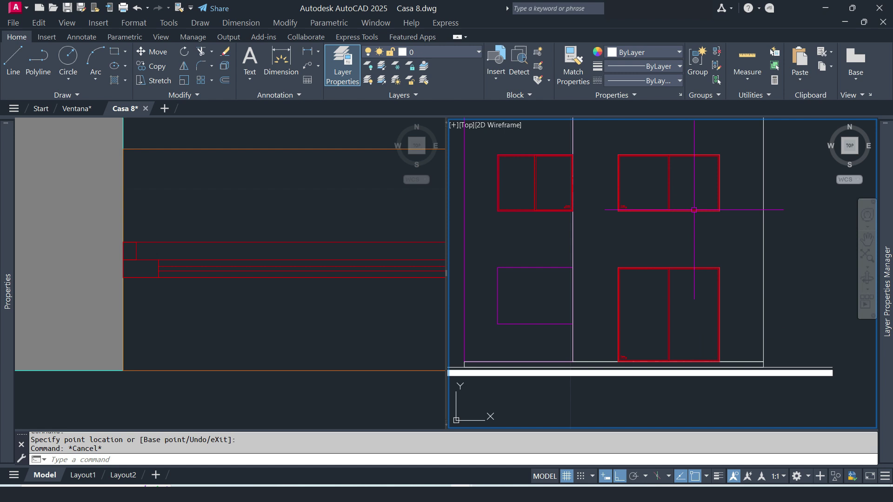
text(co)
key(Return)
click(571, 206)
key(Return)
scroll(494, 223, up, 2)
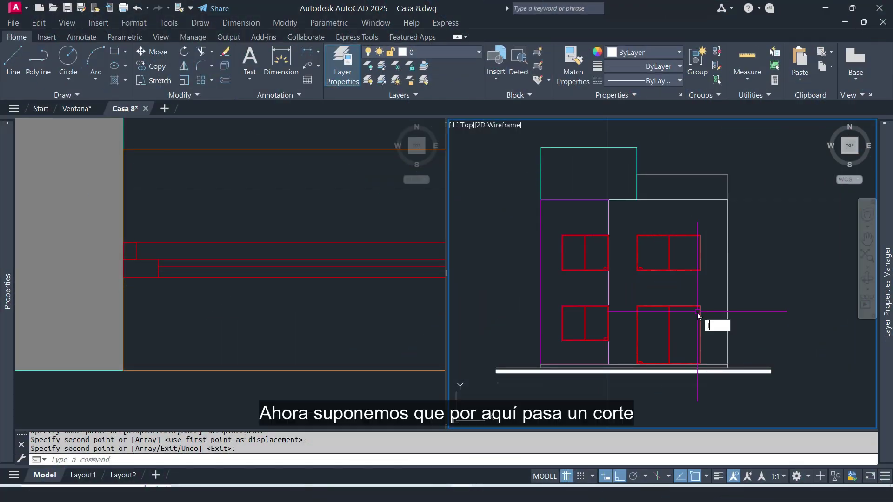
key(Escape)
- Draw a vertical section line about 10.59 units long through the facade's two right-hand windows, extending above the roof and below the ground
text(l)
key(Return)
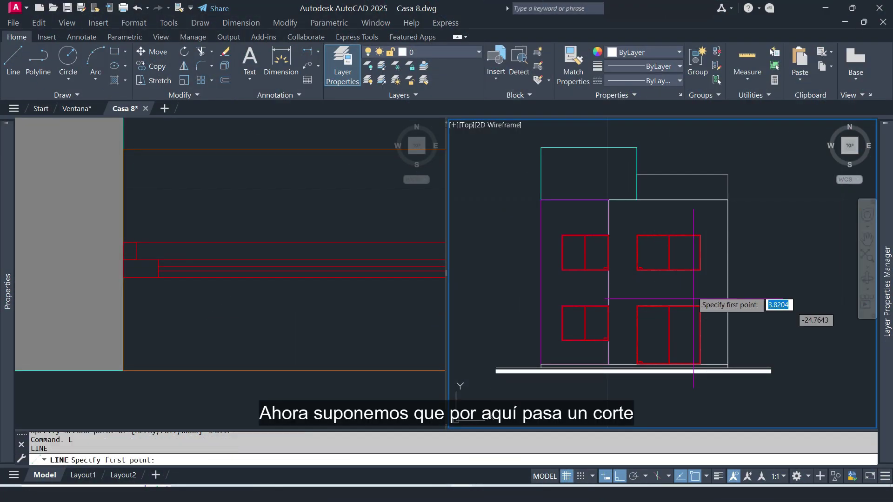
click(681, 158)
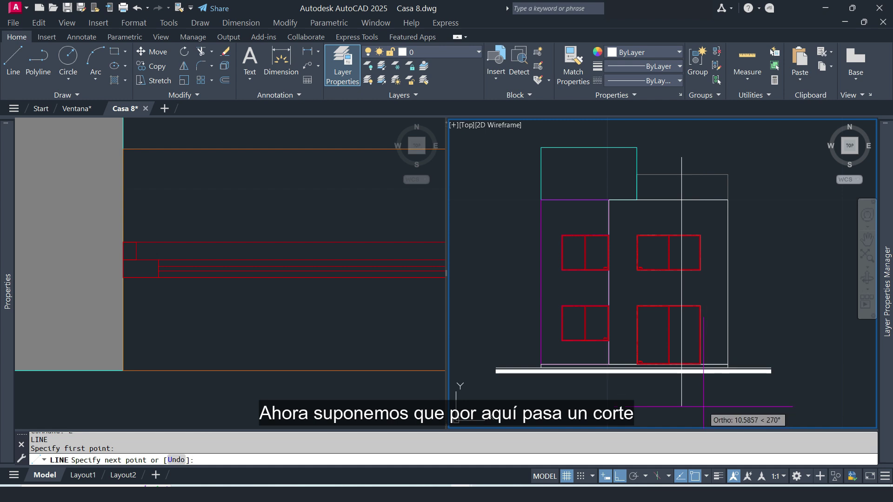
click(693, 406)
key(Return)
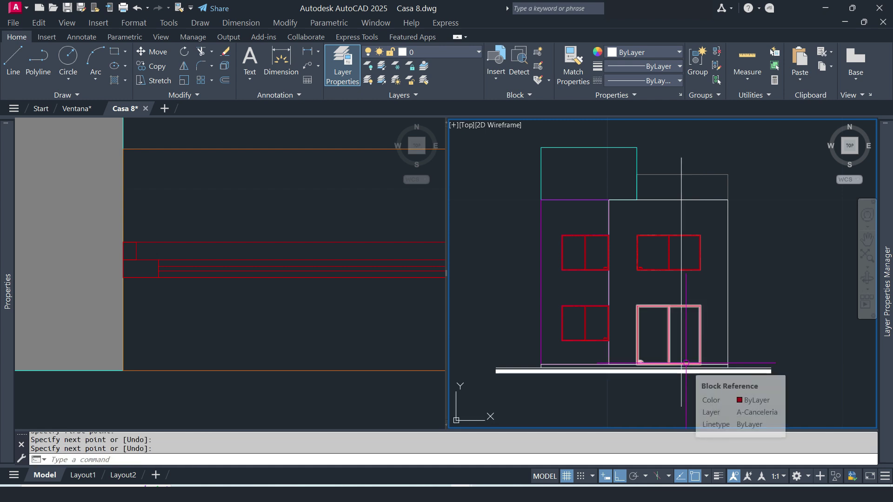
- Copy the facade's two right-hand windows horizontally into the empty space to the right of the house
text(co)
key(Return)
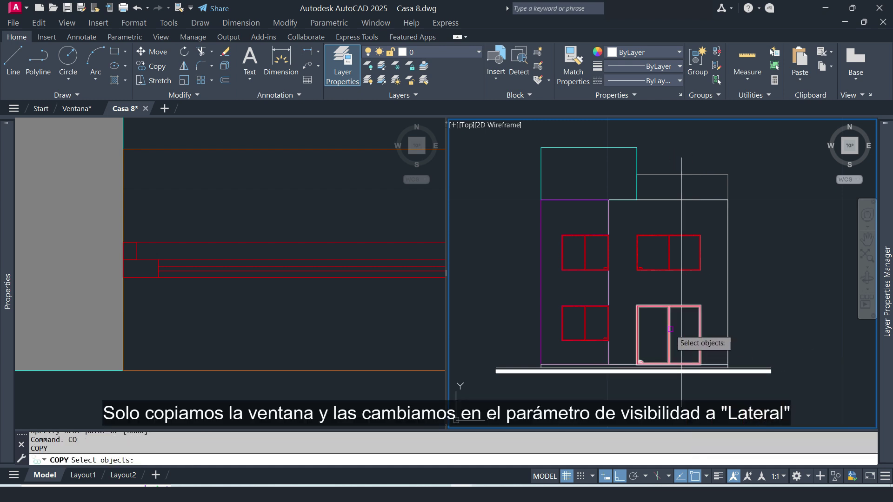
click(689, 336)
click(669, 263)
key(Return)
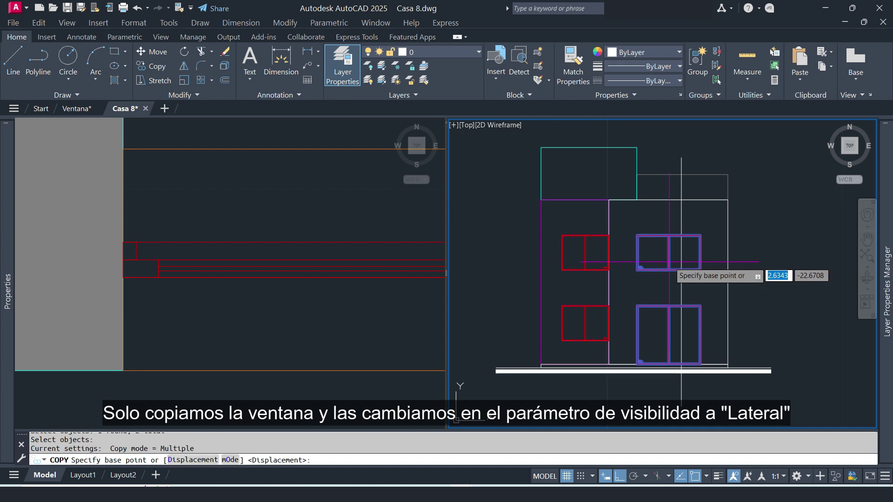
click(669, 263)
click(803, 263)
key(Return)
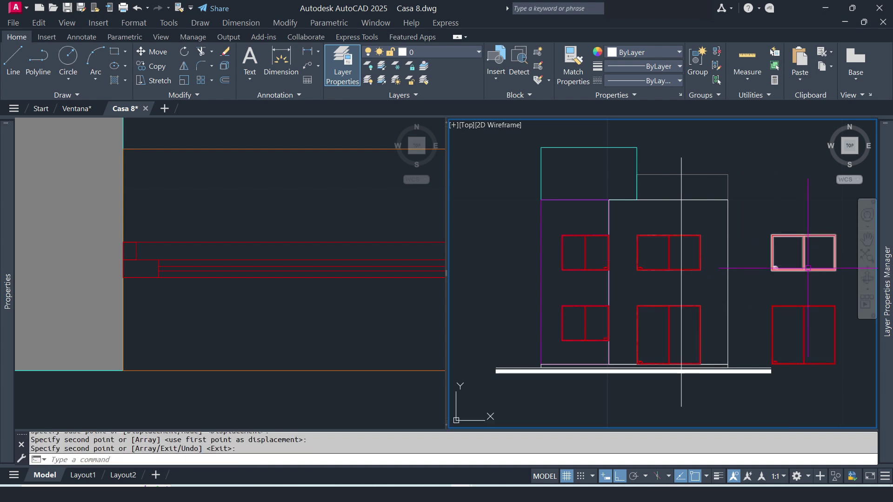
- Switch both window copies beside the house to the Lateral view
click(808, 271)
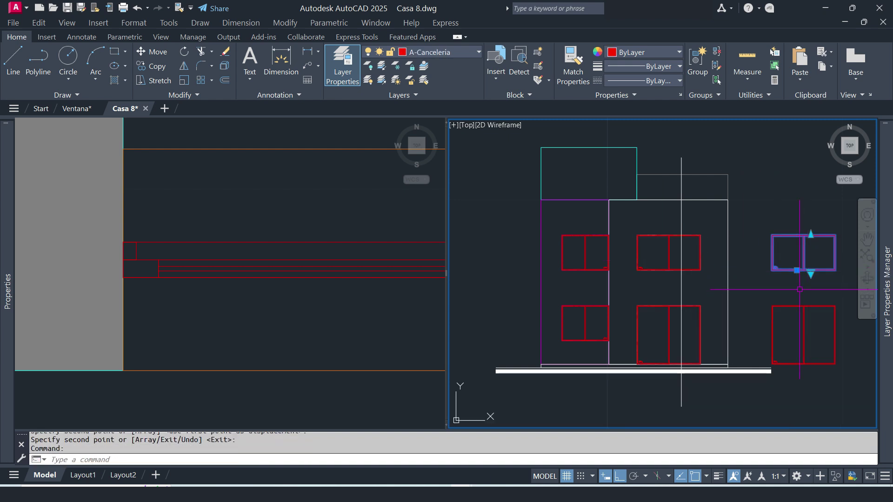
click(811, 274)
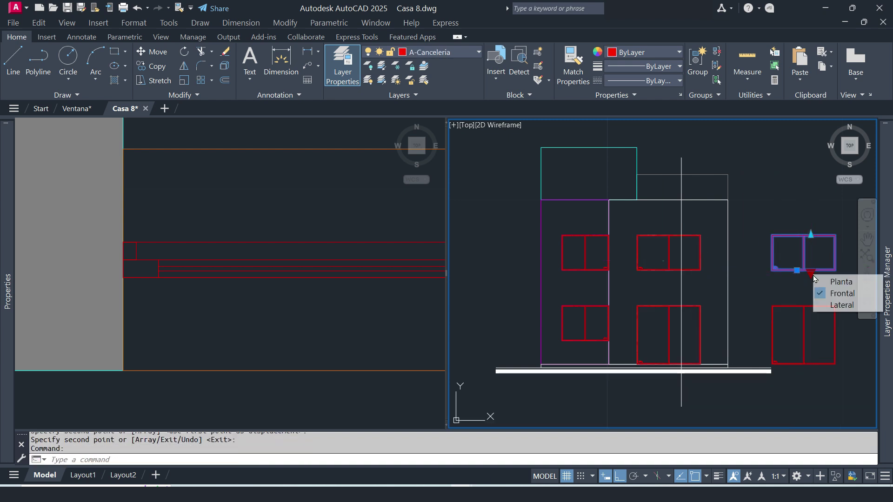
click(824, 306)
click(821, 333)
click(800, 329)
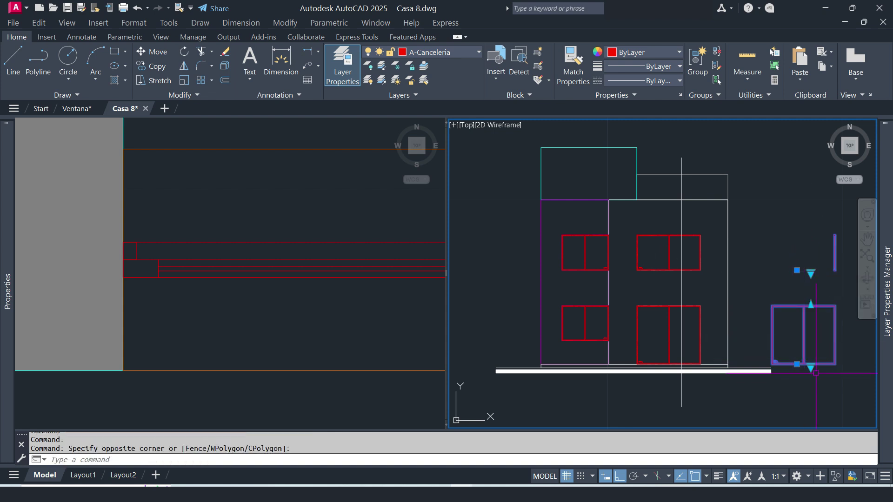
click(811, 367)
click(840, 398)
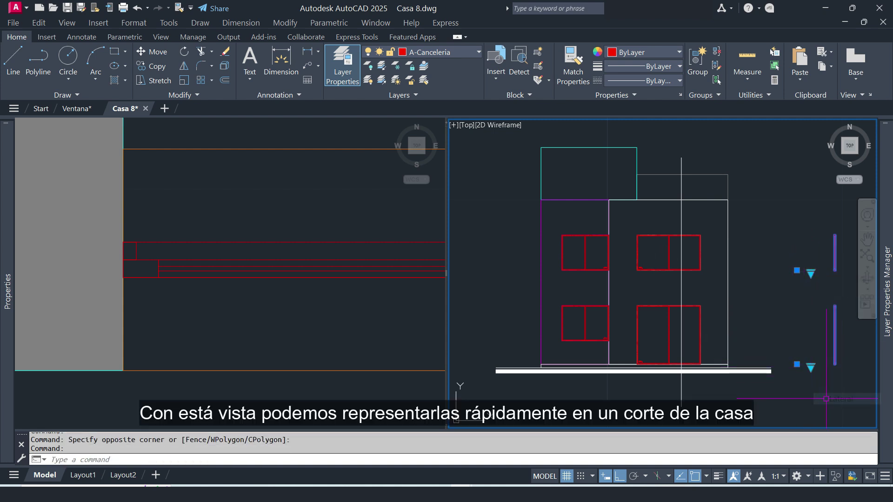
key(Escape)
- Move both Lateral-view windows horizontally left to just beside the facade's right-hand windows, inside the house outline
text(m)
key(Return)
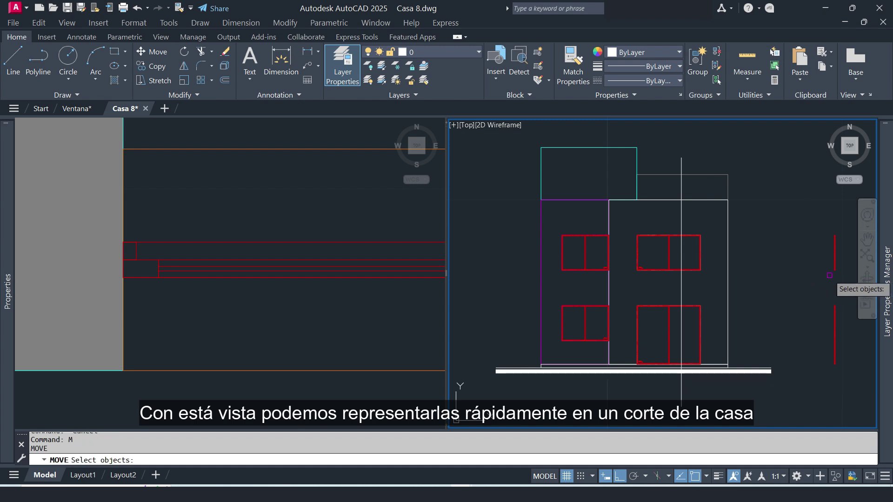
click(856, 201)
click(829, 326)
key(Return)
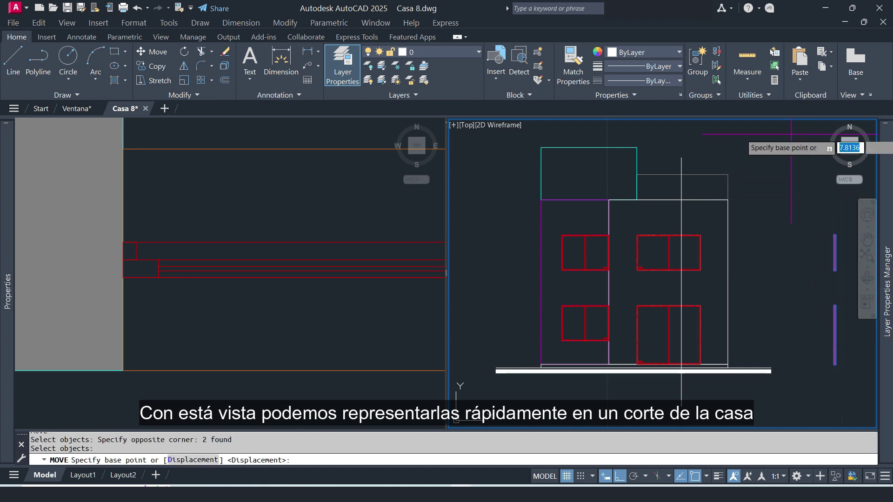
click(801, 130)
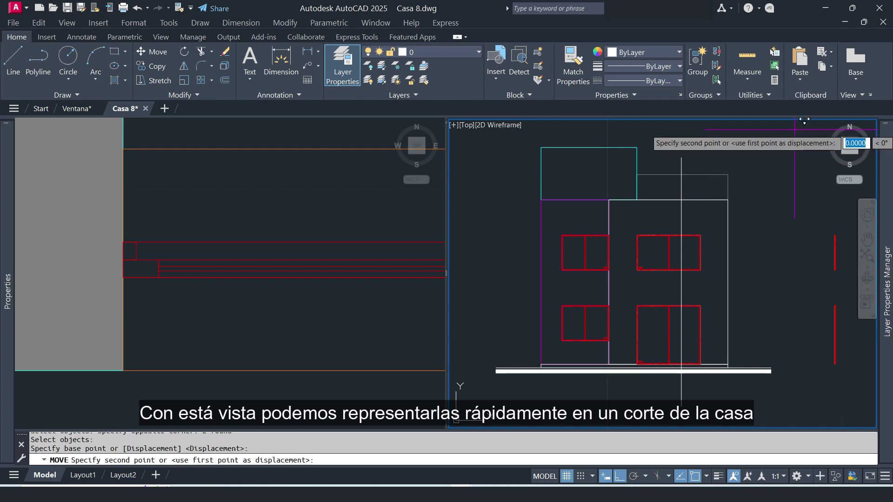
click(679, 133)
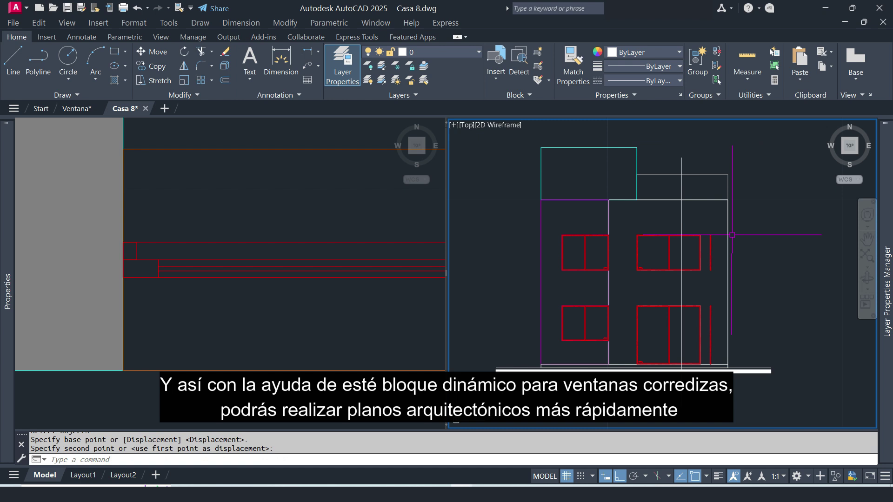